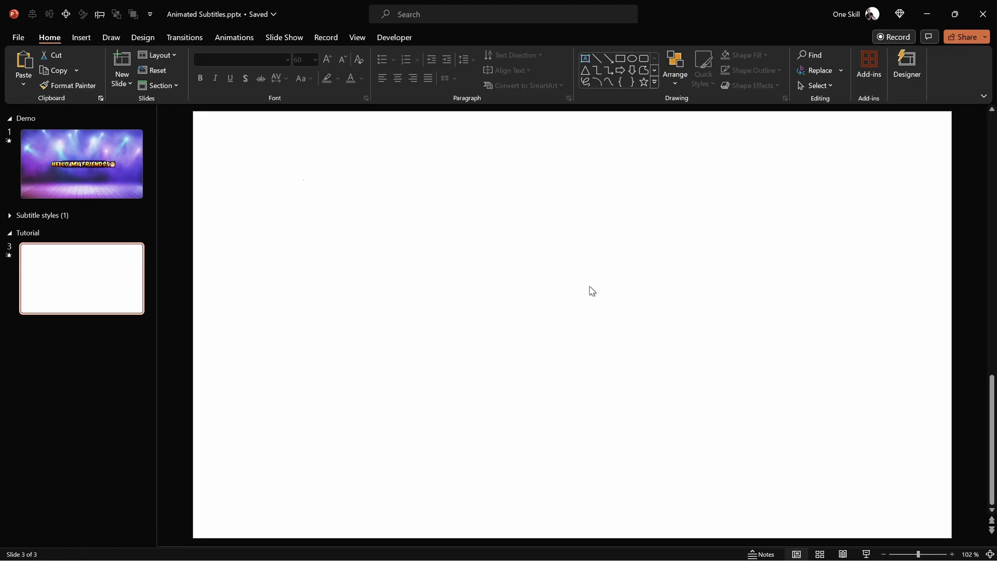
Search the stock images for "stage" and insert the purple-blue spotlight stage picture on slide 3.
{"action": "left_click", "coordinate": [81, 37]}
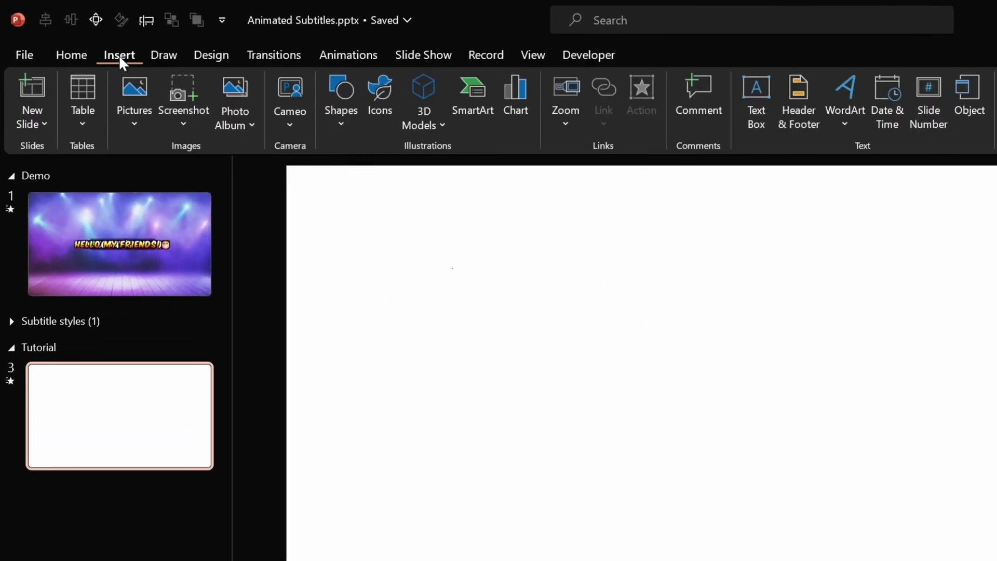
{"action": "left_click", "coordinate": [131, 106]}
{"action": "left_click", "coordinate": [179, 203]}
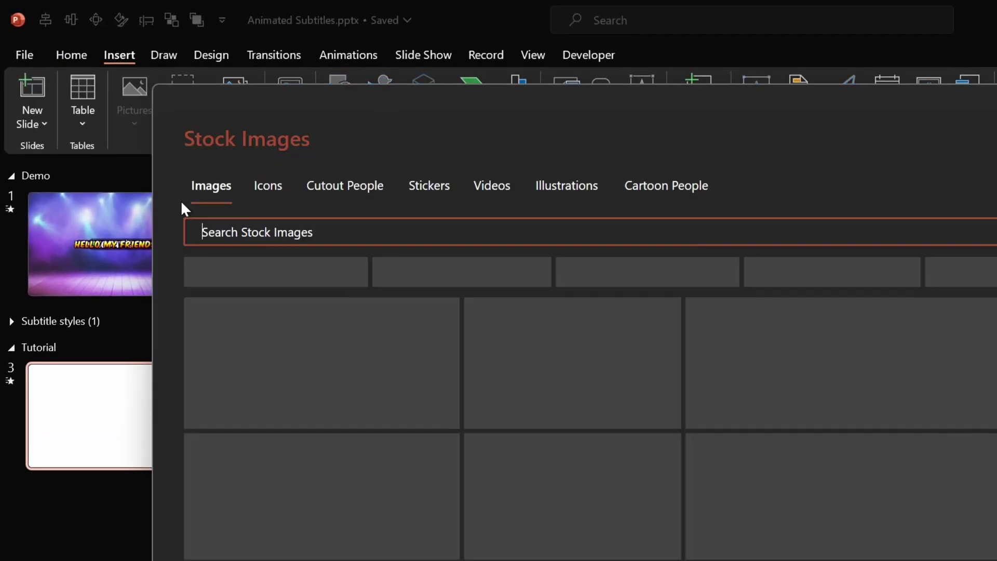
{"action": "type", "text": "stage"}
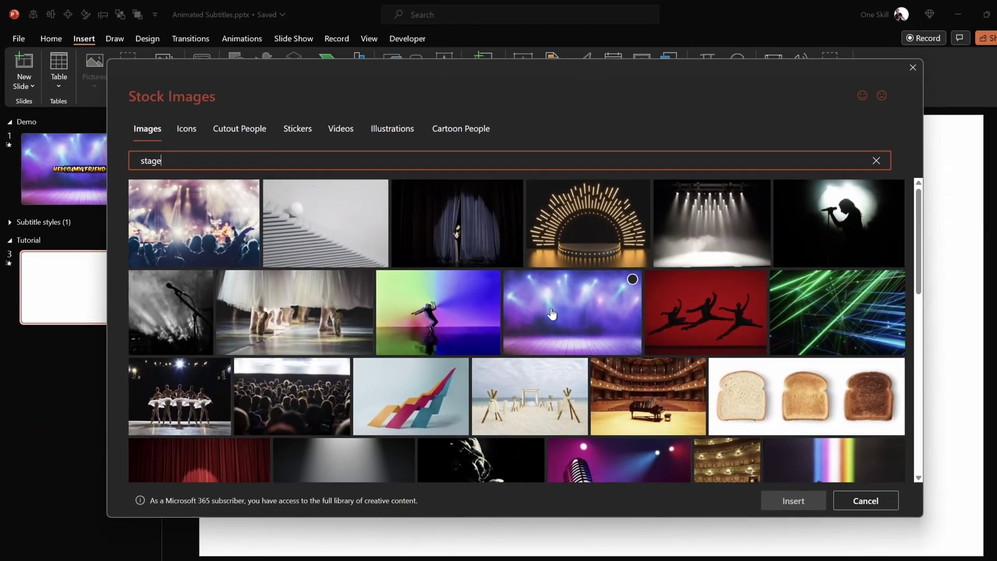
{"action": "left_click", "coordinate": [766, 420]}
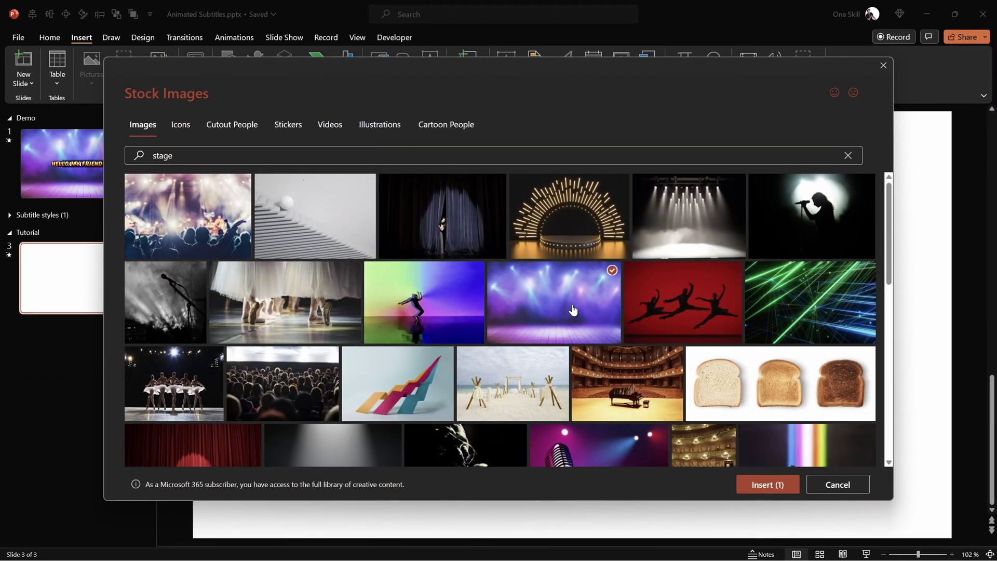
{"action": "left_click", "coordinate": [767, 483]}
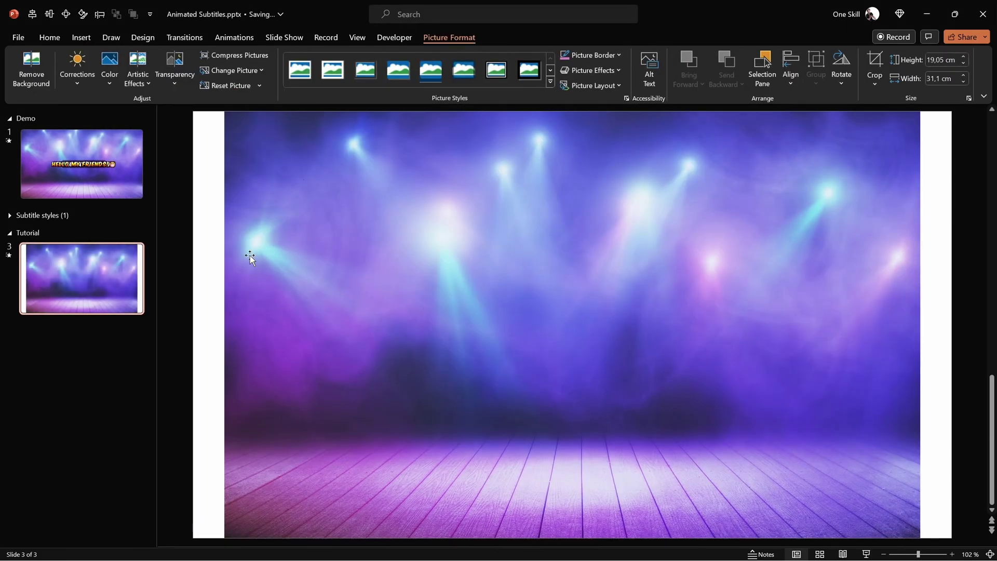
Crop the stage picture to a 16:9 landscape aspect ratio.
{"action": "left_click", "coordinate": [472, 237]}
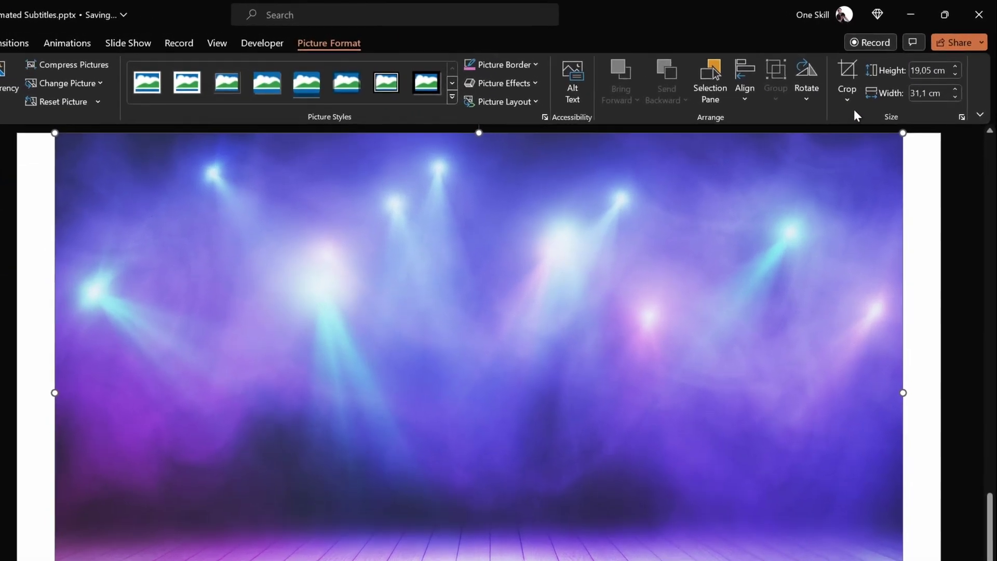
{"action": "left_click", "coordinate": [874, 80]}
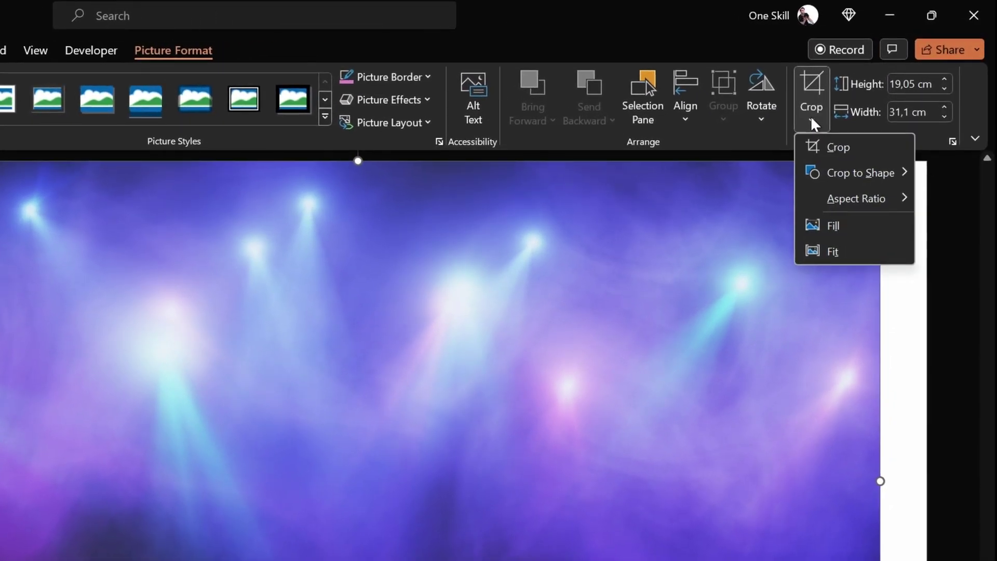
{"action": "mouse_move", "coordinate": [839, 202]}
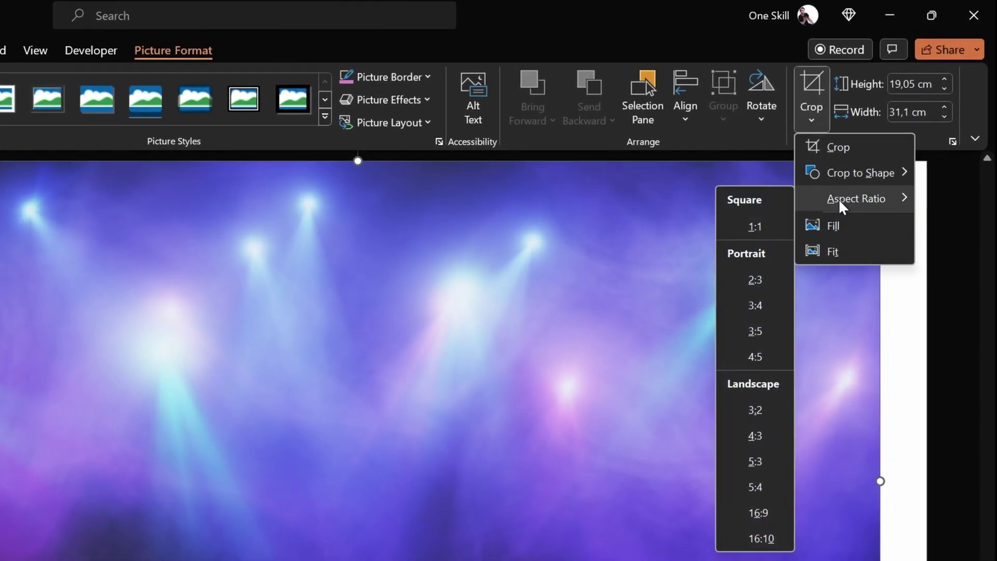
{"action": "left_click", "coordinate": [762, 515]}
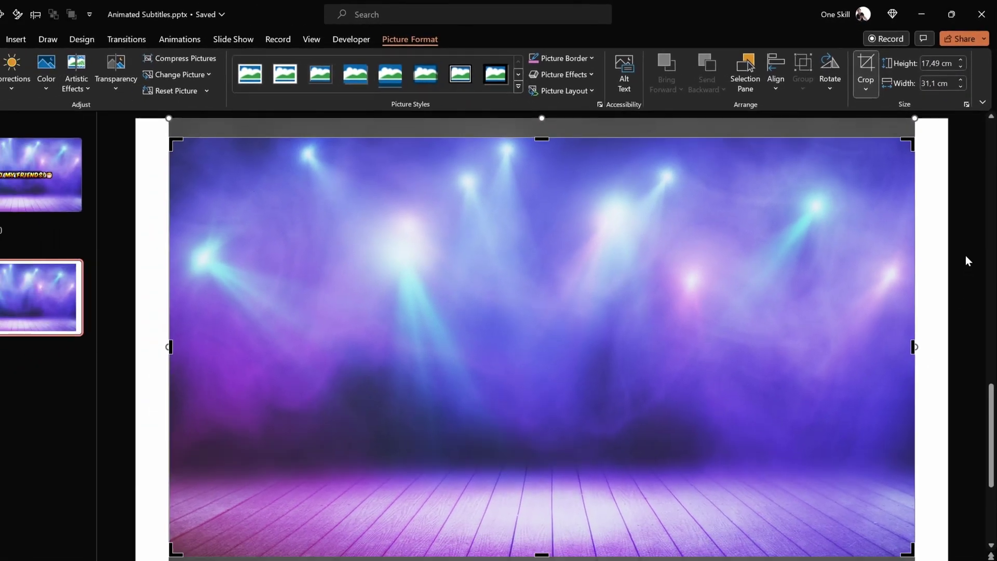
{"action": "left_click", "coordinate": [955, 351]}
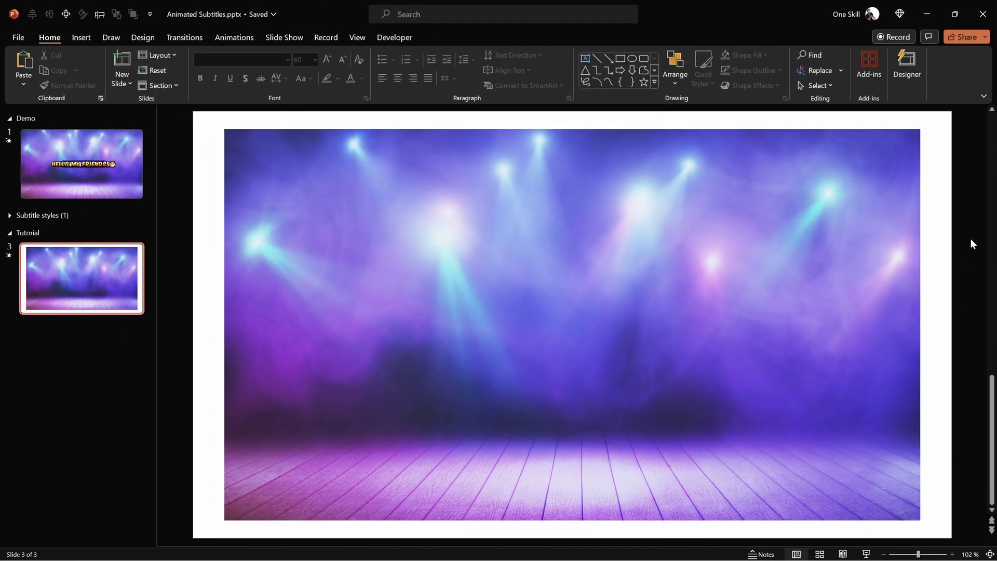
Enlarge the cropped stage picture proportionally from its centre until it covers the entire slide.
{"action": "left_click", "coordinate": [796, 219]}
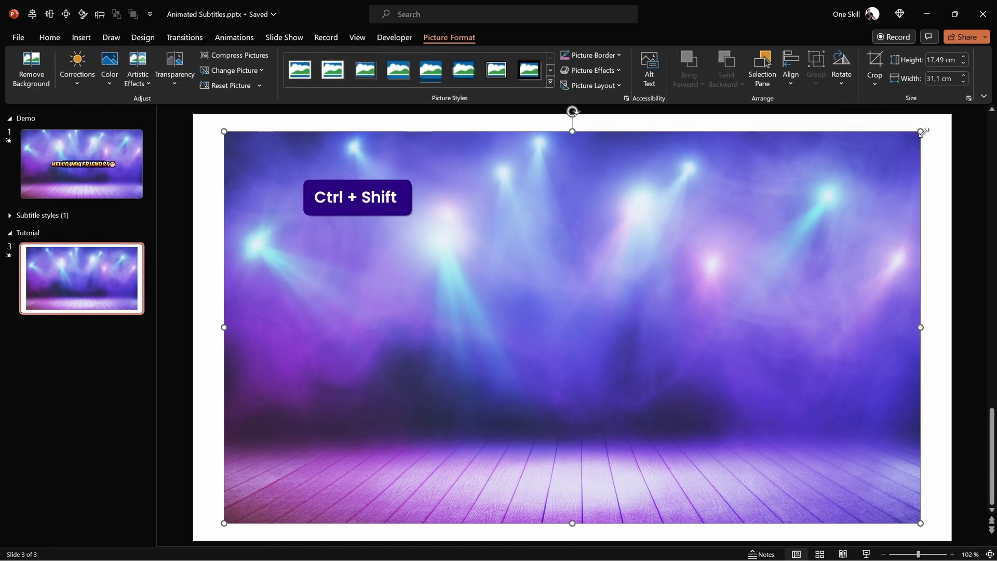
{"action": "left_click_drag", "start_coordinate": [921, 131], "coordinate": [951, 114]}
{"action": "left_click", "coordinate": [967, 132]}
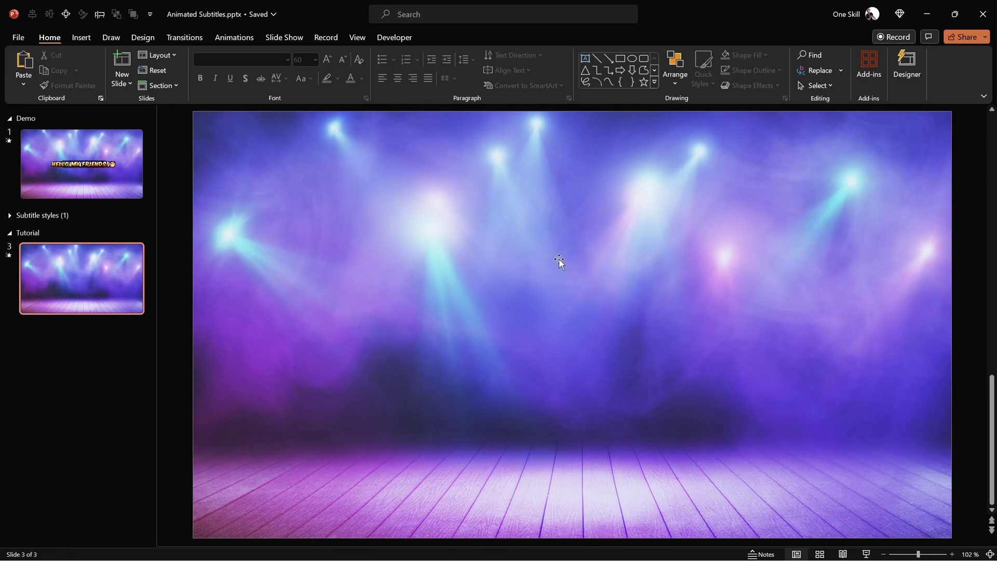
Show the Animation Pane at a narrower width and add a Grow/Shrink emphasis animation to the stage picture.
{"action": "left_click", "coordinate": [581, 266]}
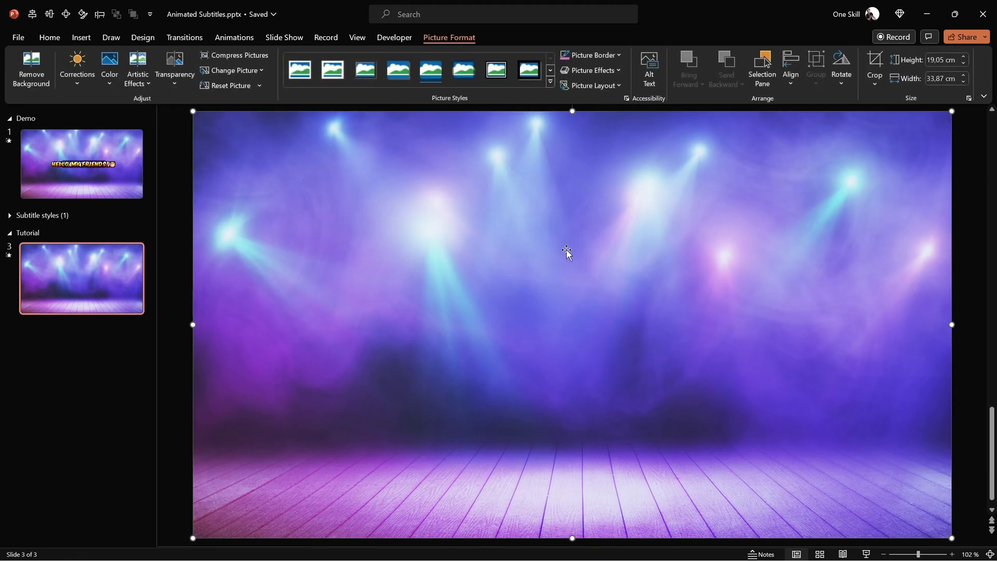
{"action": "left_click", "coordinate": [237, 40]}
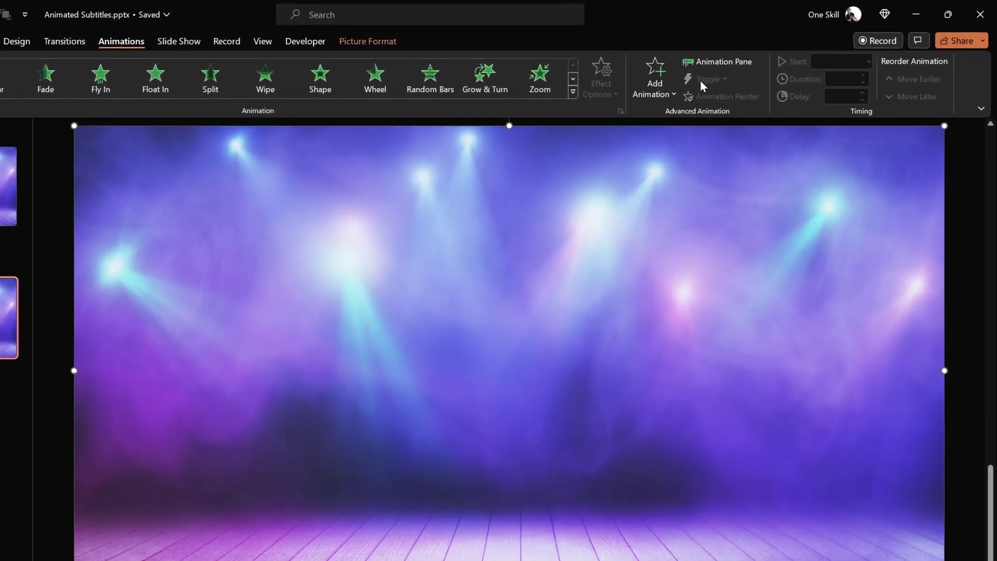
{"action": "left_click", "coordinate": [719, 62]}
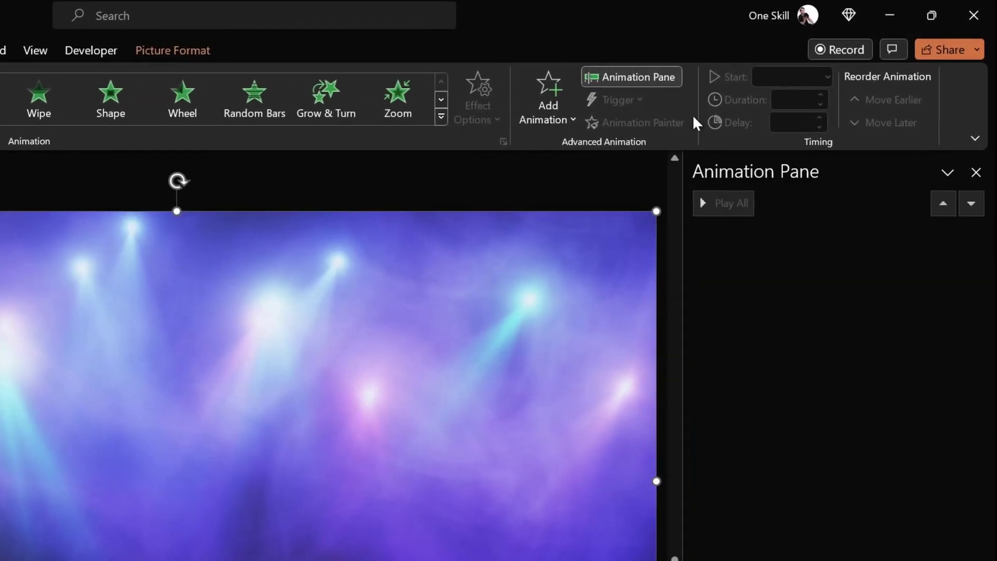
{"action": "left_click_drag", "start_coordinate": [682, 281], "coordinate": [770, 281]}
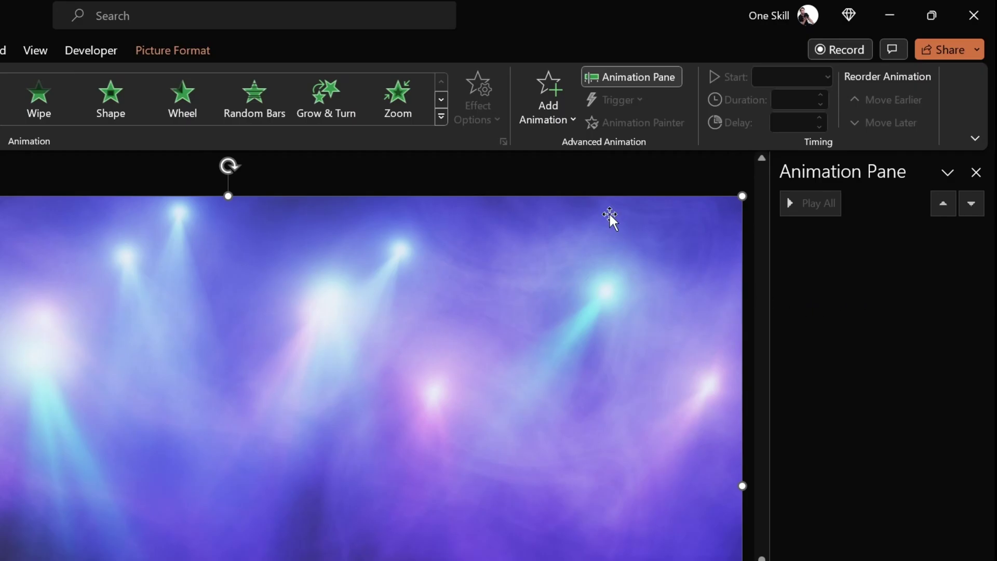
{"action": "left_click", "coordinate": [550, 111]}
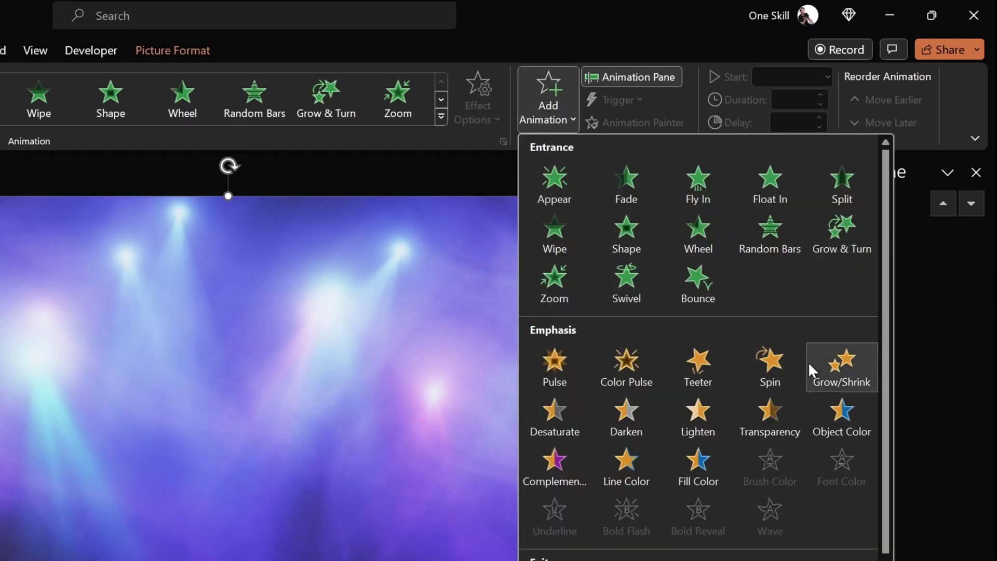
{"action": "left_click", "coordinate": [840, 367]}
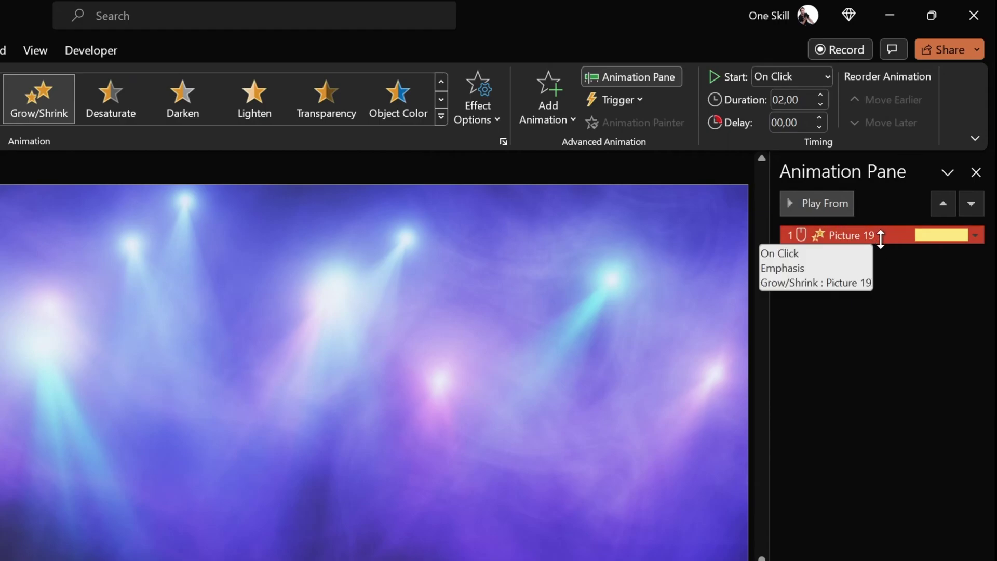
Set the picture's Grow/Shrink animation to start With Previous and last 4 seconds.
{"action": "left_click", "coordinate": [805, 76]}
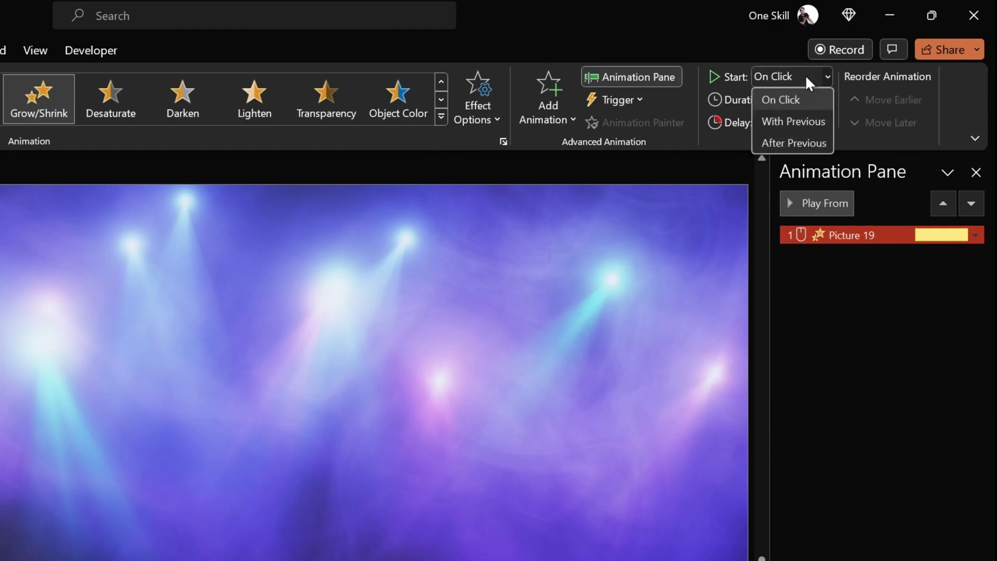
{"action": "left_click", "coordinate": [805, 121]}
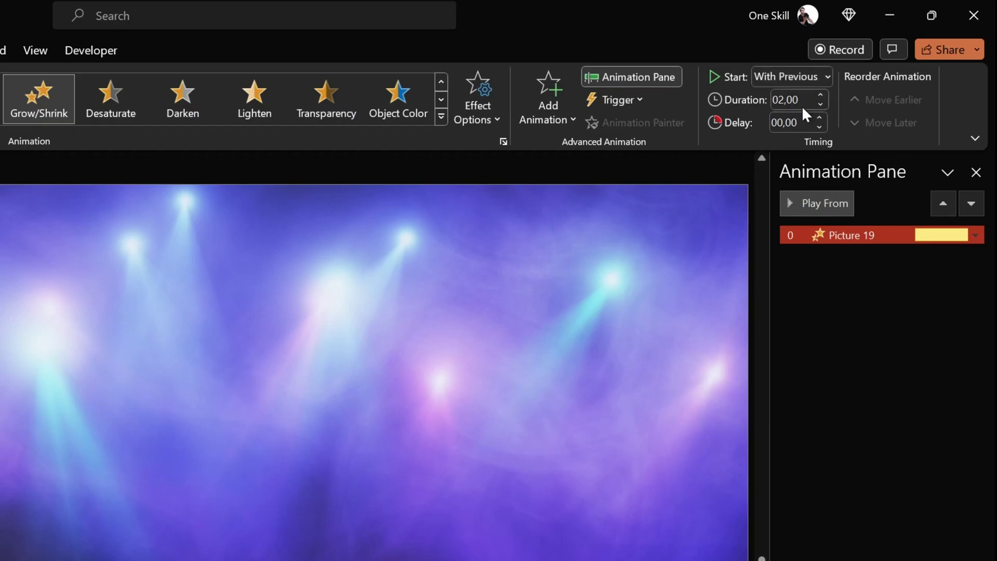
{"action": "left_click", "coordinate": [803, 102]}
{"action": "type", "text": "4"}
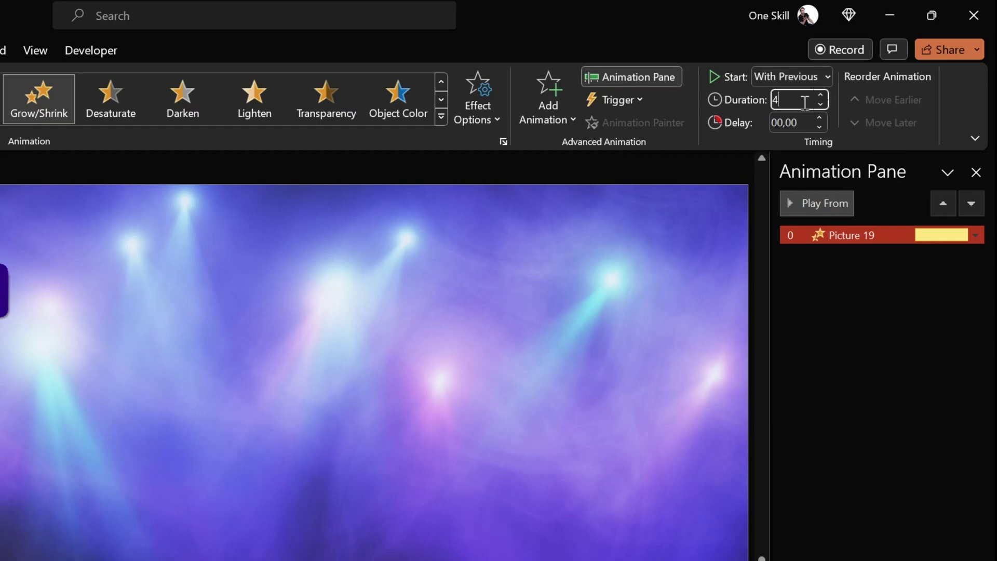
{"action": "key", "text": "Return"}
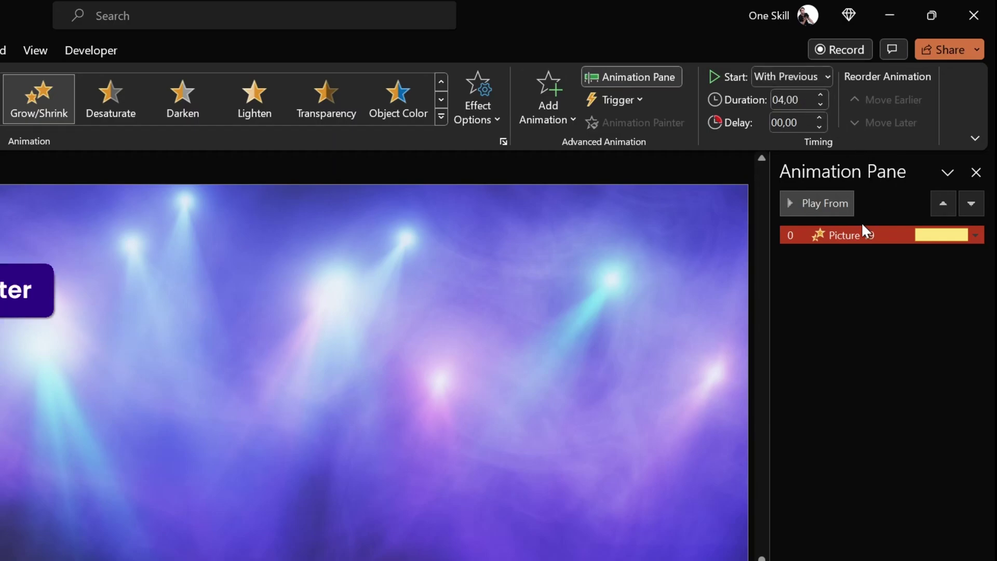
Open the effect settings of the picture's Grow/Shrink animation and set its size to 110%.
{"action": "double_click", "coordinate": [849, 235]}
{"action": "left_click_drag", "start_coordinate": [667, 360], "coordinate": [663, 238]}
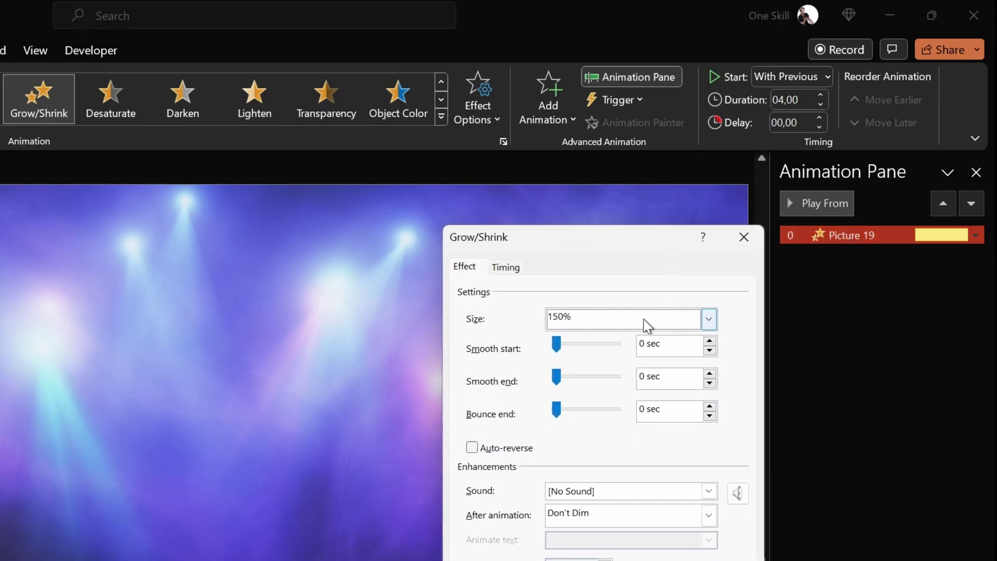
{"action": "left_click", "coordinate": [581, 326]}
{"action": "type", "text": "110"}
{"action": "key", "text": "Return"}
Set the Grow/Shrink effect's smooth start and smooth end to 2 seconds each and enable Auto-reverse.
{"action": "left_click_drag", "start_coordinate": [679, 347], "coordinate": [623, 349]}
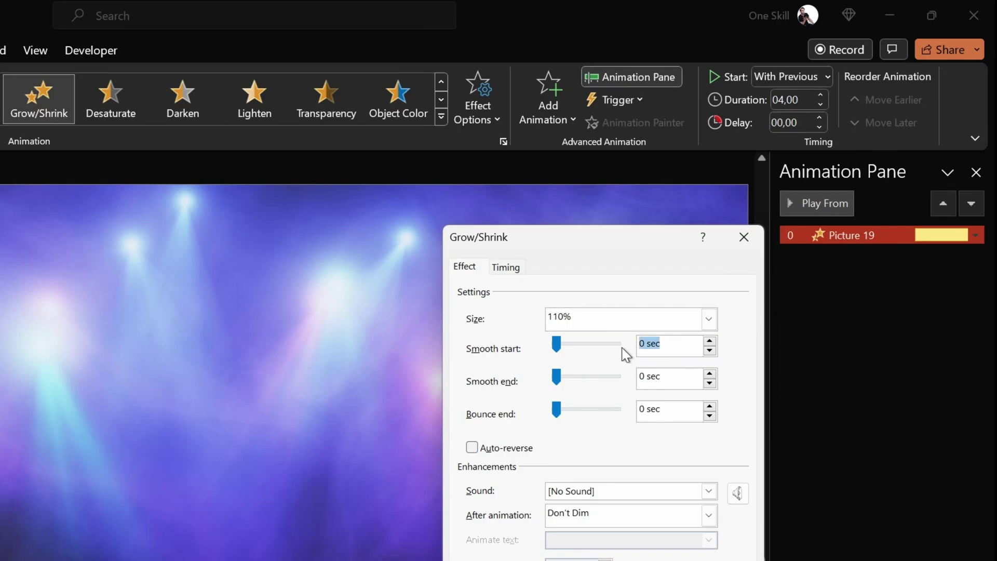
{"action": "type", "text": "2"}
{"action": "key", "text": "Tab"}
{"action": "left_click_drag", "start_coordinate": [675, 379], "coordinate": [634, 379]}
{"action": "type", "text": "2"}
{"action": "key", "text": "Tab"}
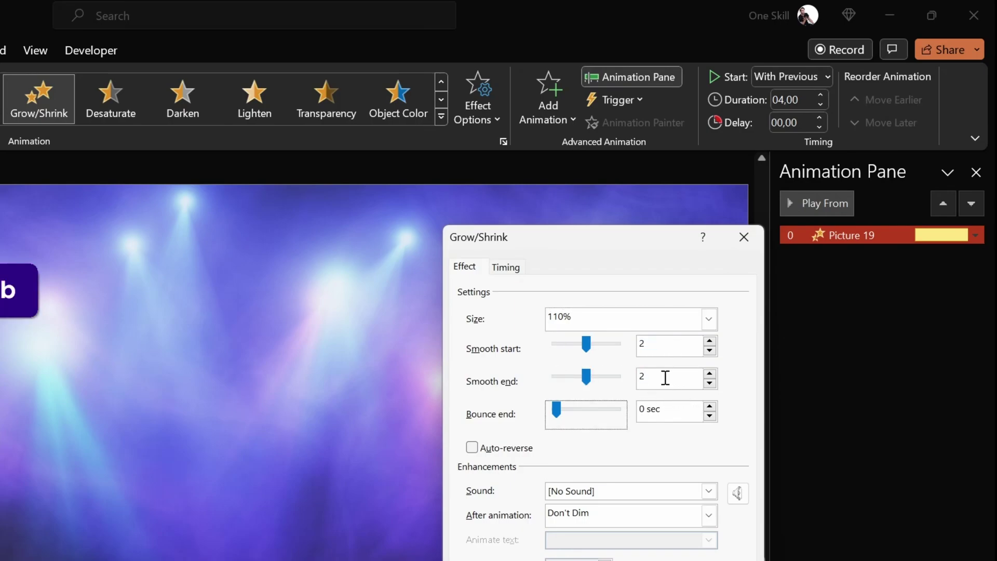
{"action": "left_click", "coordinate": [472, 447]}
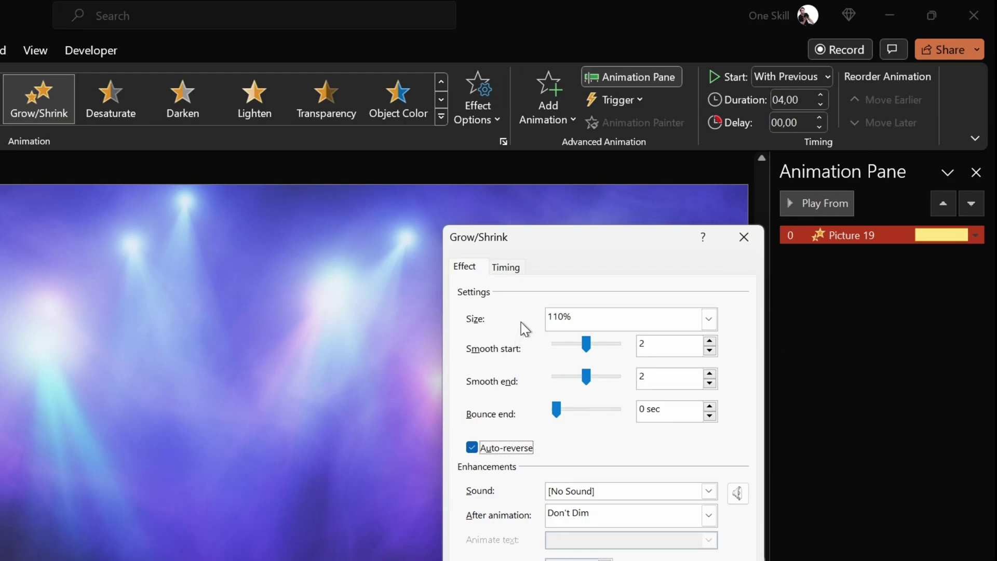
Set the Grow/Shrink animation to repeat Until End of Slide, apply the settings, and preview the slide in a slide show.
{"action": "left_click", "coordinate": [512, 267]}
{"action": "left_click", "coordinate": [640, 363]}
{"action": "left_click", "coordinate": [576, 471]}
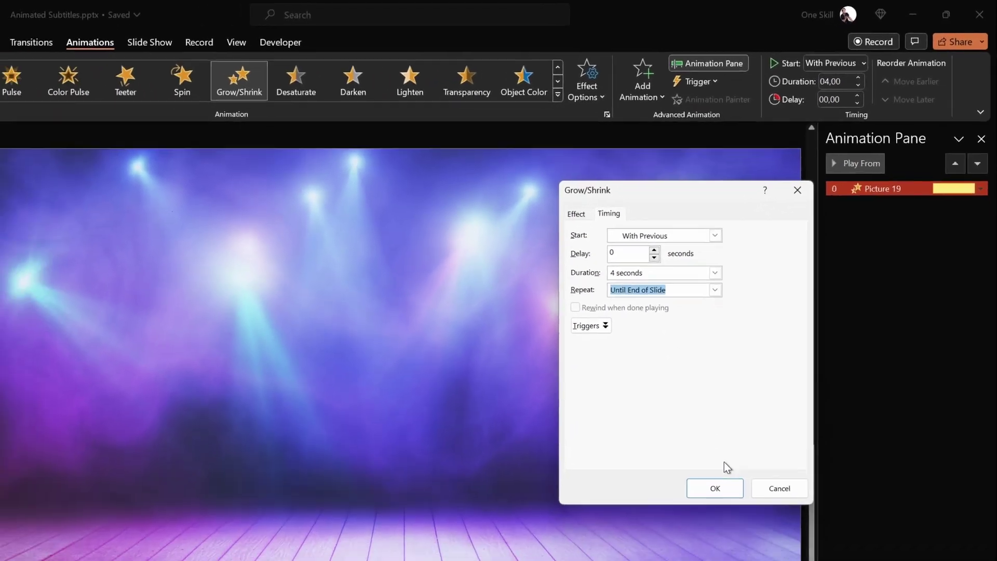
{"action": "left_click", "coordinate": [762, 413]}
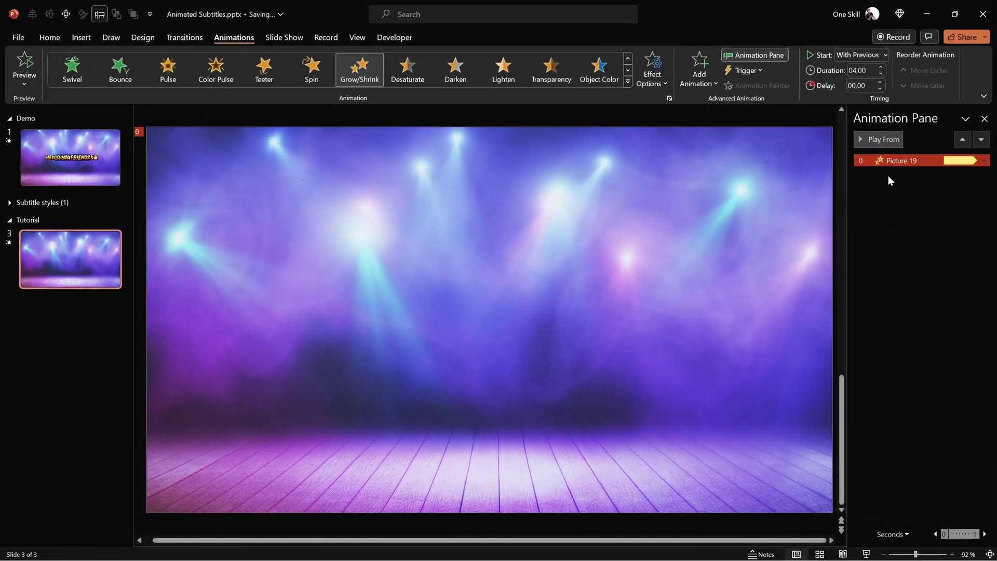
{"action": "left_click", "coordinate": [865, 554]}
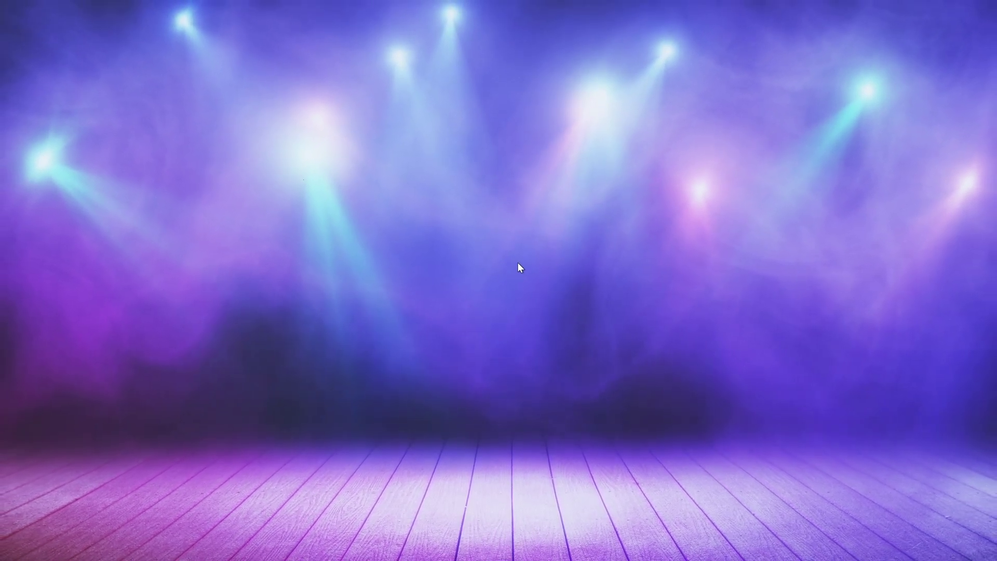
{"action": "key", "text": "Escape"}
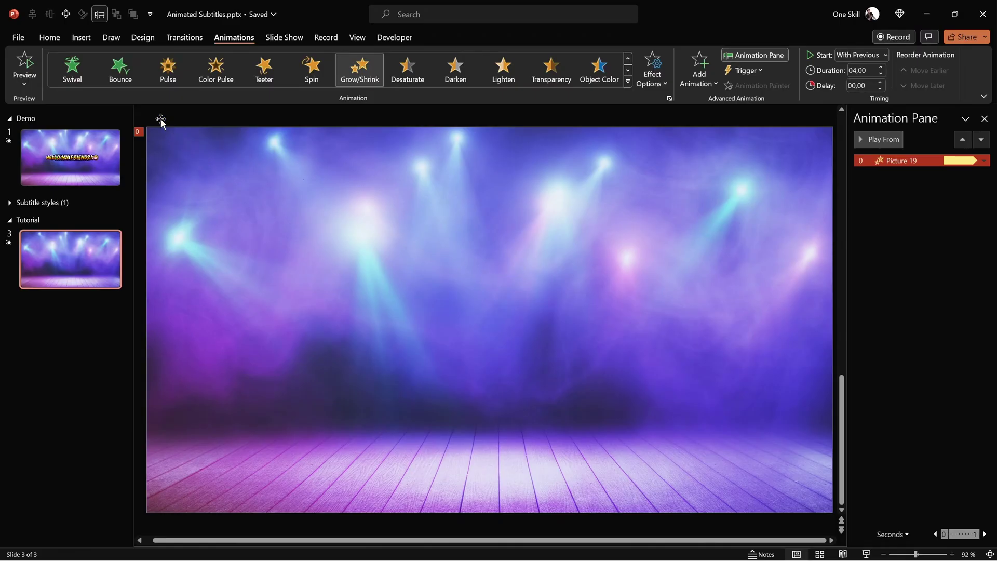
Insert a text box near the middle of the slide with the text "HELLO EVERYONE".
{"action": "left_click", "coordinate": [81, 37]}
{"action": "left_click", "coordinate": [505, 68]}
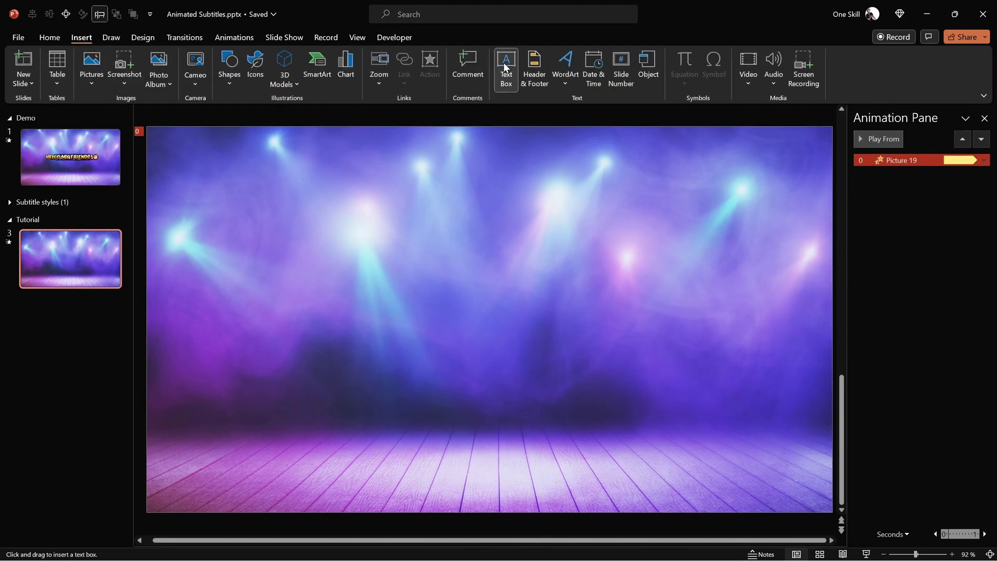
{"action": "left_click", "coordinate": [455, 283]}
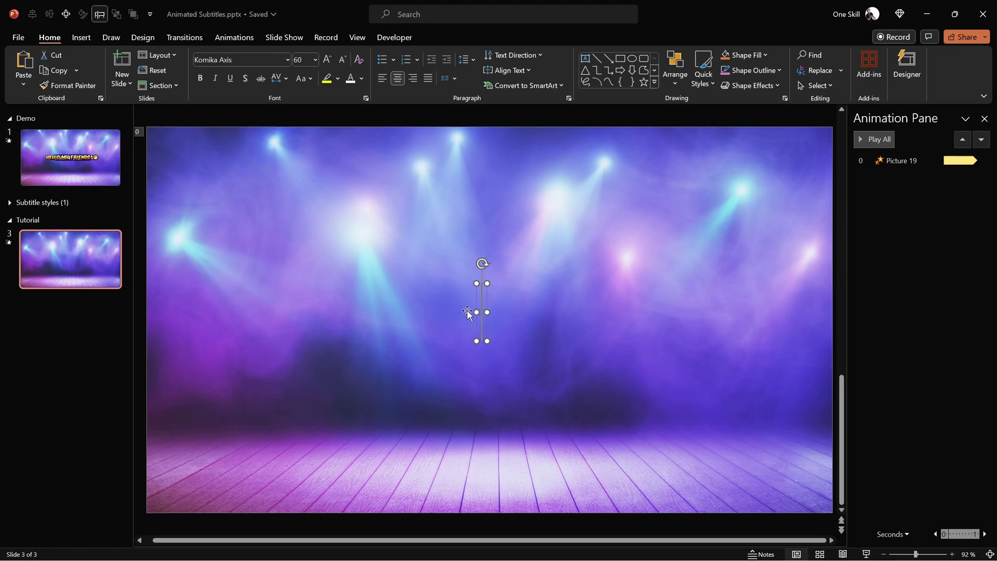
{"action": "type", "text": "HE"}
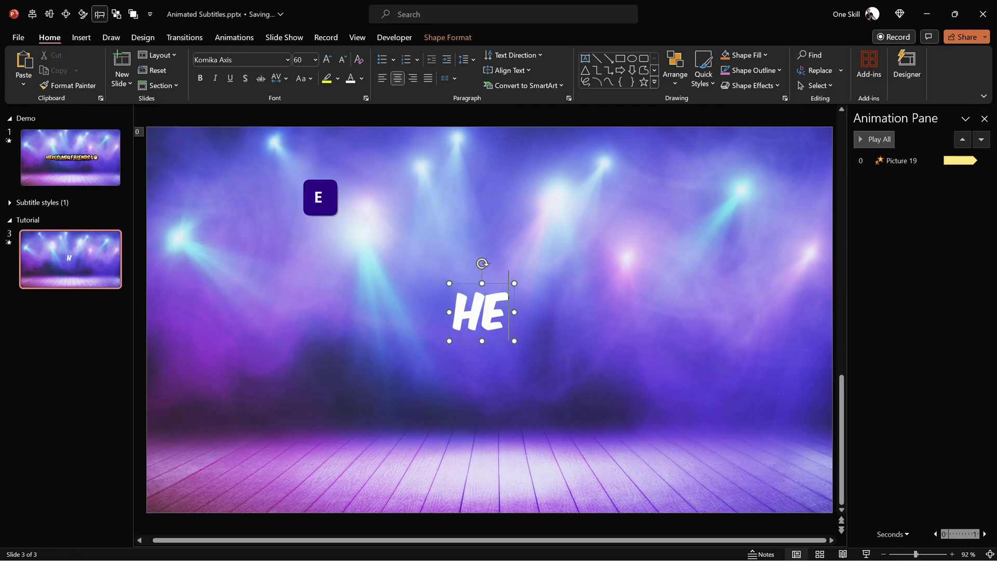
{"action": "type", "text": "LLO EVER"}
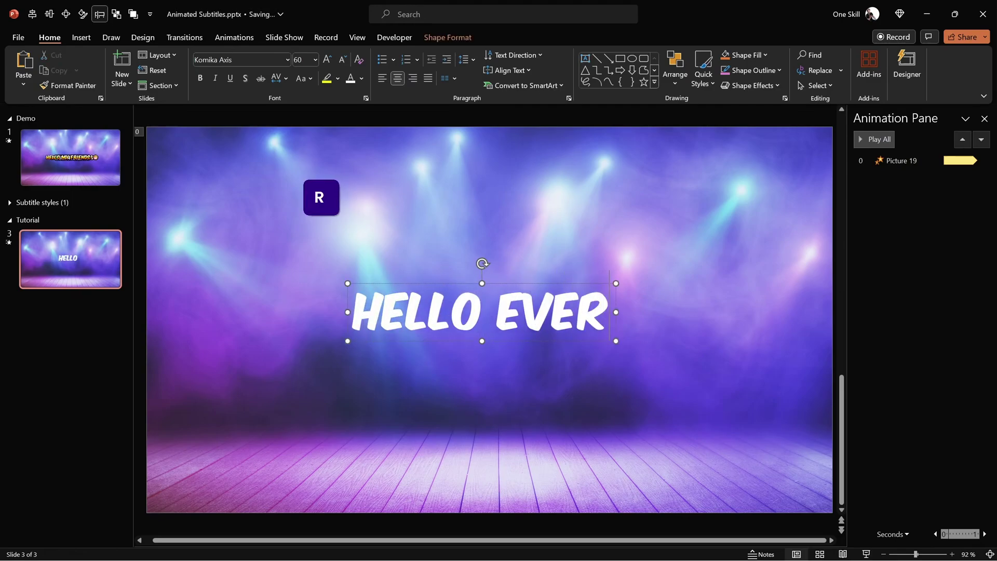
{"action": "type", "text": "YONE"}
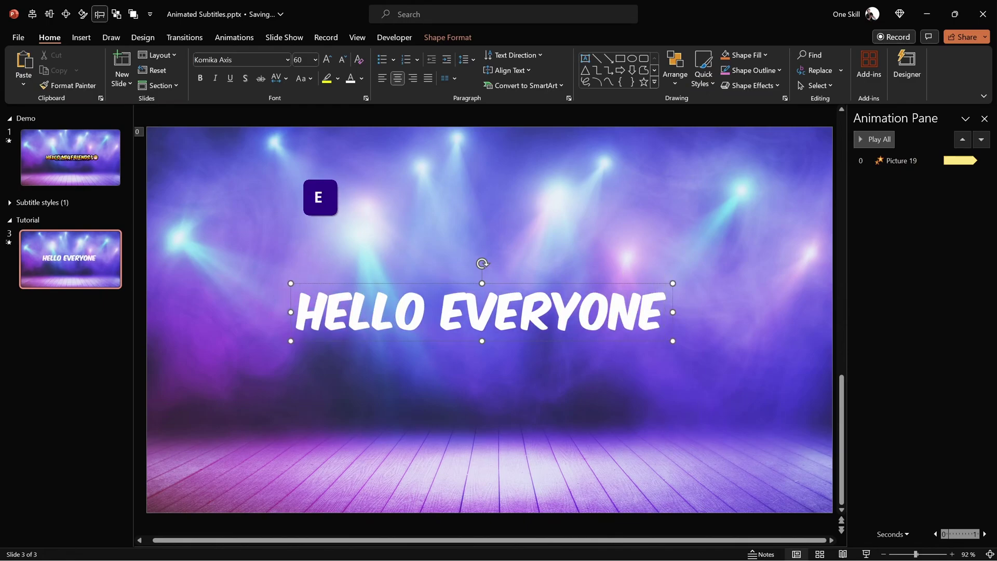
Centre the HELLO EVERYONE text box horizontally and vertically on the slide.
{"action": "left_click", "coordinate": [511, 284]}
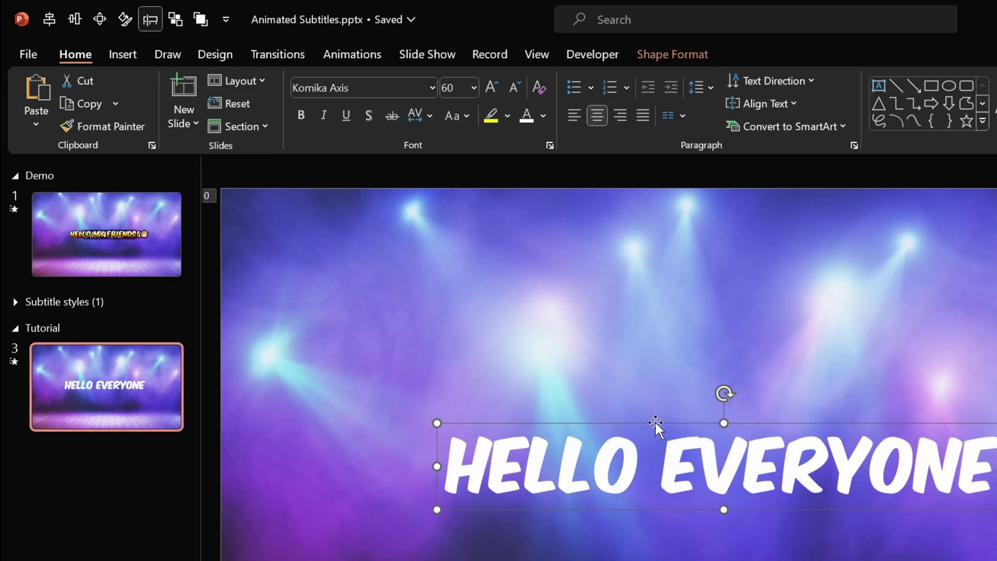
{"action": "left_click", "coordinate": [49, 16]}
{"action": "left_click", "coordinate": [75, 19]}
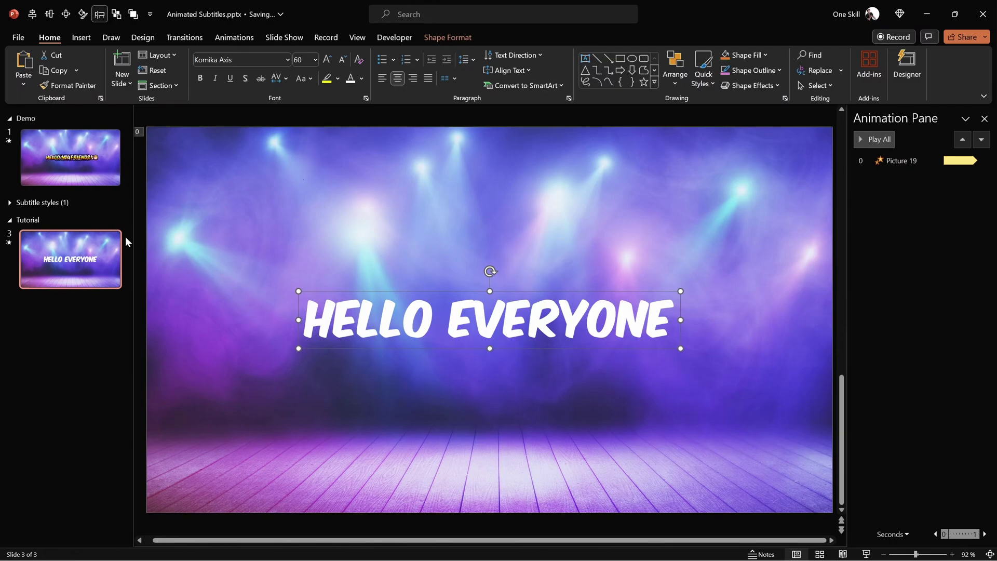
Expand the Subtitle styles section, view its sample slide, and return to the Tutorial slide.
{"action": "left_click", "coordinate": [10, 203]}
{"action": "left_click", "coordinate": [76, 239]}
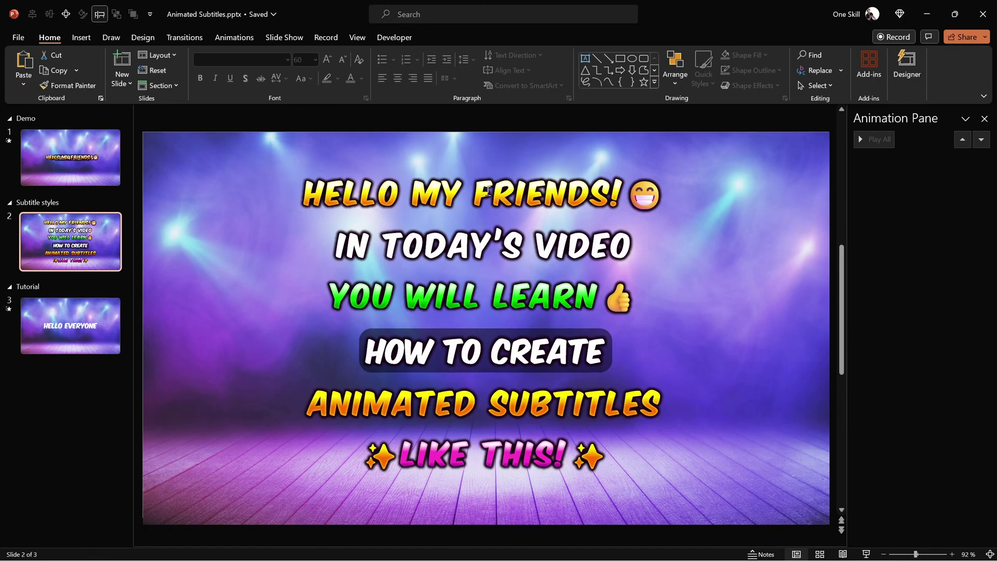
{"action": "left_click", "coordinate": [89, 327]}
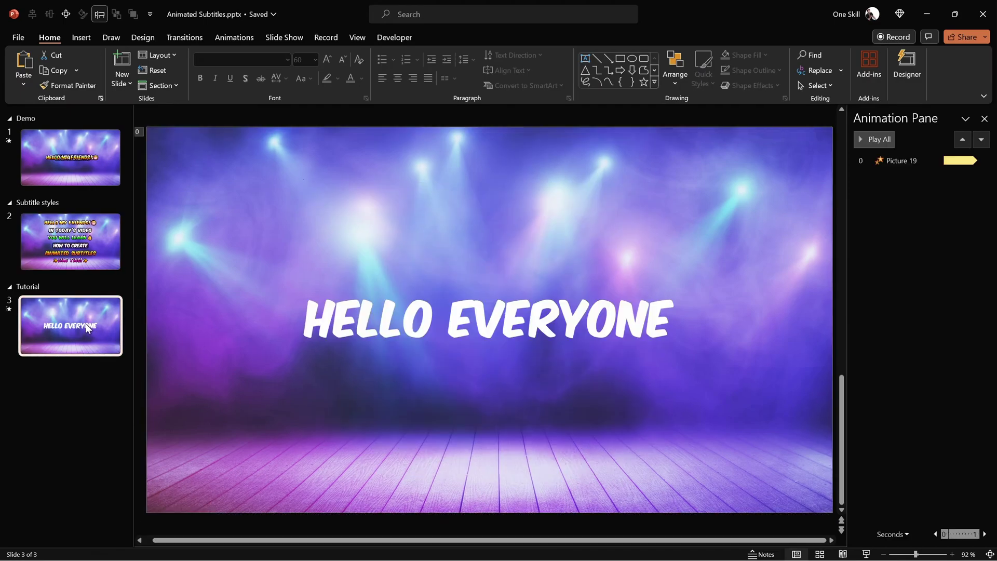
Open the text effects formatting options for the HELLO EVERYONE text box.
{"action": "left_click", "coordinate": [509, 319]}
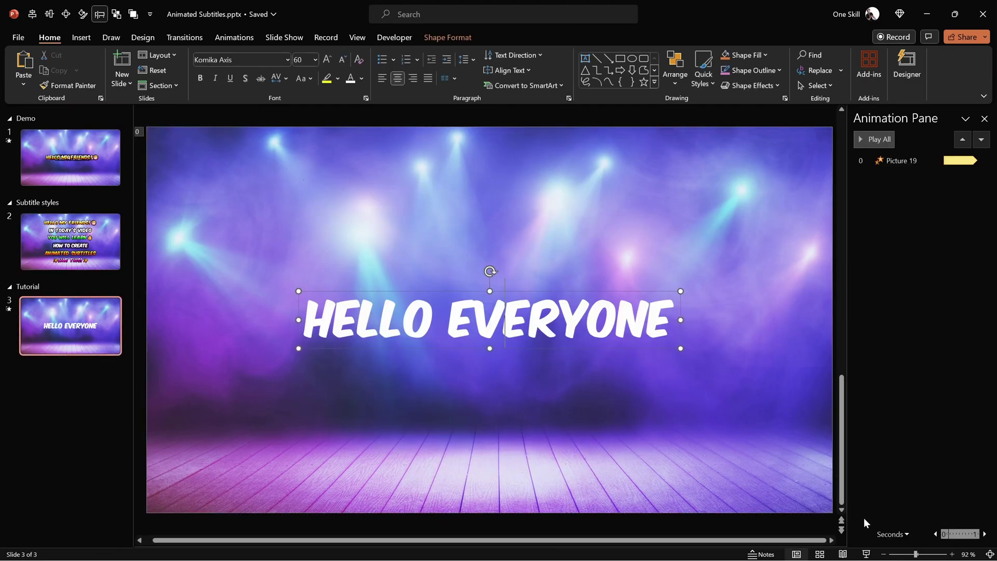
{"action": "left_click_drag", "start_coordinate": [915, 554], "coordinate": [919, 554]}
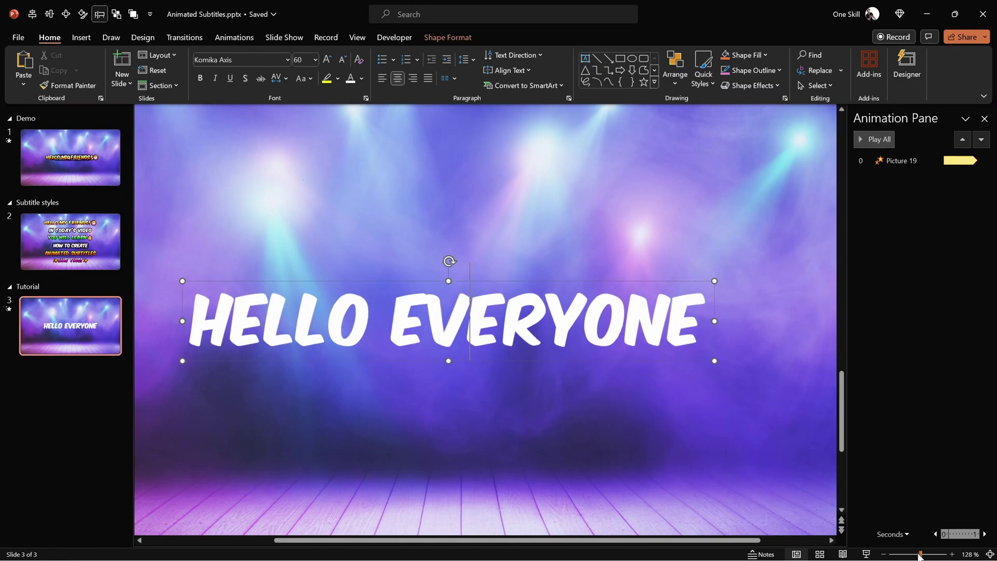
{"action": "left_click", "coordinate": [490, 234]}
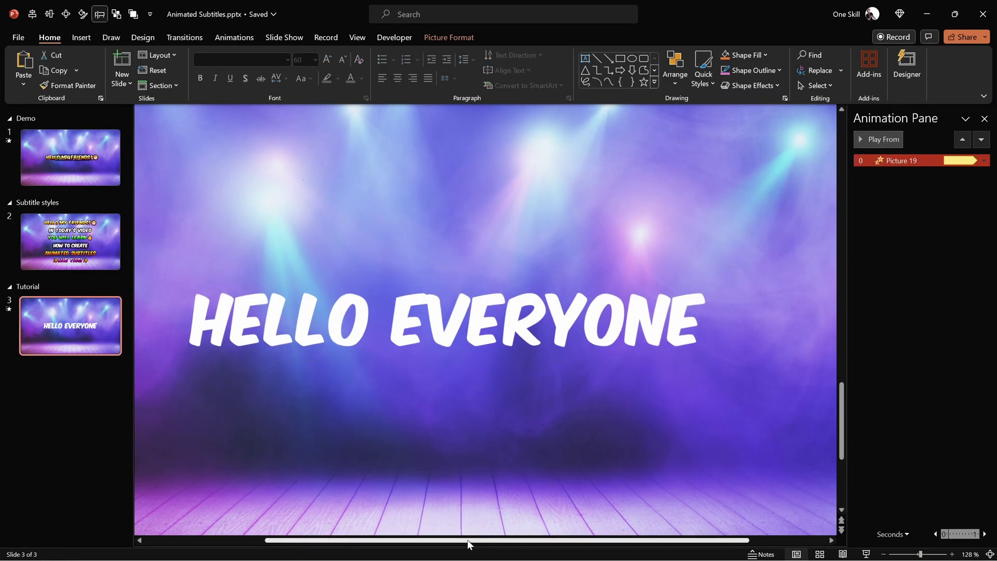
{"action": "left_click_drag", "start_coordinate": [469, 540], "coordinate": [456, 540]}
{"action": "left_click", "coordinate": [545, 314]}
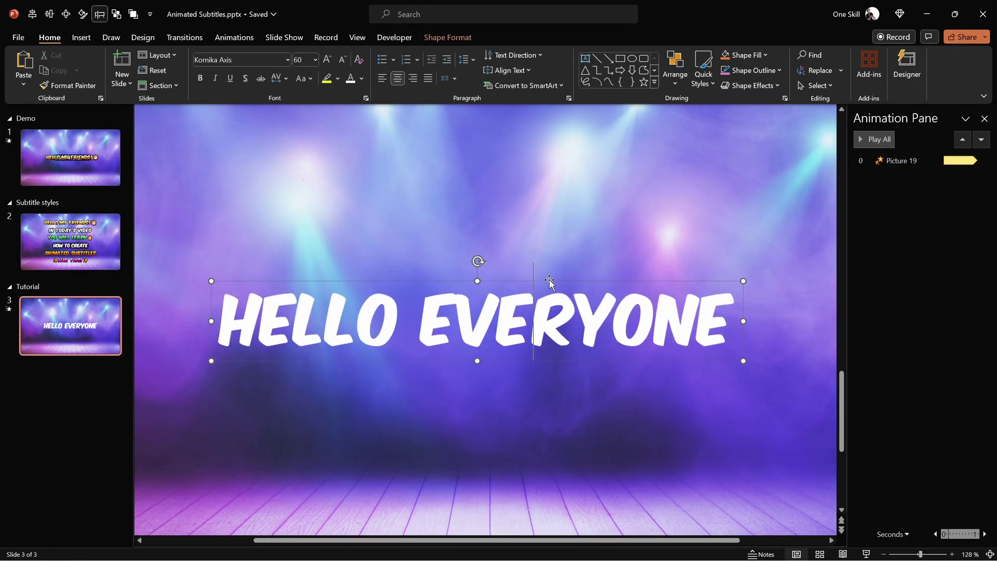
{"action": "right_click", "coordinate": [559, 282]}
{"action": "left_click", "coordinate": [602, 532]}
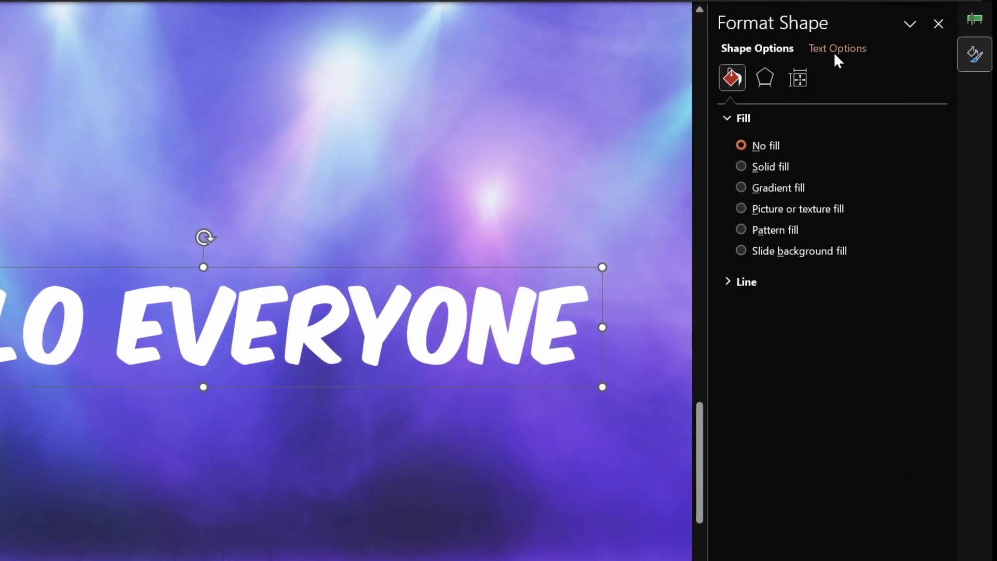
{"action": "left_click", "coordinate": [844, 51]}
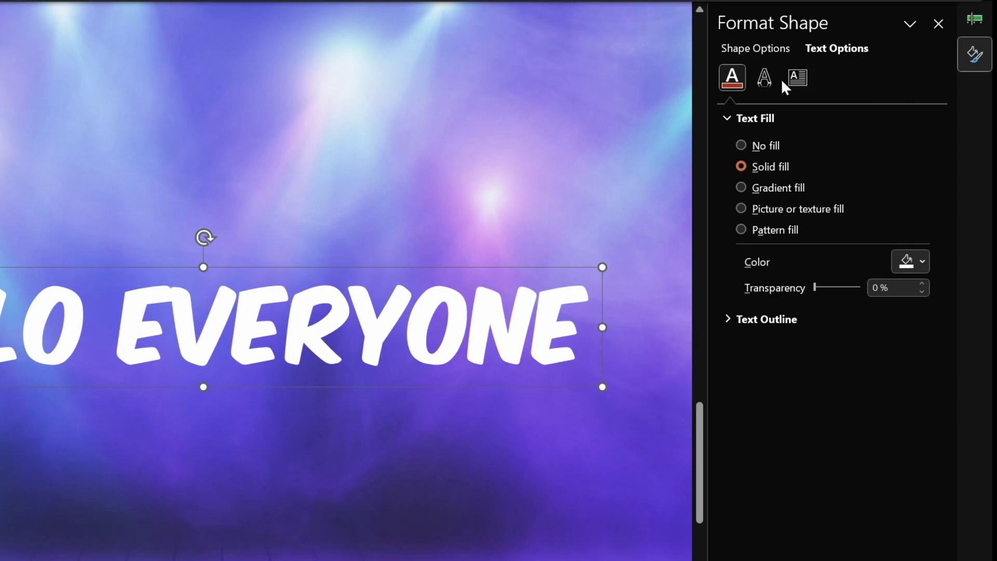
{"action": "left_click", "coordinate": [764, 77]}
{"action": "left_click", "coordinate": [728, 168]}
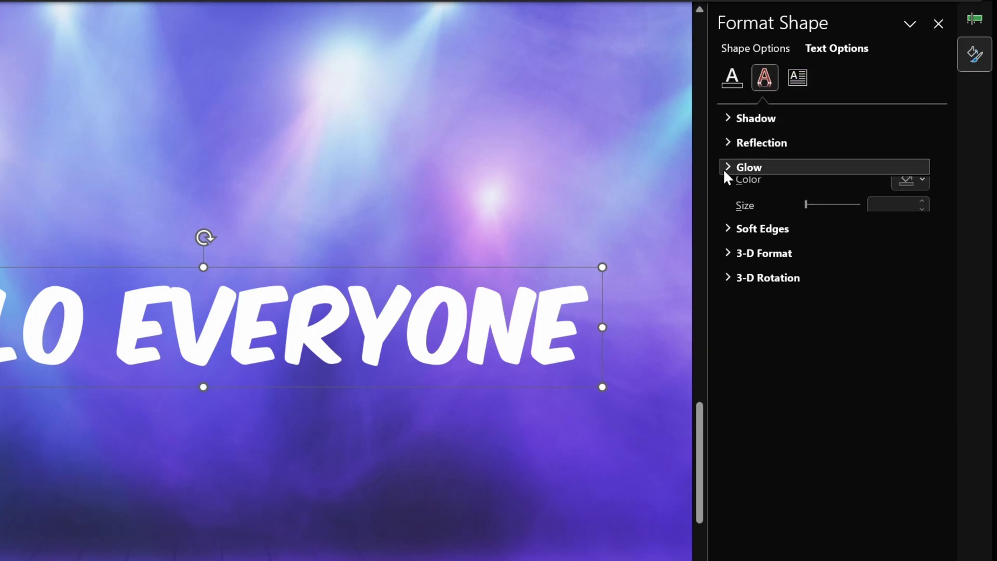
Apply the centred outer shadow preset to the HELLO EVERYONE text.
{"action": "left_click", "coordinate": [727, 117]}
{"action": "left_click", "coordinate": [918, 144]}
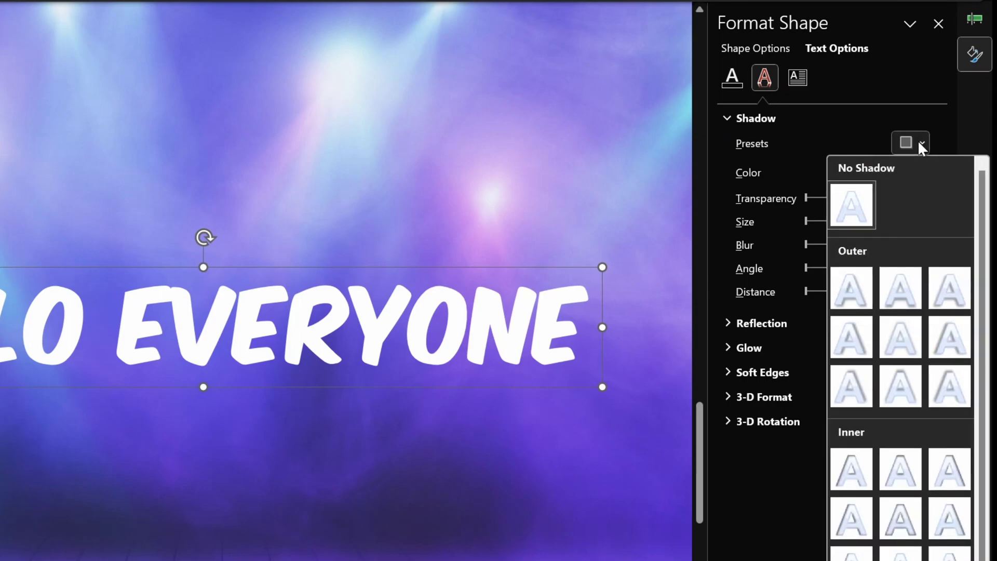
{"action": "left_click", "coordinate": [902, 341]}
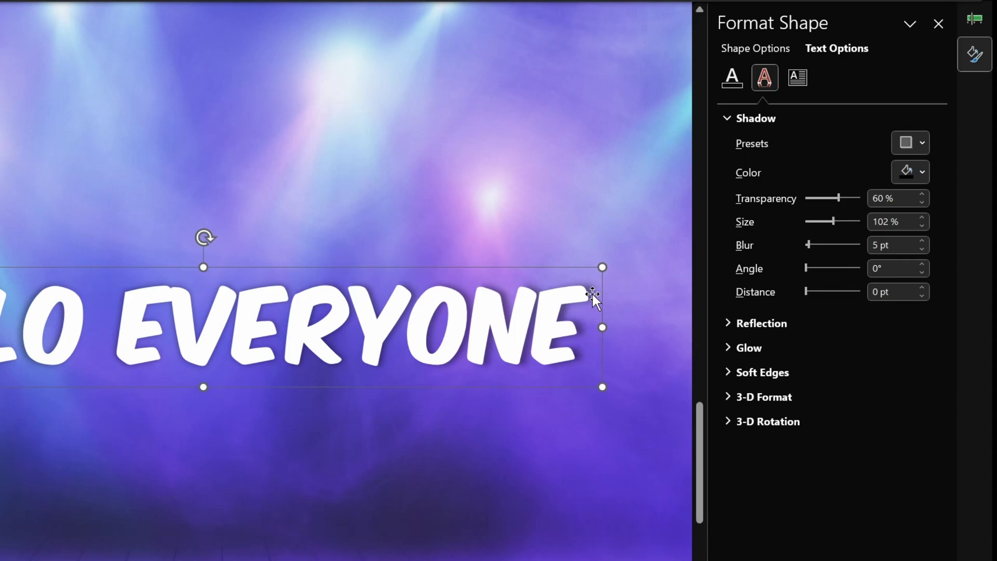
Try the text shadow at 0% transparency, 100% size and 33 pt blur, and remove the shadow.
{"action": "left_click_drag", "start_coordinate": [838, 197], "coordinate": [780, 200]}
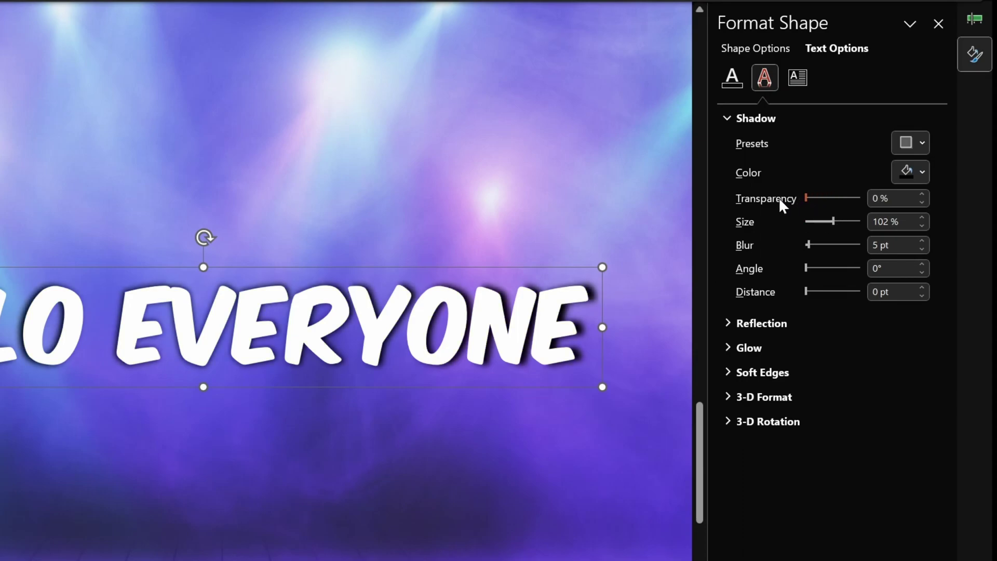
{"action": "left_click", "coordinate": [921, 225]}
{"action": "left_click", "coordinate": [921, 225]}
{"action": "left_click_drag", "start_coordinate": [808, 244], "coordinate": [820, 248]}
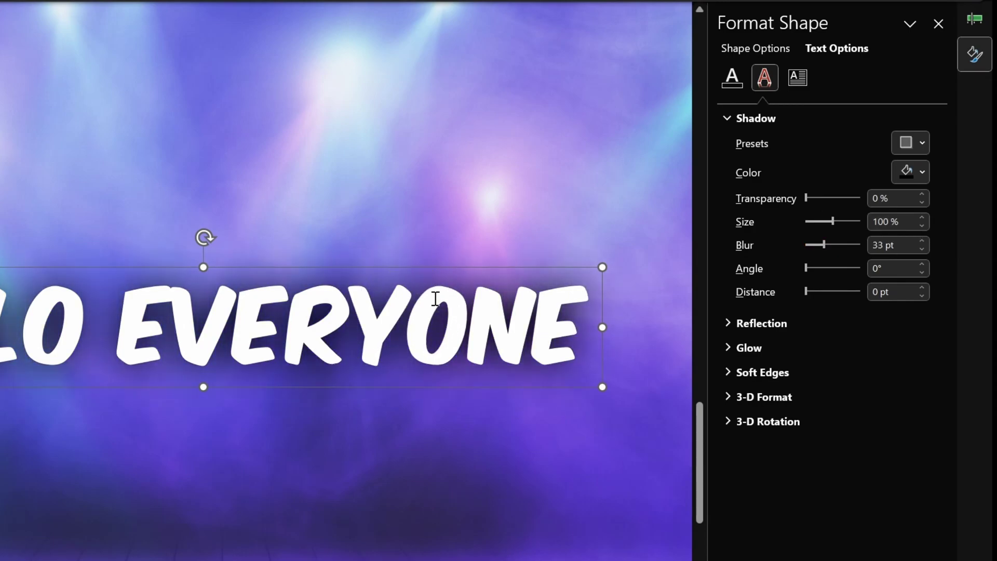
{"action": "left_click", "coordinate": [914, 143]}
{"action": "key", "text": "Escape"}
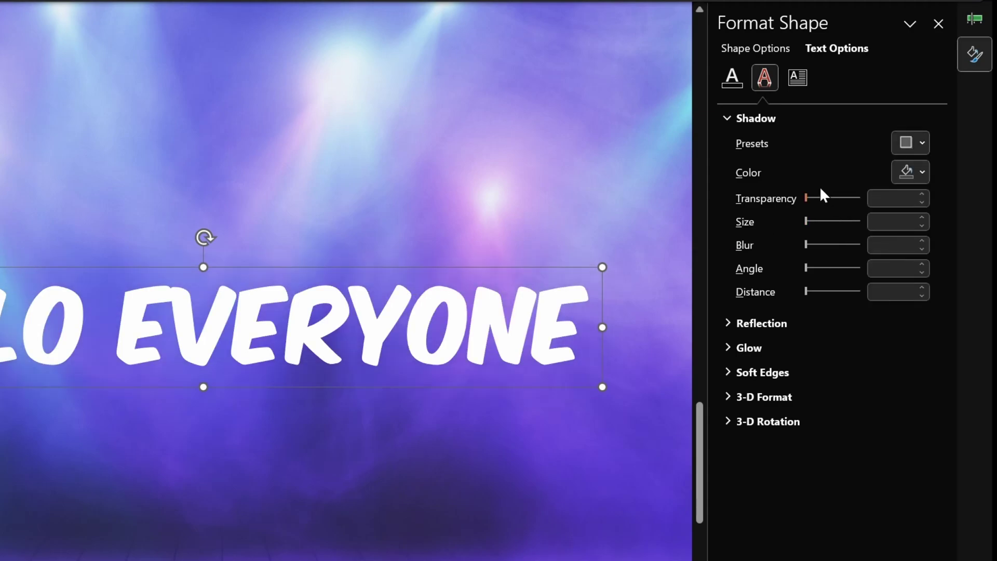
Give the HELLO EVERYONE text a black glow with a size of 9 pt and 0% transparency.
{"action": "left_click", "coordinate": [727, 120]}
{"action": "left_click", "coordinate": [727, 166]}
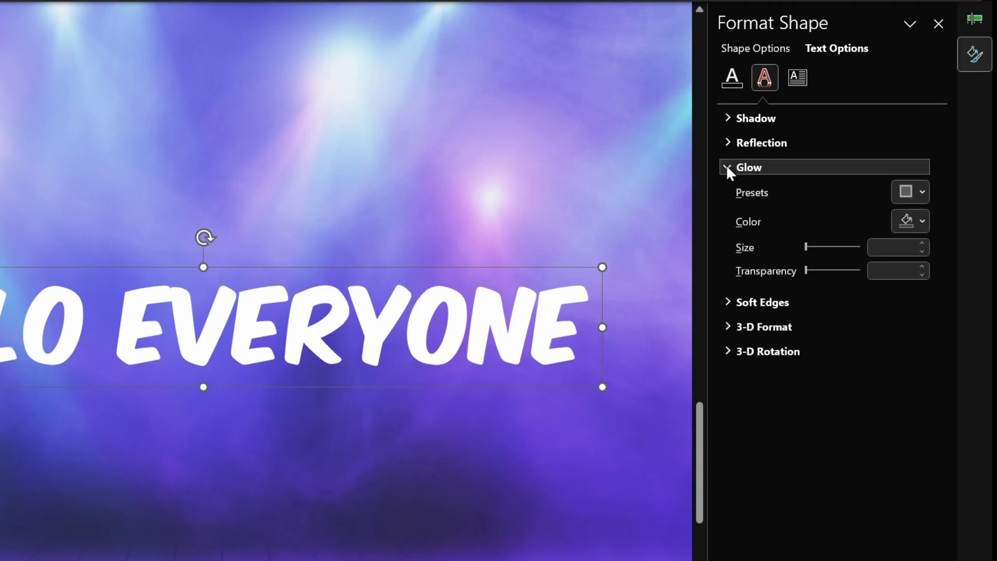
{"action": "left_click", "coordinate": [920, 223]}
{"action": "left_click", "coordinate": [858, 266]}
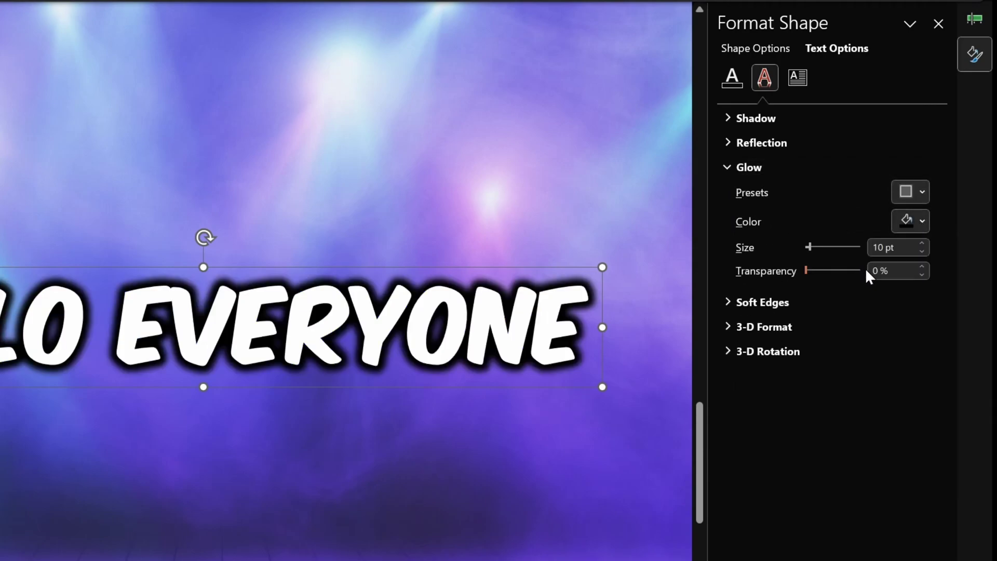
{"action": "left_click", "coordinate": [921, 251]}
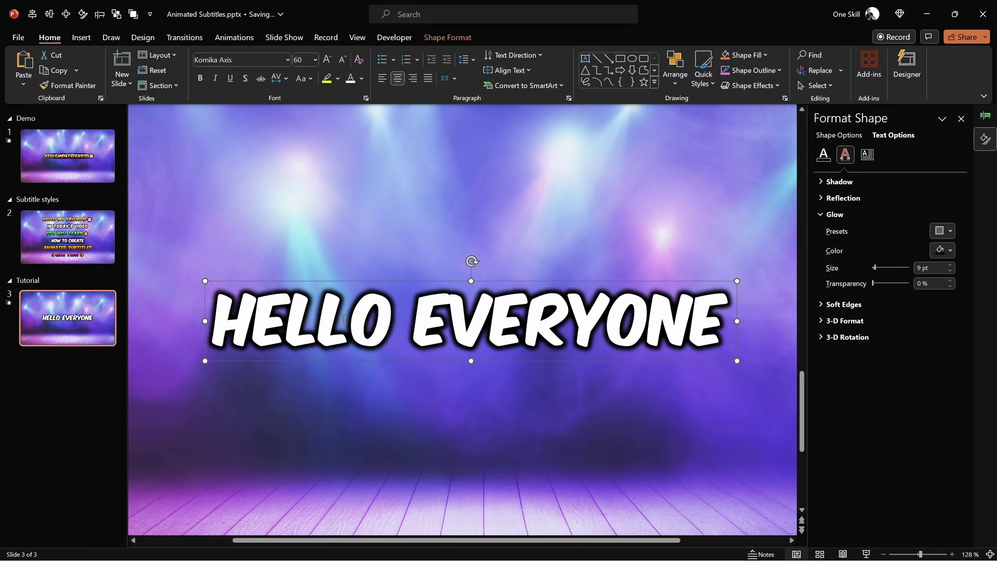
Check the Subtitle styles slide, and switch the HELLO EVERYONE text on the Tutorial slide to a gradient fill.
{"action": "left_click", "coordinate": [68, 237]}
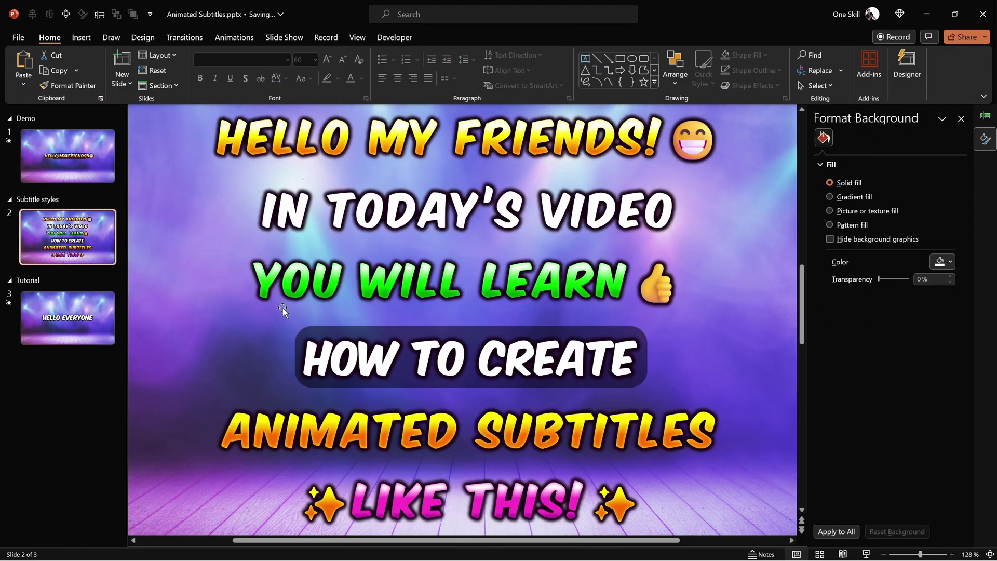
{"action": "left_click", "coordinate": [95, 324]}
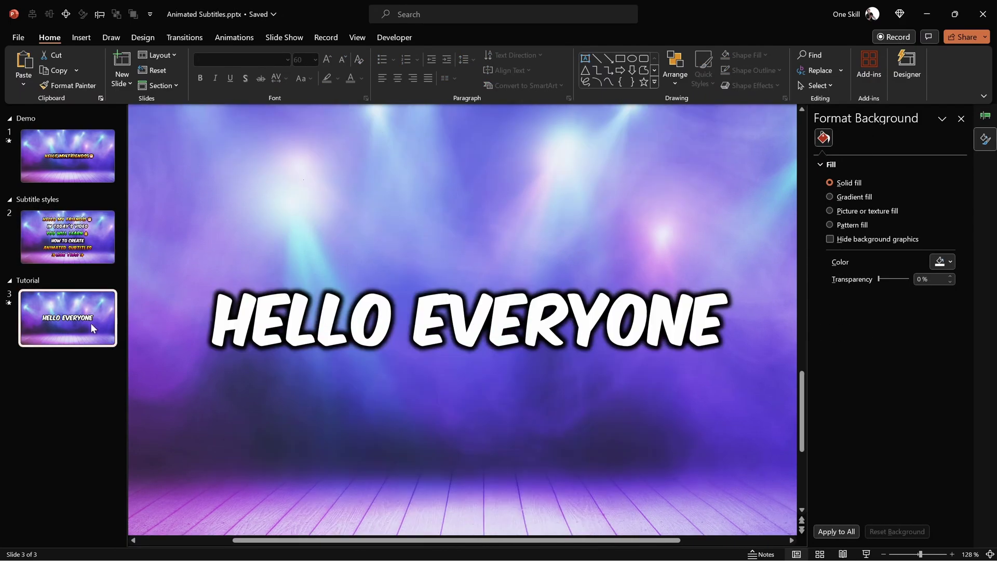
{"action": "left_click", "coordinate": [501, 283]}
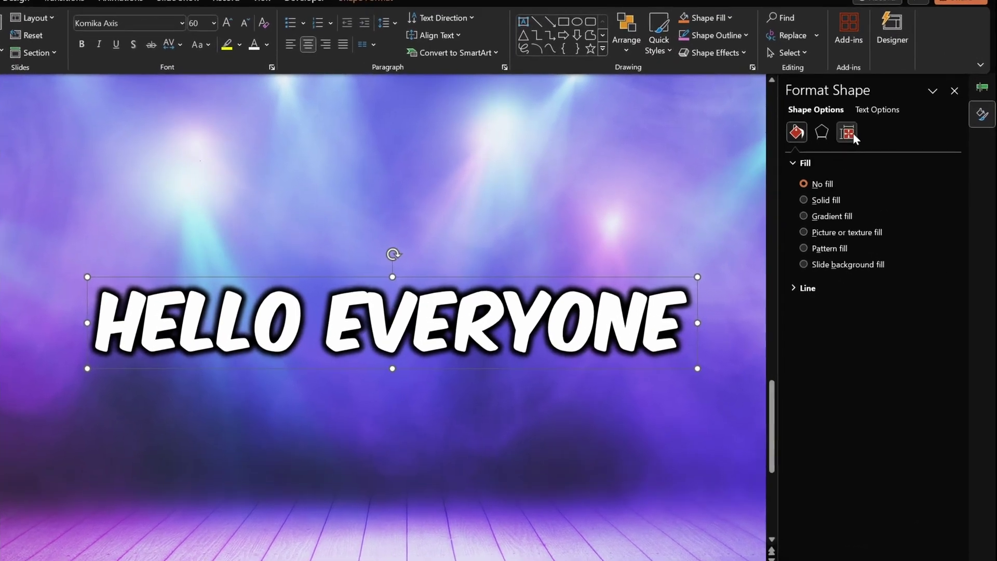
{"action": "left_click", "coordinate": [893, 135]}
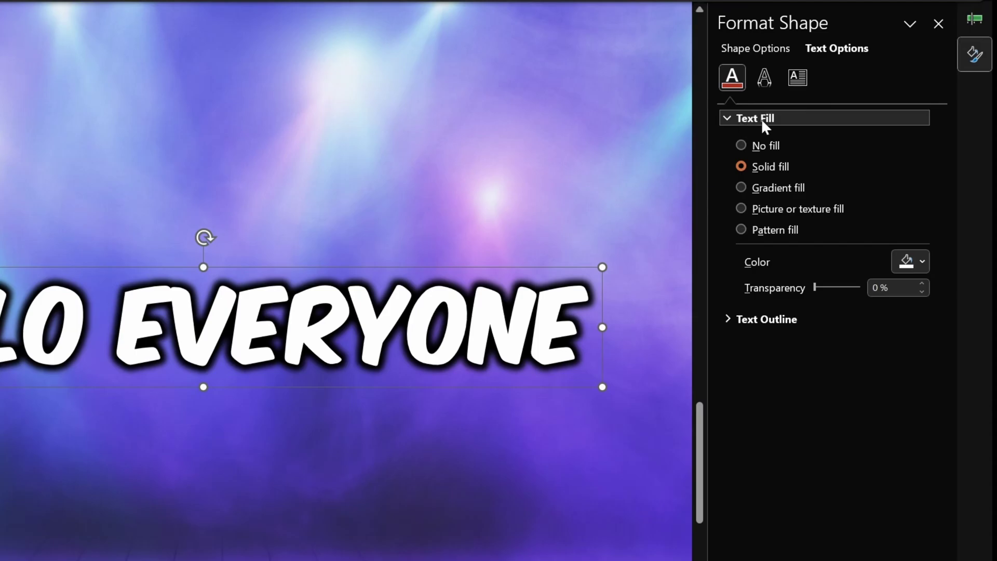
{"action": "left_click", "coordinate": [741, 187]}
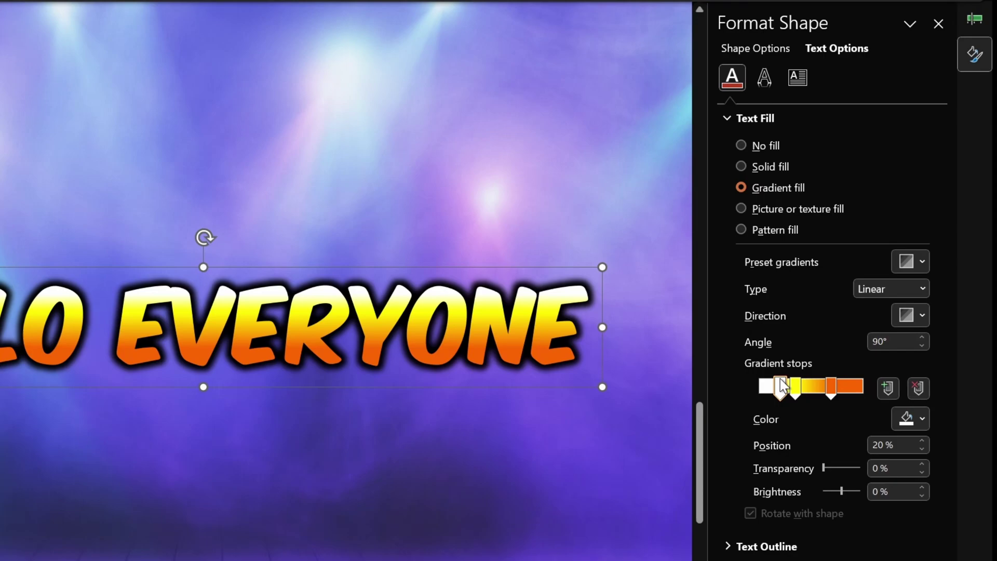
Delete the yellow gradient stop and move the white stop to 0% and the orange stop to 100%.
{"action": "left_click_drag", "start_coordinate": [796, 394], "coordinate": [797, 441]}
{"action": "left_click_drag", "start_coordinate": [831, 390], "coordinate": [883, 392]}
{"action": "left_click_drag", "start_coordinate": [780, 391], "coordinate": [725, 394]}
Change the colour of the text gradient's 100% stop to dark blue.
{"action": "left_click", "coordinate": [862, 387]}
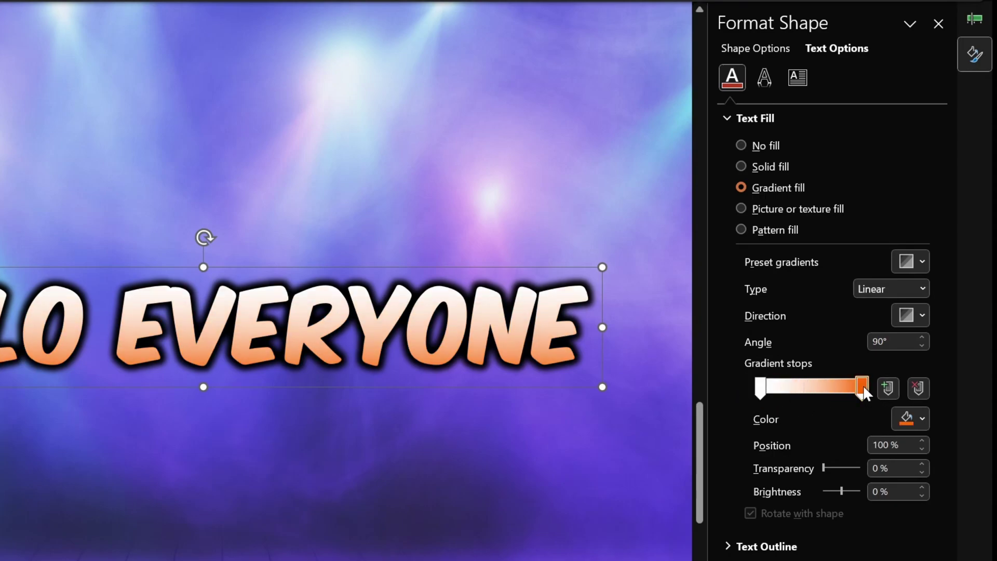
{"action": "left_click", "coordinate": [913, 418]}
{"action": "left_click", "coordinate": [967, 303]}
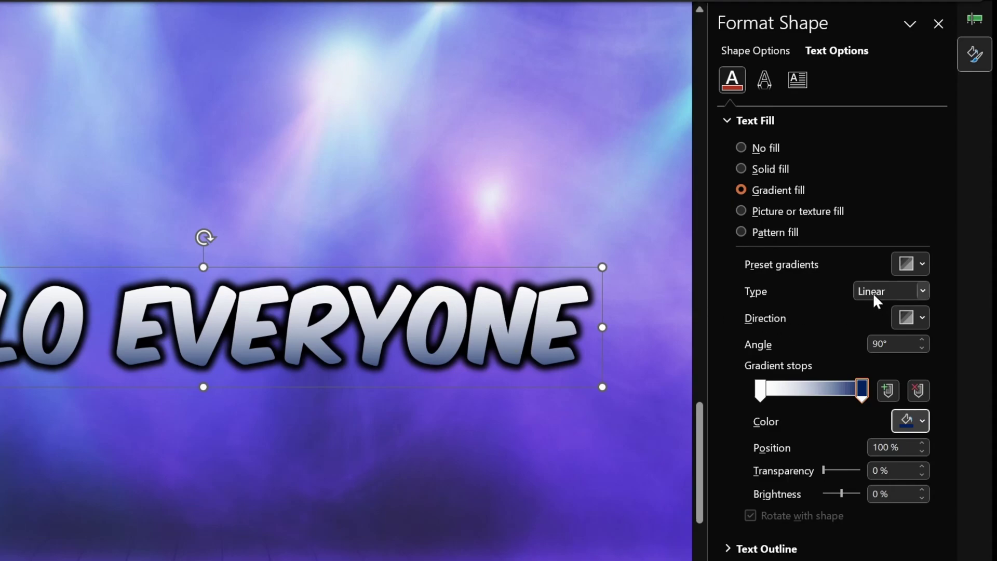
Set the text gradient's direction to Linear Down at 90° and select its white stop.
{"action": "left_click", "coordinate": [920, 320]}
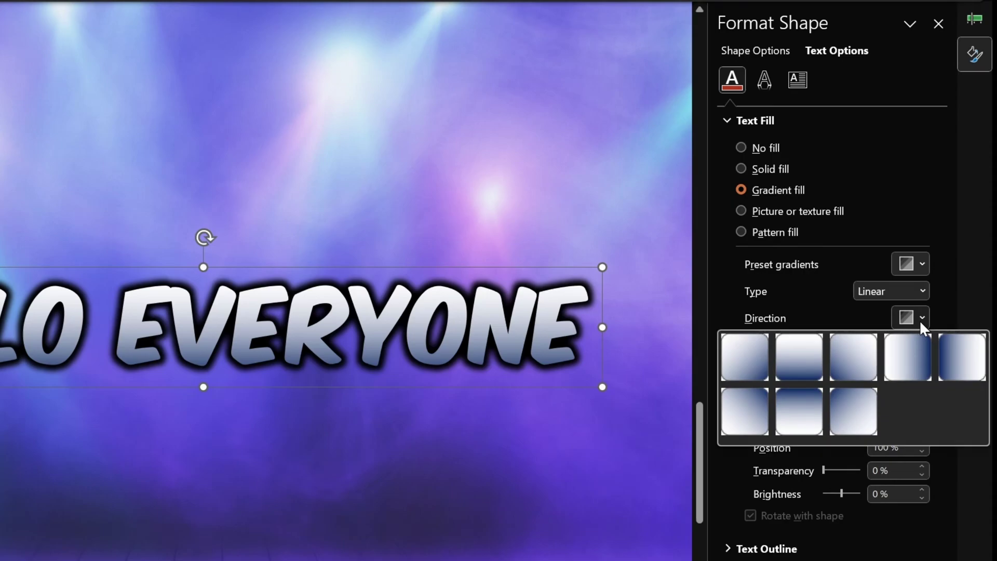
{"action": "left_click", "coordinate": [796, 360]}
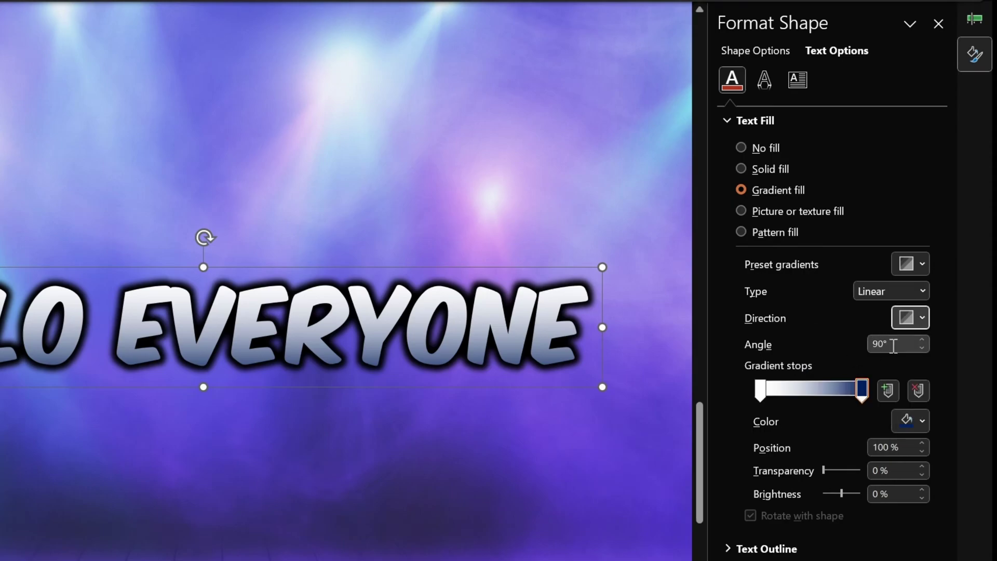
{"action": "left_click", "coordinate": [761, 392]}
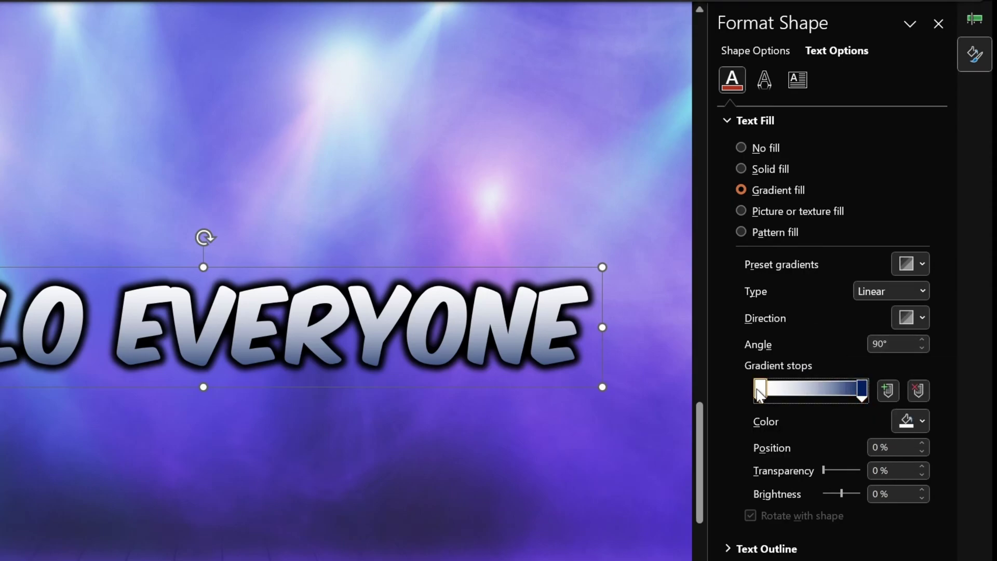
Recolour the text gradient's 100% stop with orange from the standard colour palette.
{"action": "left_click", "coordinate": [864, 387]}
{"action": "left_click", "coordinate": [922, 421]}
{"action": "left_click", "coordinate": [889, 380]}
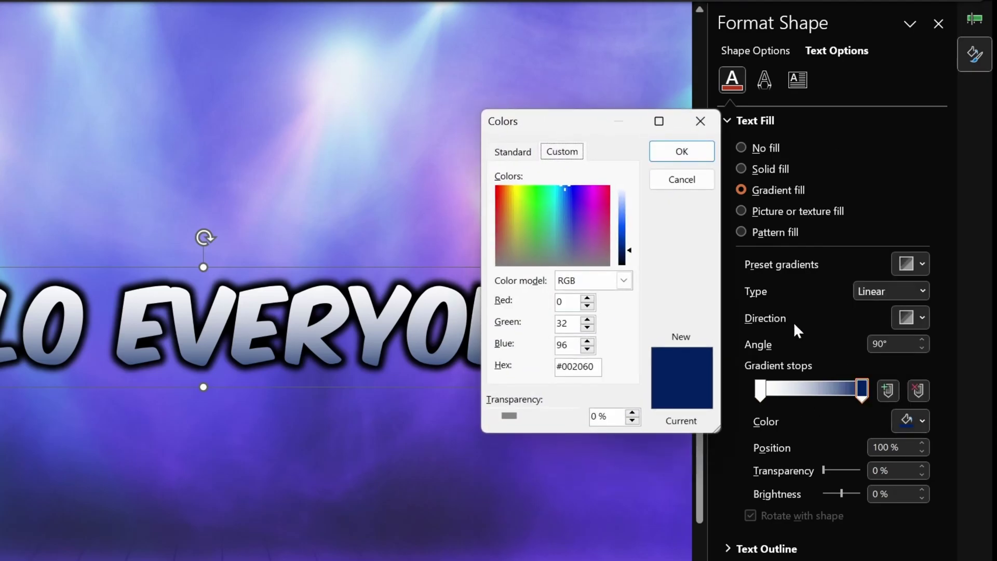
{"action": "left_click_drag", "start_coordinate": [590, 115], "coordinate": [606, 251]}
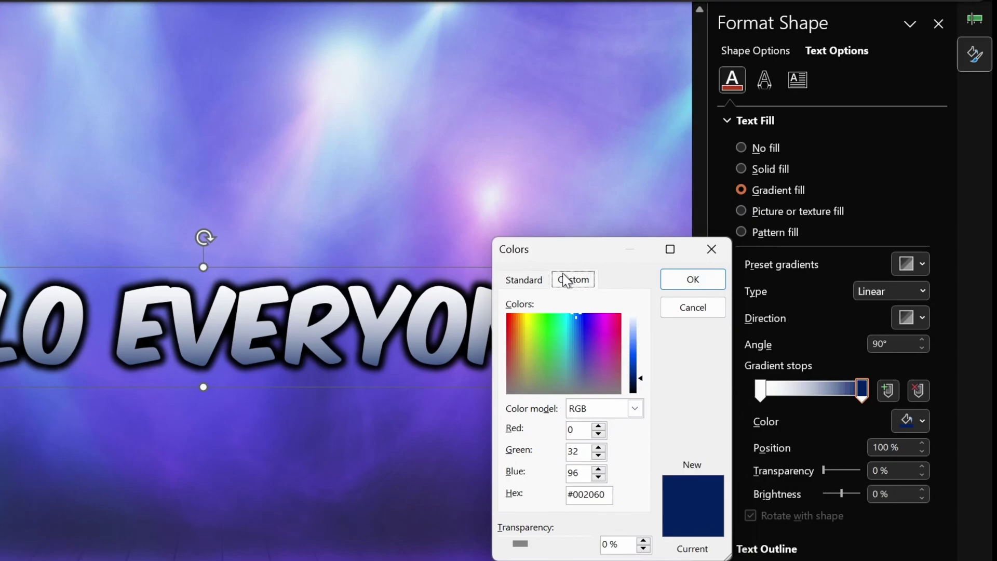
{"action": "left_click", "coordinate": [527, 284]}
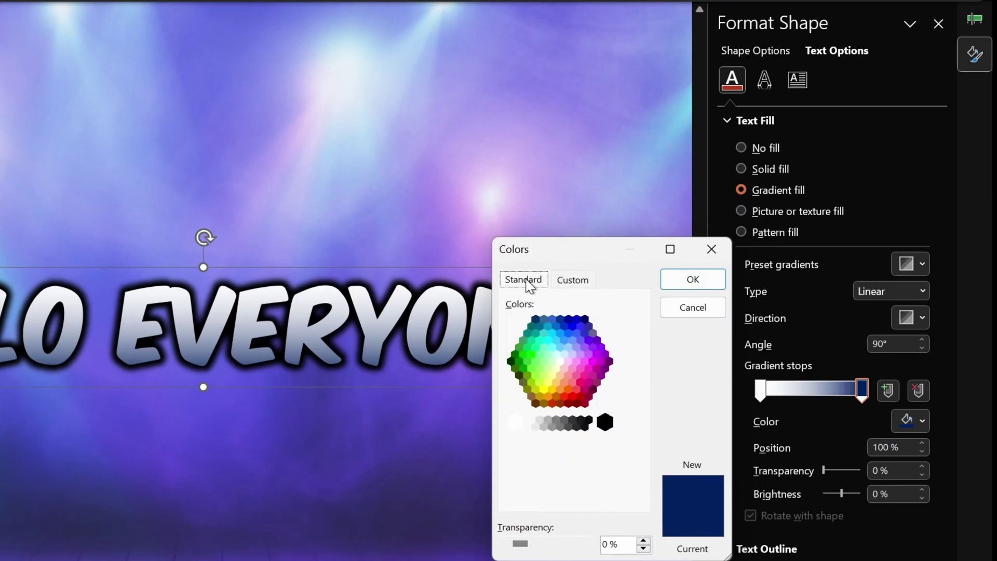
{"action": "left_click", "coordinate": [568, 390]}
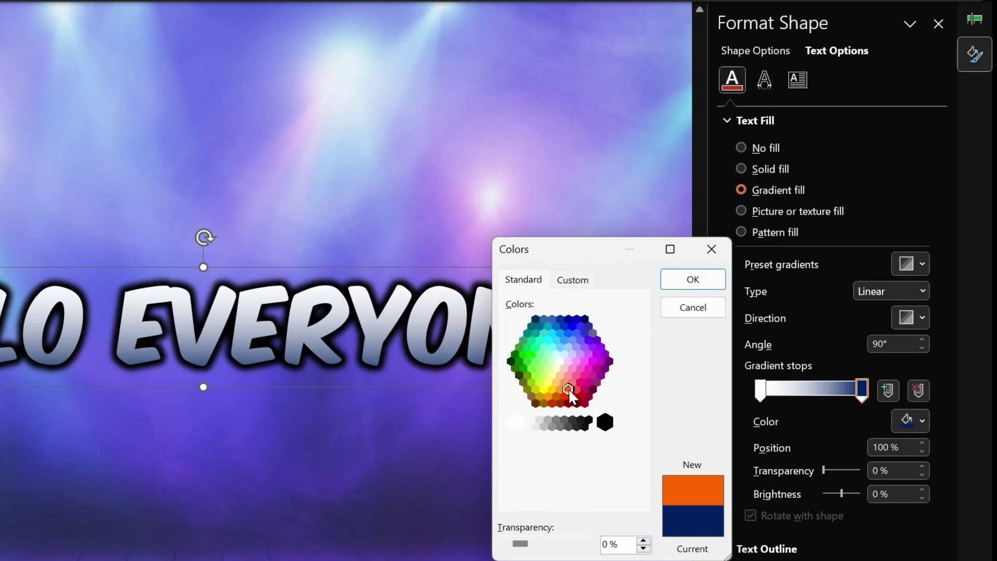
{"action": "left_click", "coordinate": [690, 283]}
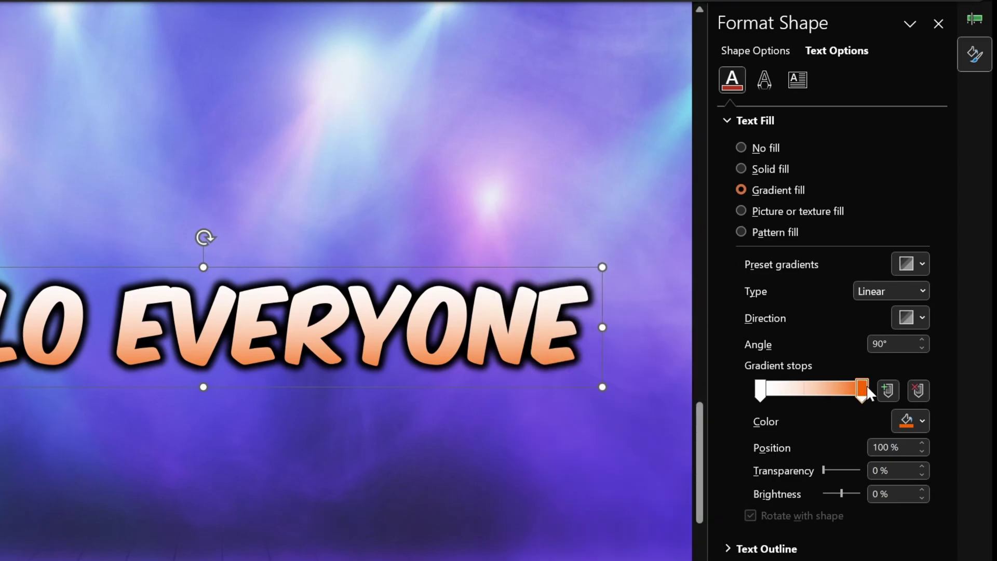
Add a gradient stop at 42% to the text fill and colour it yellow from the standard colours.
{"action": "left_click", "coordinate": [803, 393]}
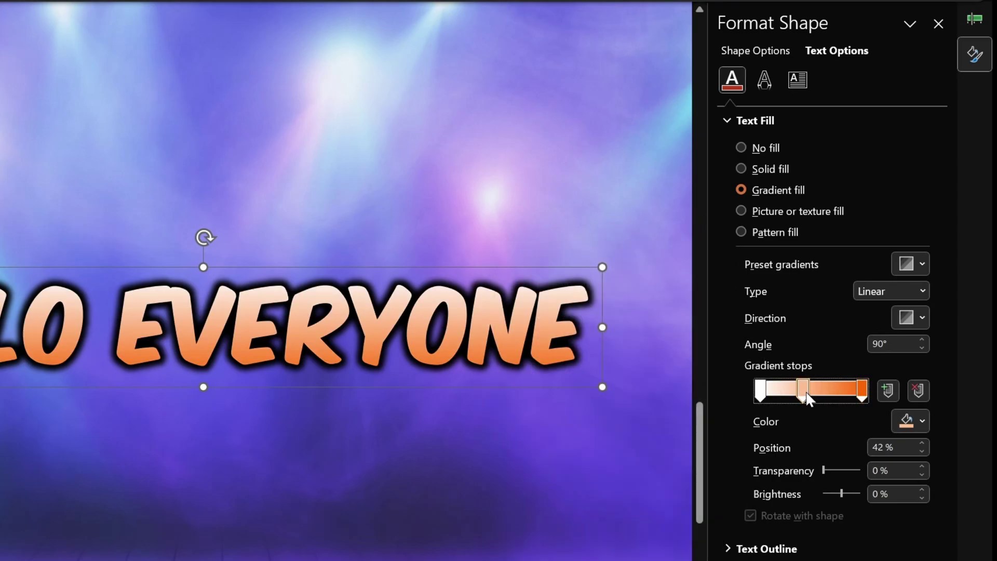
{"action": "left_click", "coordinate": [906, 419]}
{"action": "left_click", "coordinate": [892, 381]}
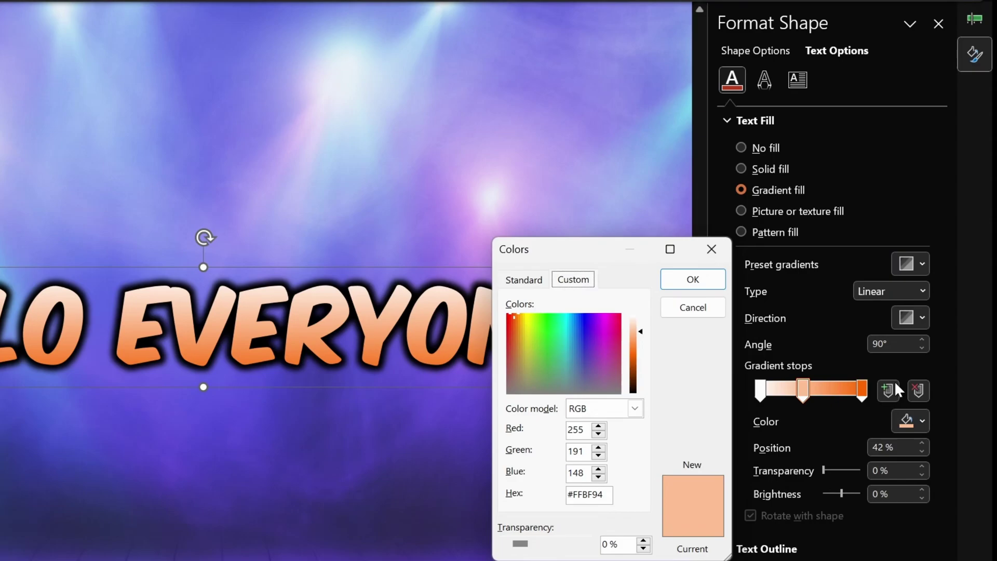
{"action": "left_click", "coordinate": [540, 283]}
{"action": "left_click", "coordinate": [544, 390]}
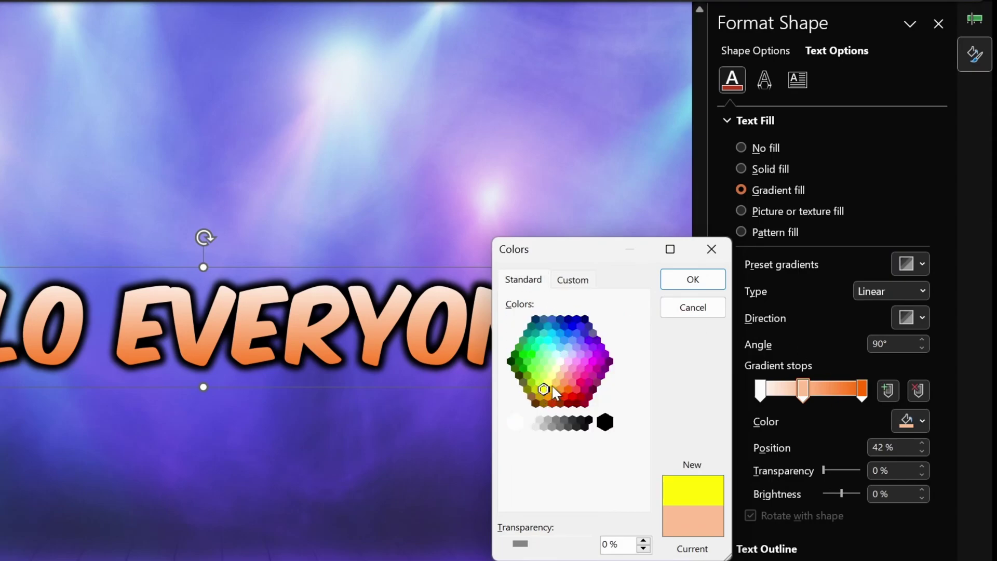
{"action": "left_click", "coordinate": [693, 279]}
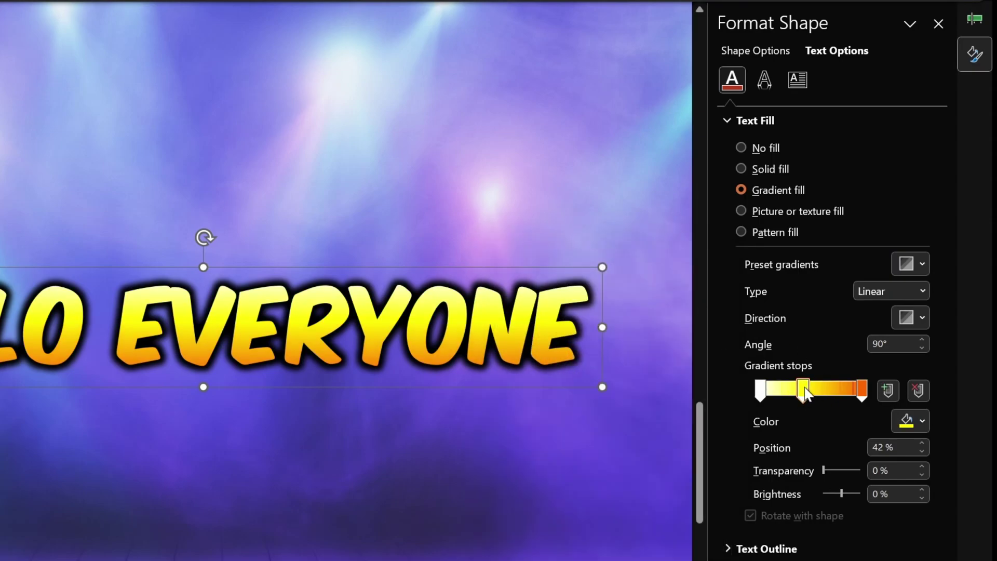
Move the white stop of the text gradient to position 20%.
{"action": "left_click_drag", "start_coordinate": [762, 397], "coordinate": [791, 400]}
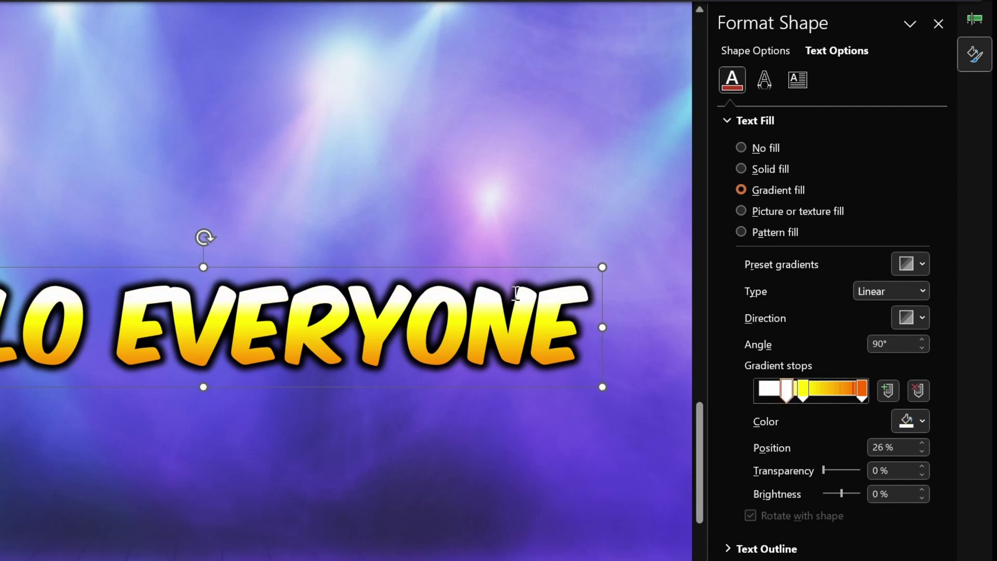
{"action": "left_click", "coordinate": [868, 448]}
{"action": "type", "text": "20"}
{"action": "key", "text": "Return"}
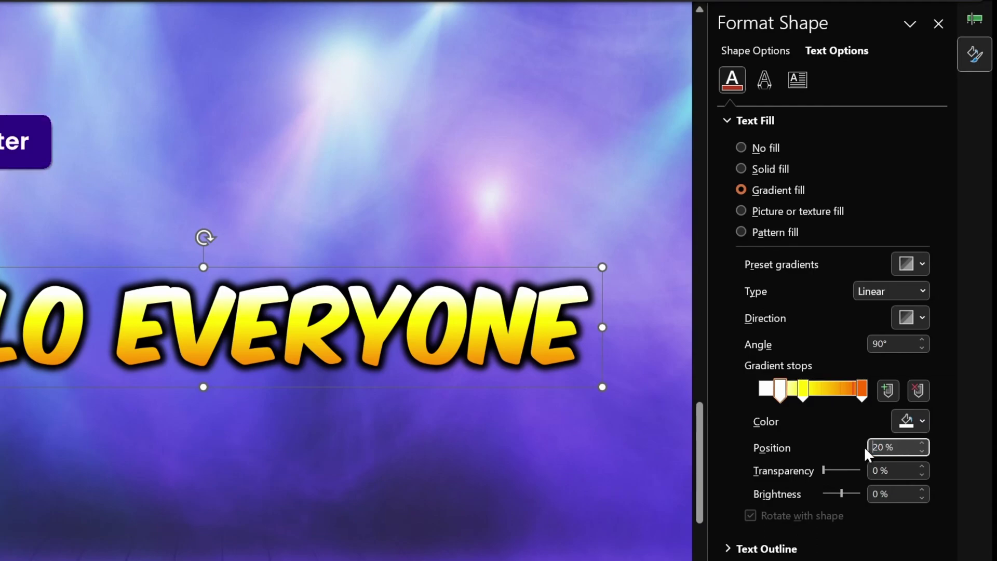
Set the text gradient's yellow stop to 35% and its orange stop to 70%.
{"action": "left_click", "coordinate": [803, 390]}
{"action": "left_click_drag", "start_coordinate": [900, 448], "coordinate": [858, 447]}
{"action": "type", "text": "35"}
{"action": "key", "text": "Return"}
{"action": "left_click", "coordinate": [862, 391]}
{"action": "type", "text": "70"}
{"action": "key", "text": "Return"}
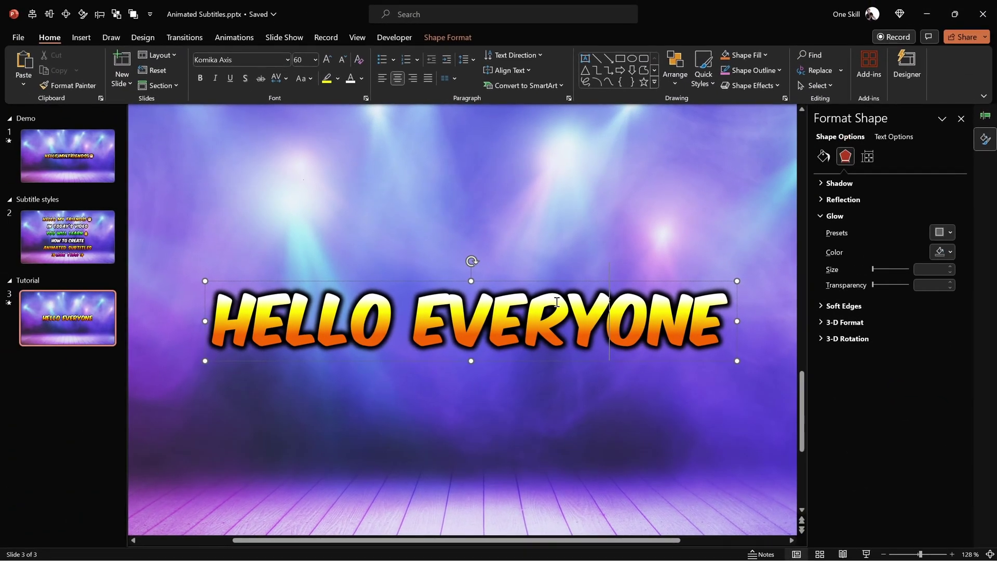
{"action": "key", "text": "Escape"}
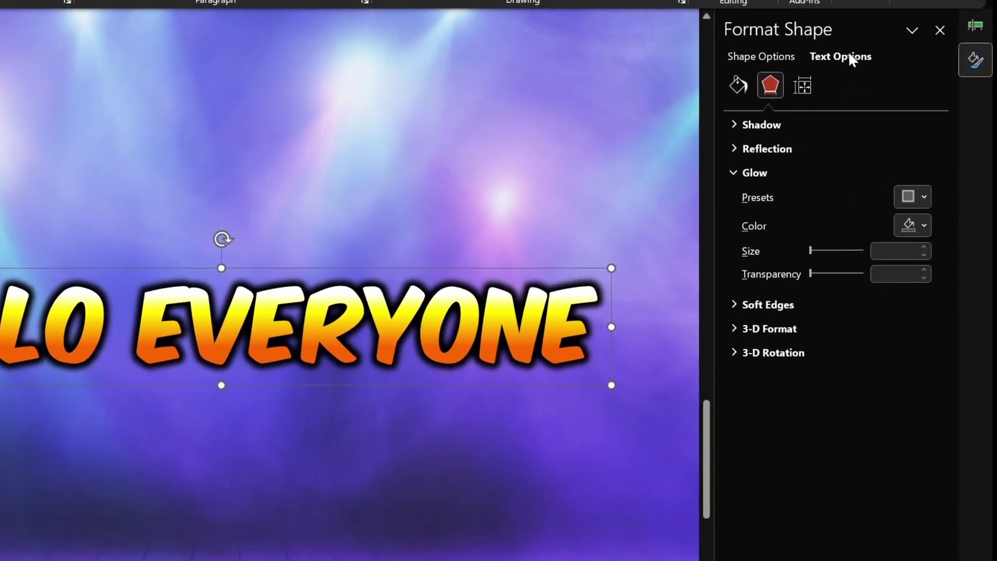
Apply the centred Inner shadow preset to the HELLO EVERYONE text itself.
{"action": "left_click", "coordinate": [893, 137]}
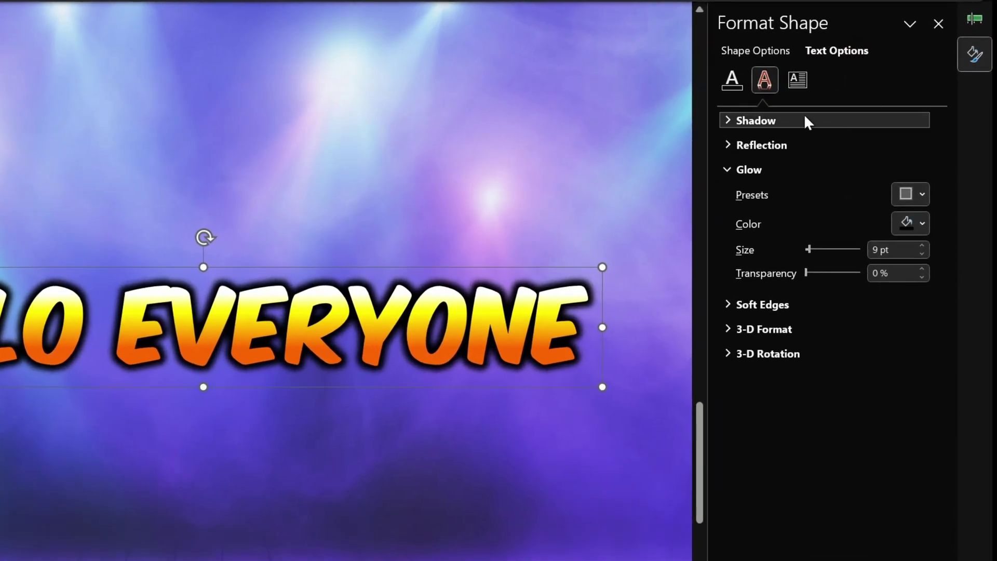
{"action": "left_click", "coordinate": [727, 120]}
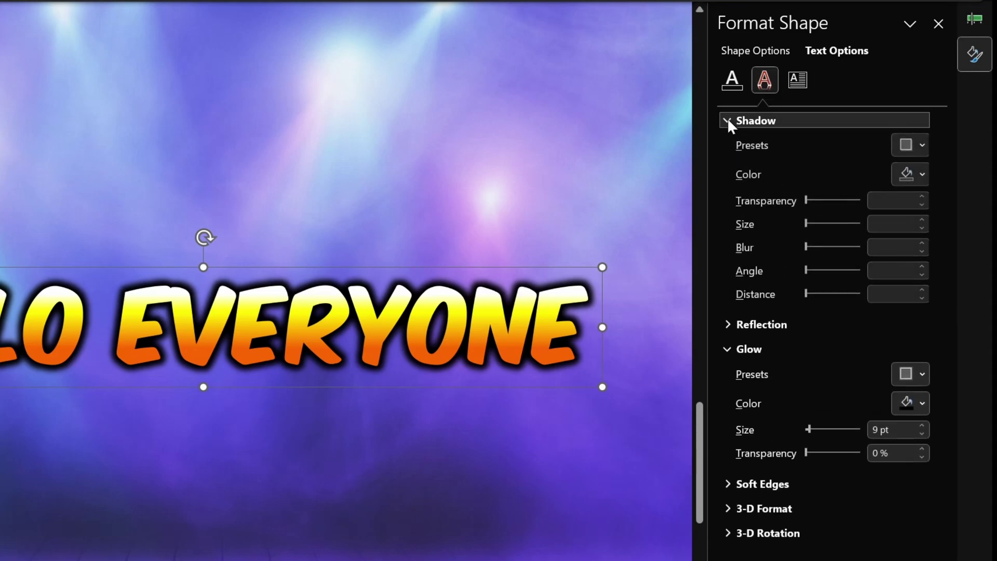
{"action": "left_click", "coordinate": [920, 145]}
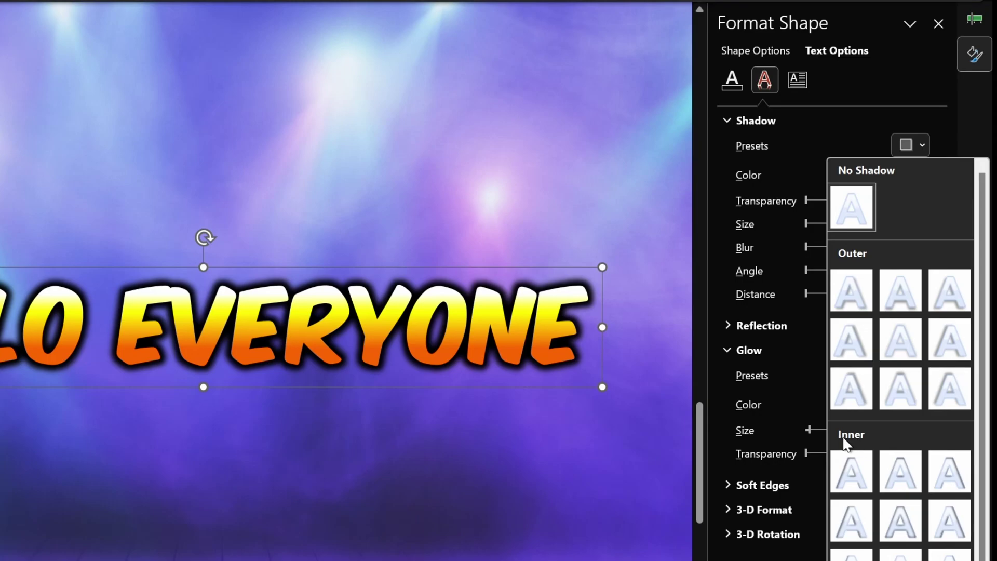
{"action": "left_click", "coordinate": [904, 522]}
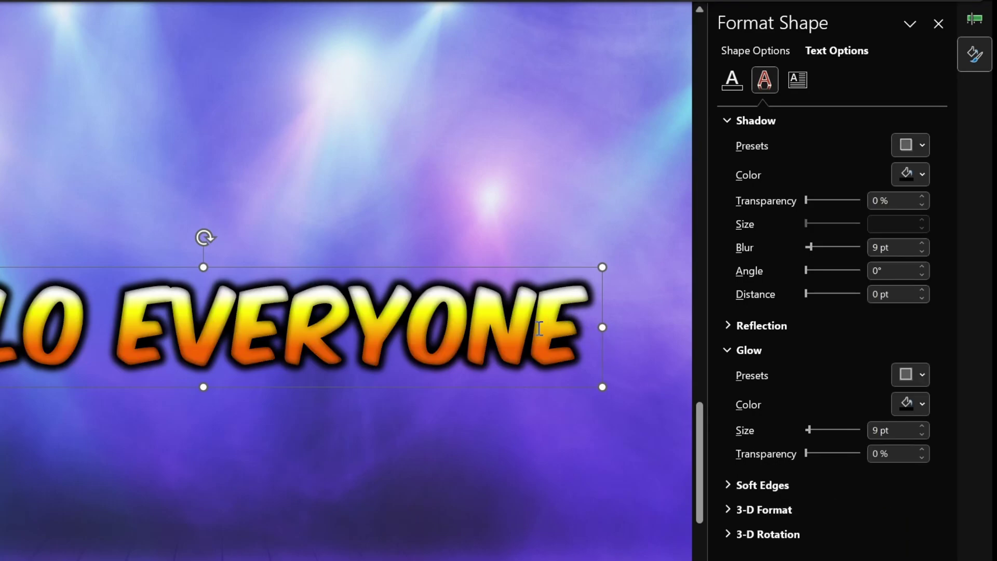
Set the text shadow's colour to the recently used yellow and its blur to 15 pt.
{"action": "left_click", "coordinate": [920, 175]}
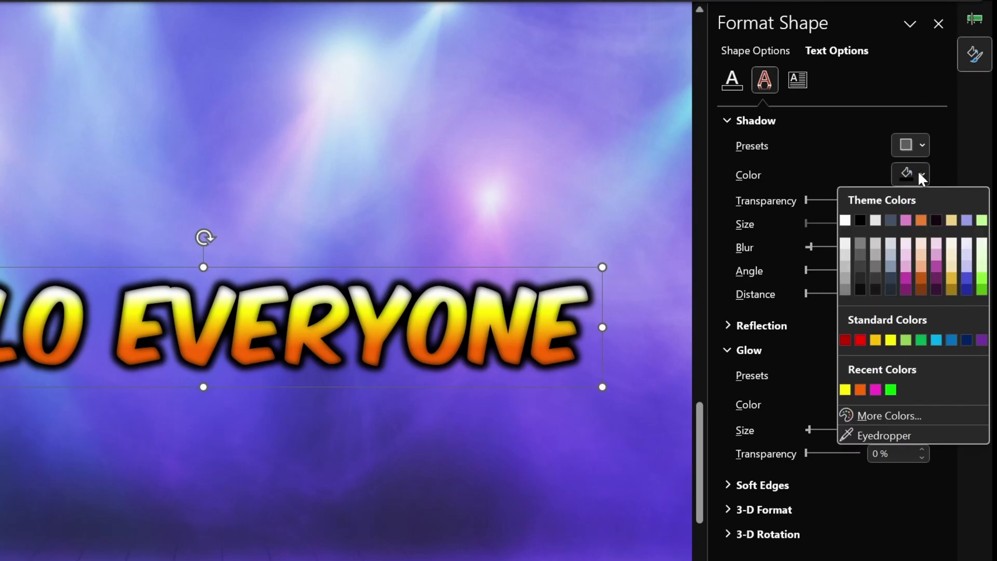
{"action": "left_click", "coordinate": [845, 390]}
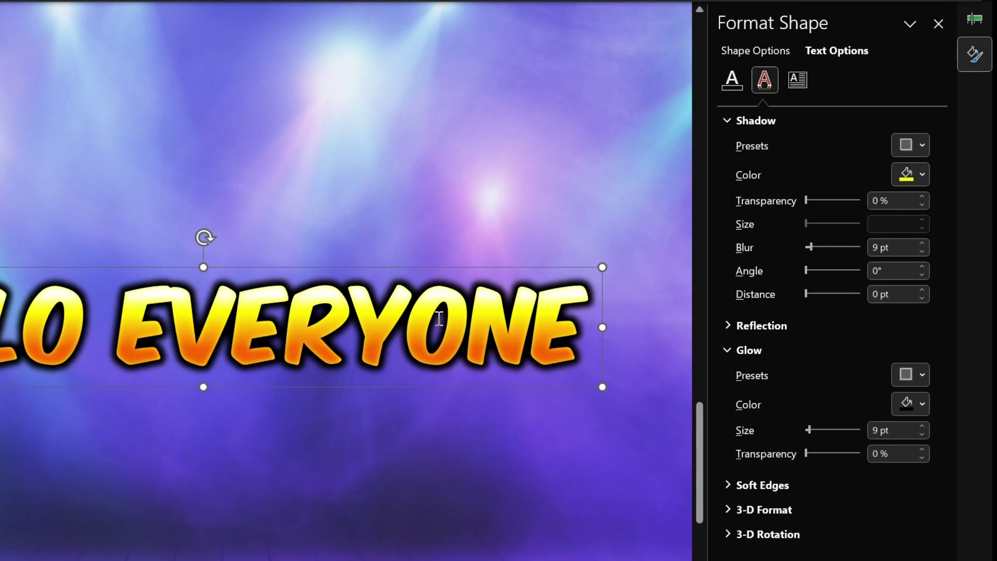
{"action": "left_click", "coordinate": [922, 243]}
{"action": "left_click", "coordinate": [922, 243]}
{"action": "left_click", "coordinate": [921, 243]}
{"action": "left_click", "coordinate": [922, 243]}
{"action": "left_click", "coordinate": [922, 243]}
{"action": "left_click", "coordinate": [922, 243]}
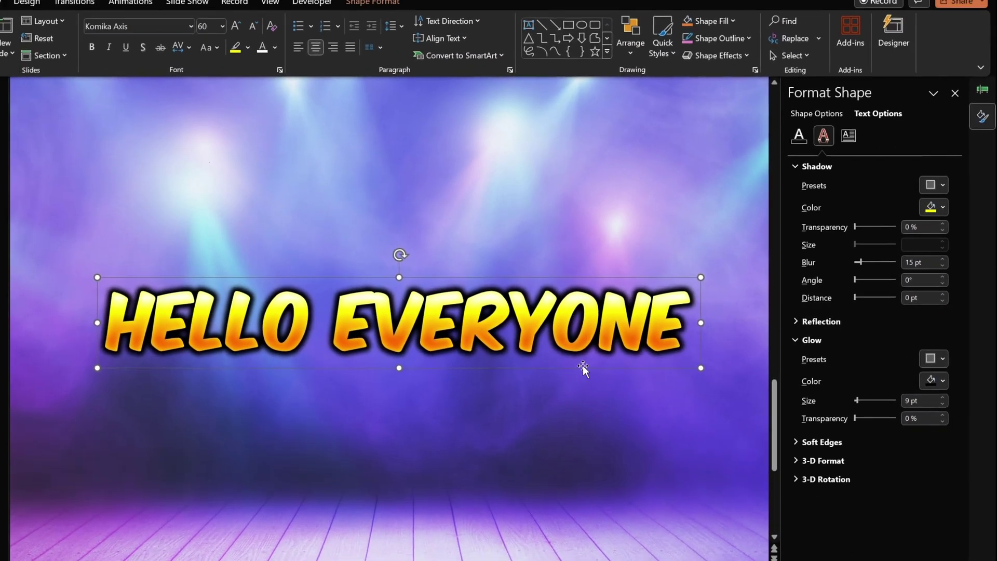
{"action": "left_click", "coordinate": [388, 434]}
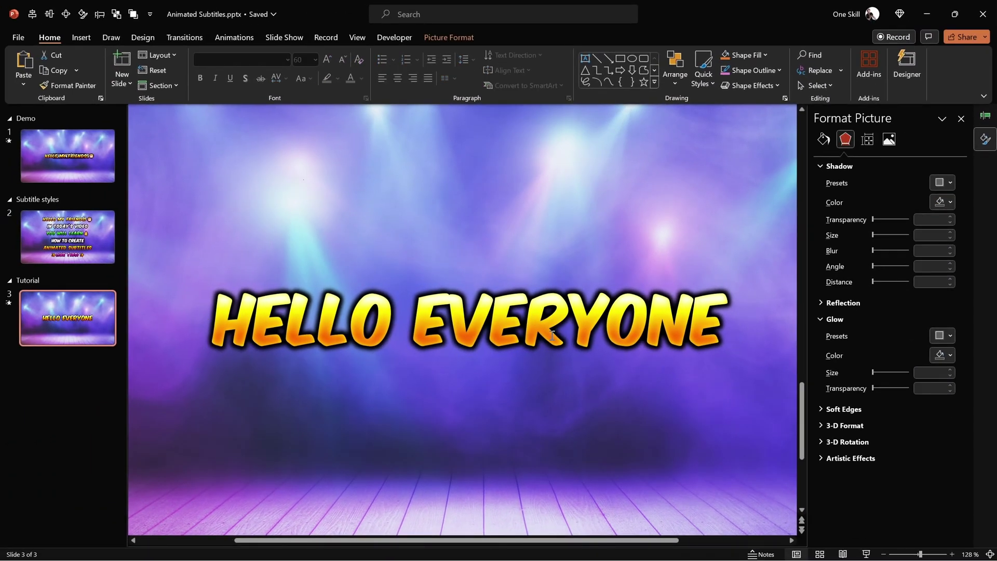
Insert a space and a smiling sunglasses emoji at the end of the HELLO EVERYONE text.
{"action": "left_click", "coordinate": [990, 554]}
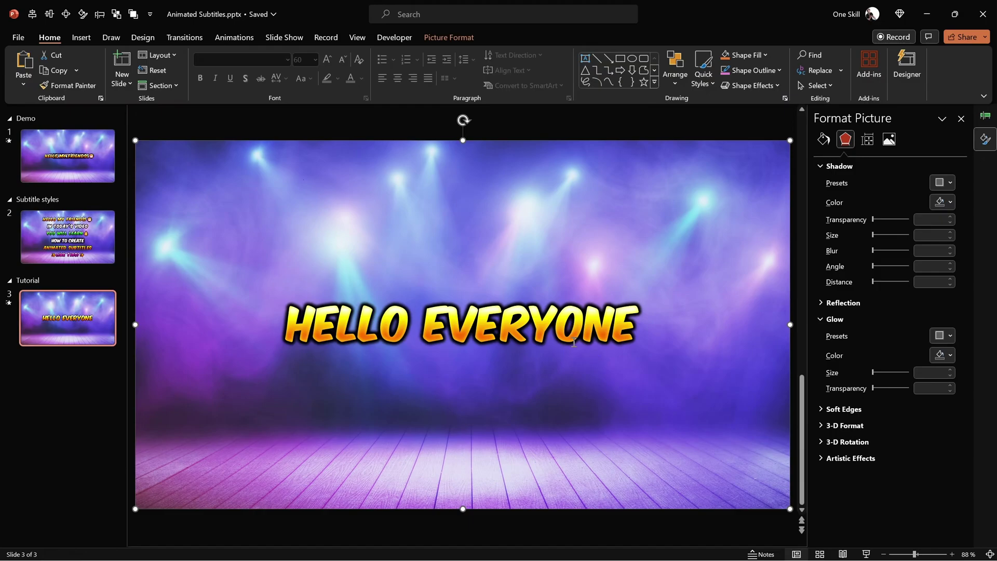
{"action": "left_click", "coordinate": [640, 321]}
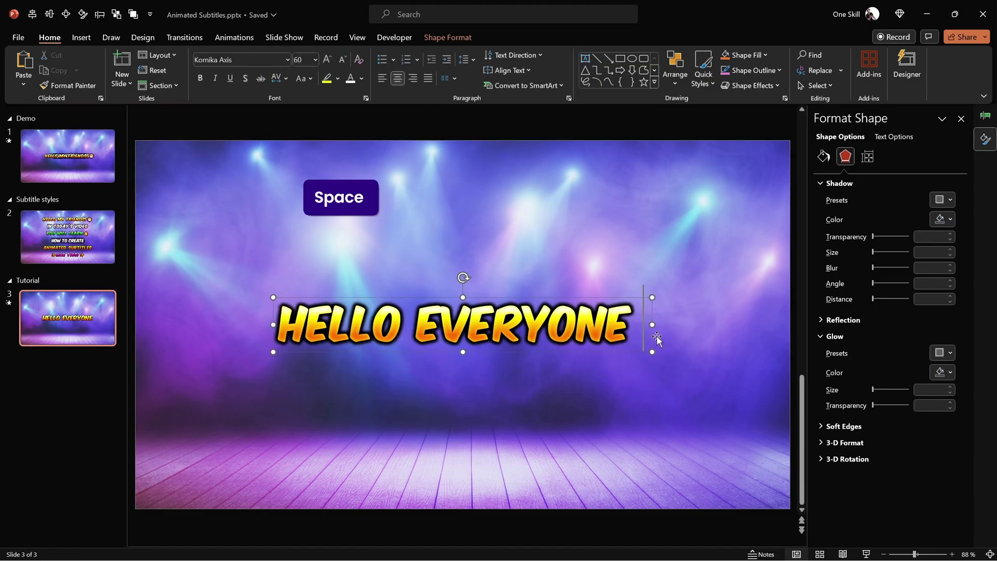
{"action": "key", "text": "super+period"}
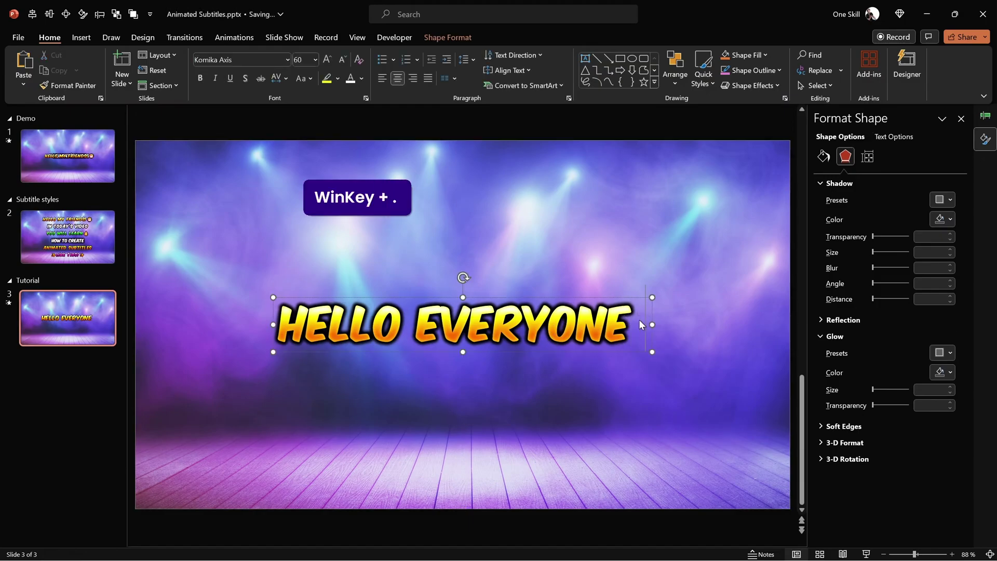
{"action": "left_click", "coordinate": [670, 185]}
{"action": "left_click", "coordinate": [642, 326]}
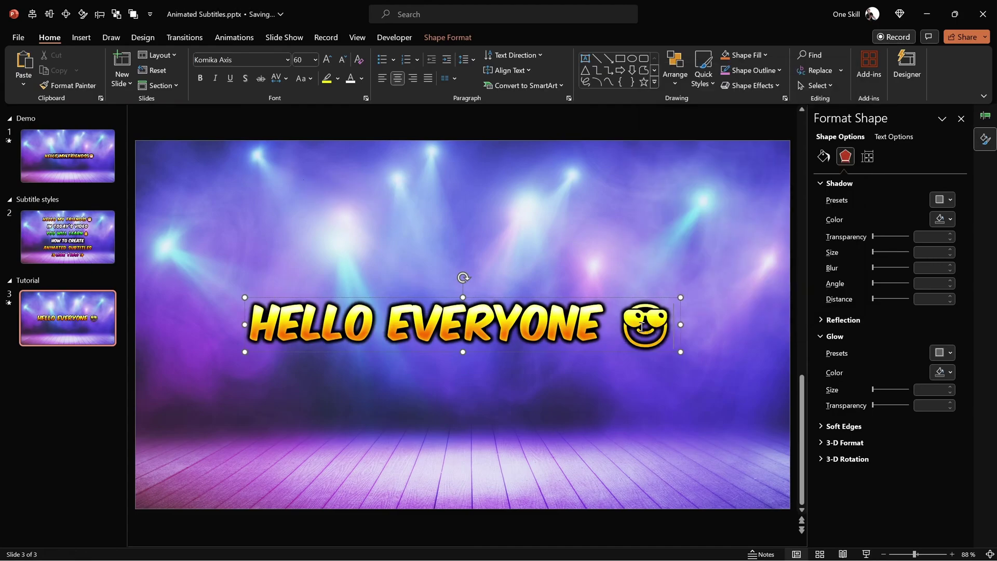
Change the sunglasses emoji's text fill to Solid fill.
{"action": "left_click_drag", "start_coordinate": [668, 323], "coordinate": [629, 327]}
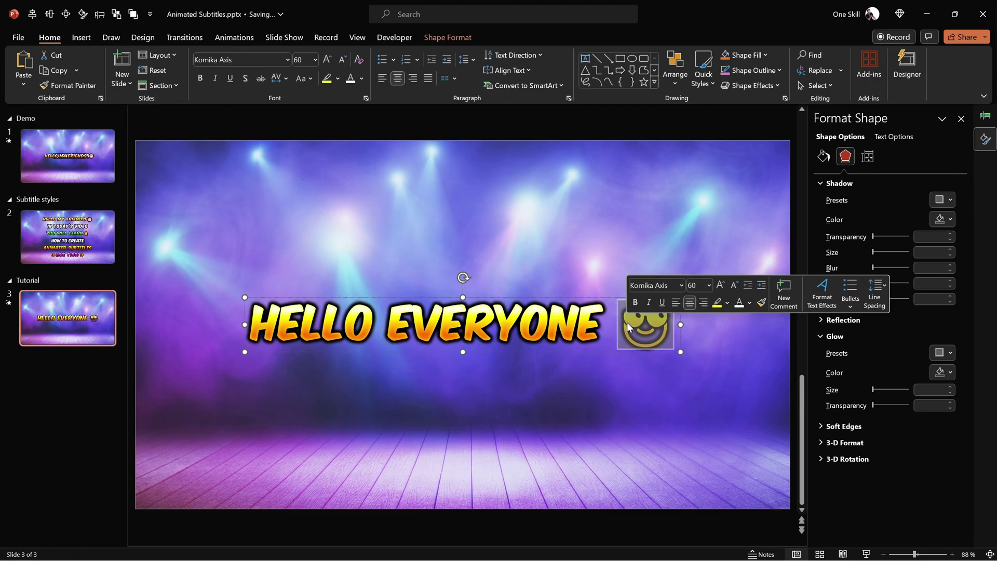
{"action": "left_click", "coordinate": [888, 137]}
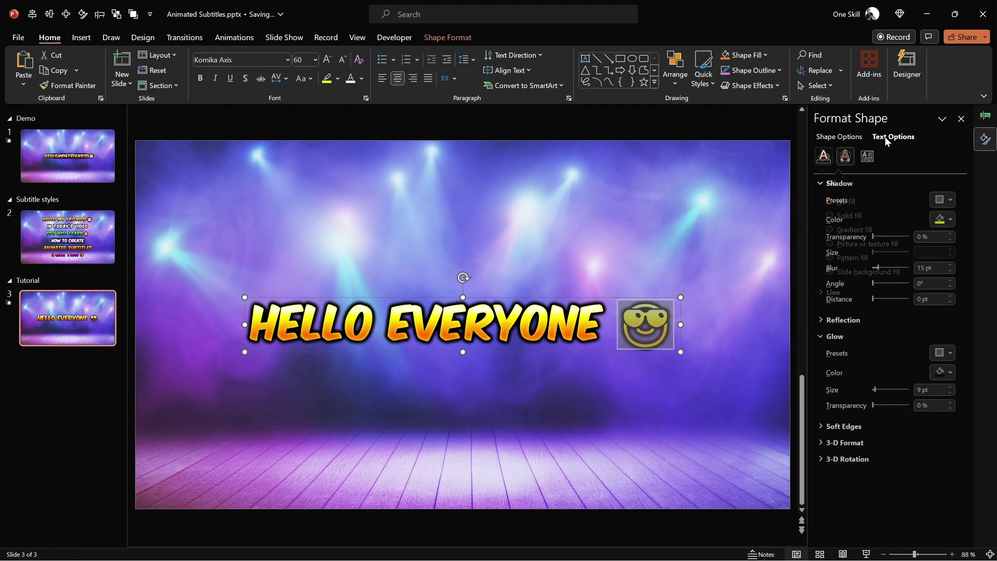
{"action": "left_click", "coordinate": [823, 155]}
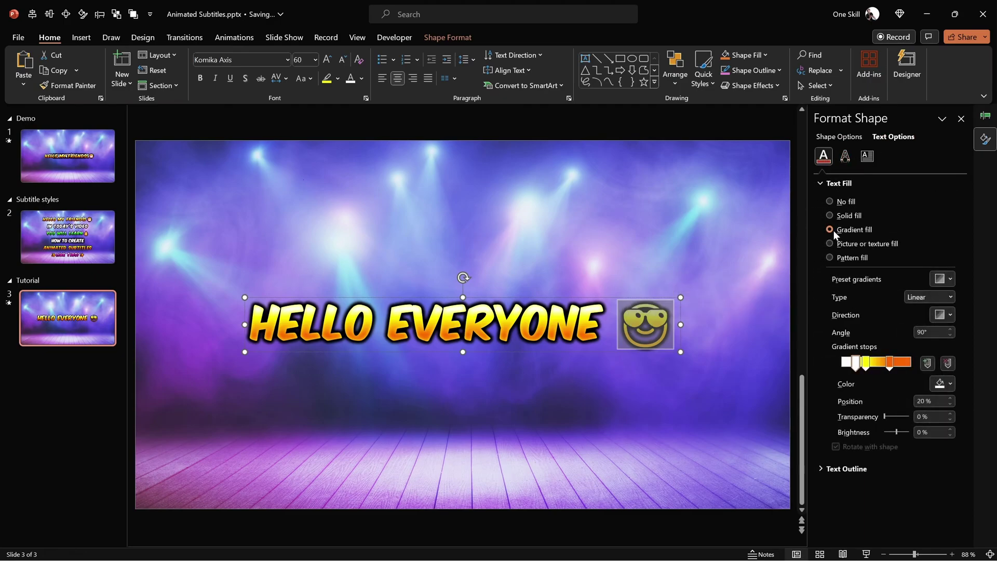
{"action": "left_click", "coordinate": [829, 215]}
{"action": "left_click", "coordinate": [712, 297]}
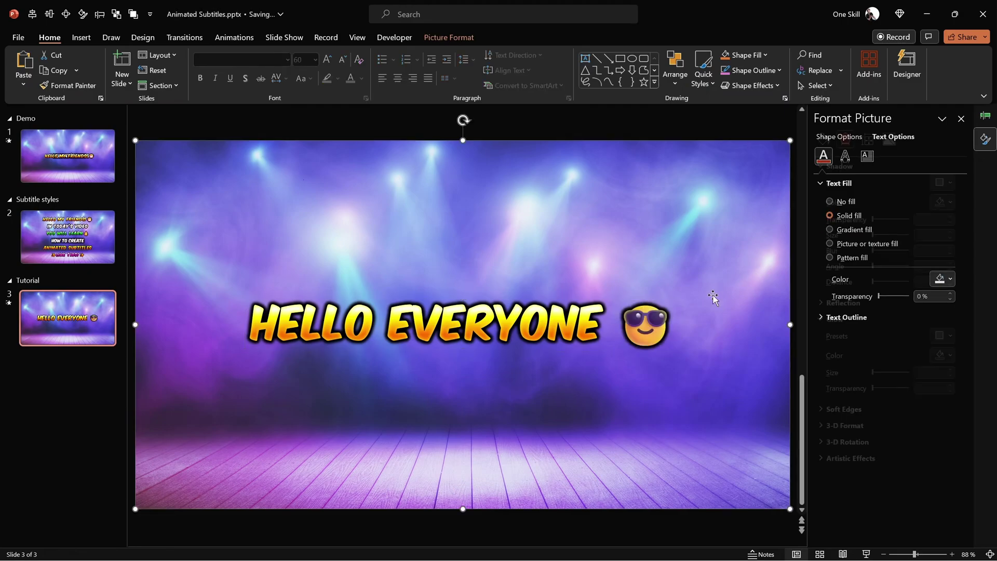
Delete the space between EVERYONE and the sunglasses emoji.
{"action": "left_click", "coordinate": [623, 318]}
{"action": "key", "text": "BackSpace"}
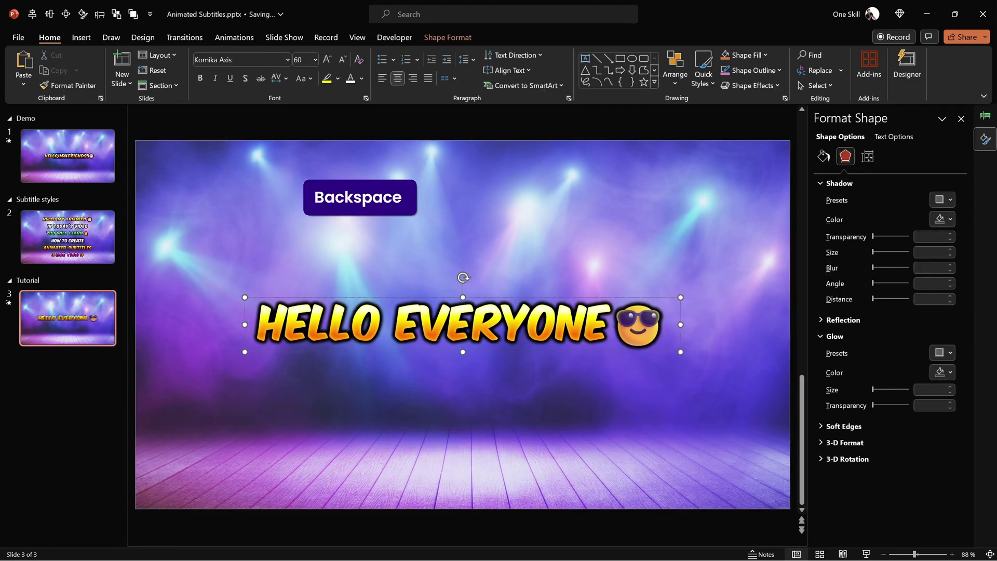
{"action": "left_click", "coordinate": [571, 390]}
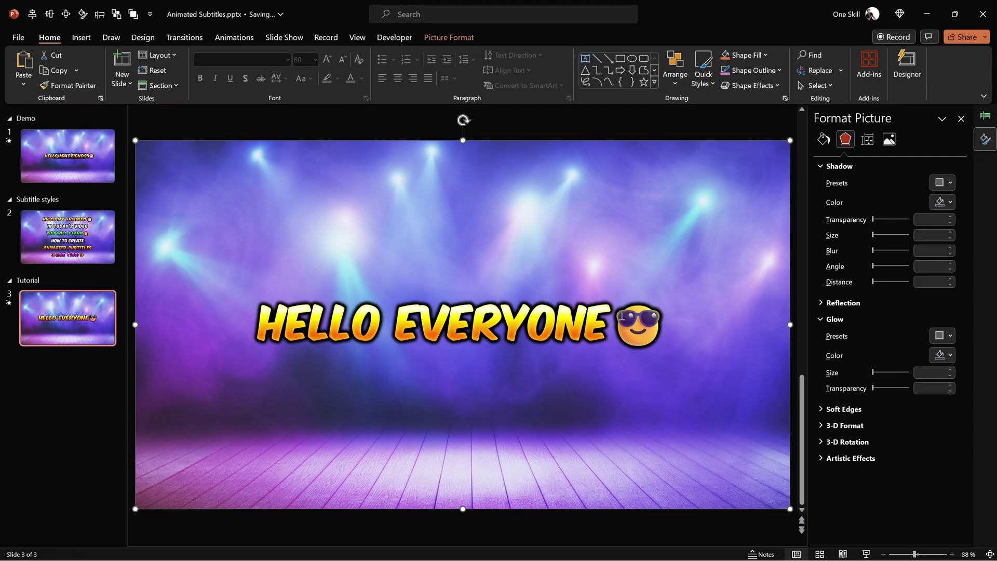
Try moving the background picture on the slide and undo the move.
{"action": "left_click", "coordinate": [511, 131]}
{"action": "left_click", "coordinate": [516, 320]}
{"action": "left_click", "coordinate": [516, 264]}
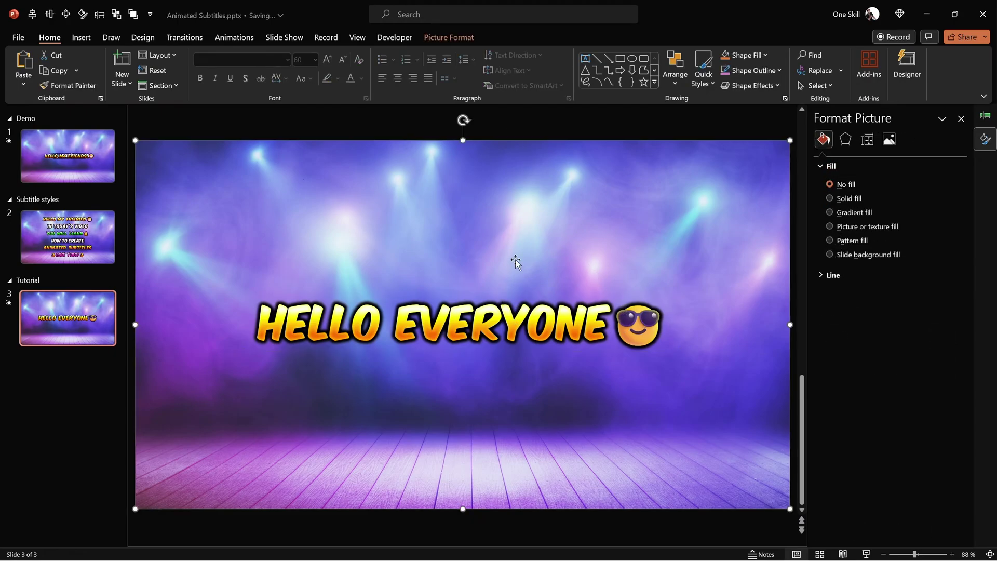
{"action": "left_click_drag", "start_coordinate": [513, 199], "coordinate": [503, 216]}
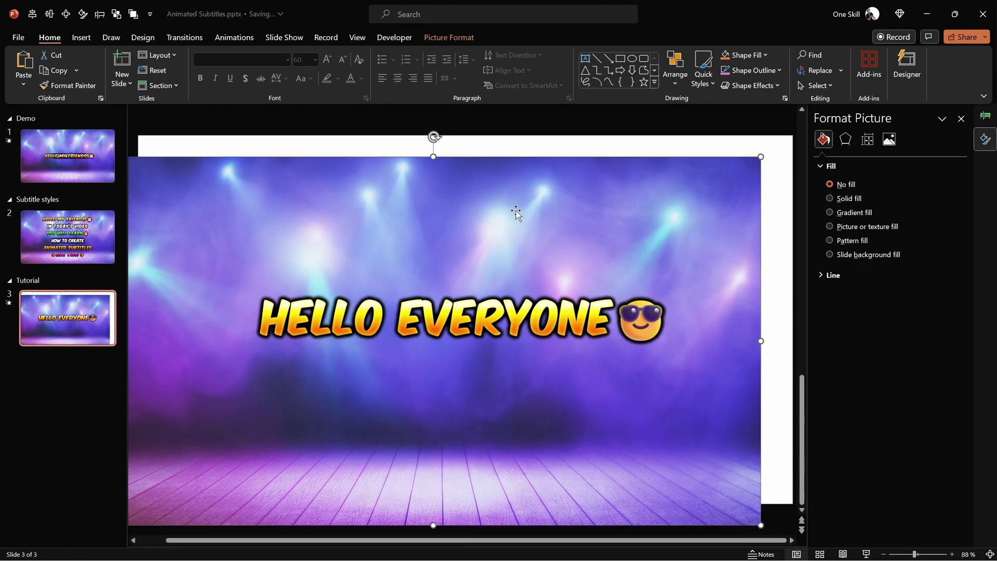
{"action": "key", "text": "ctrl+z"}
{"action": "left_click", "coordinate": [533, 317]}
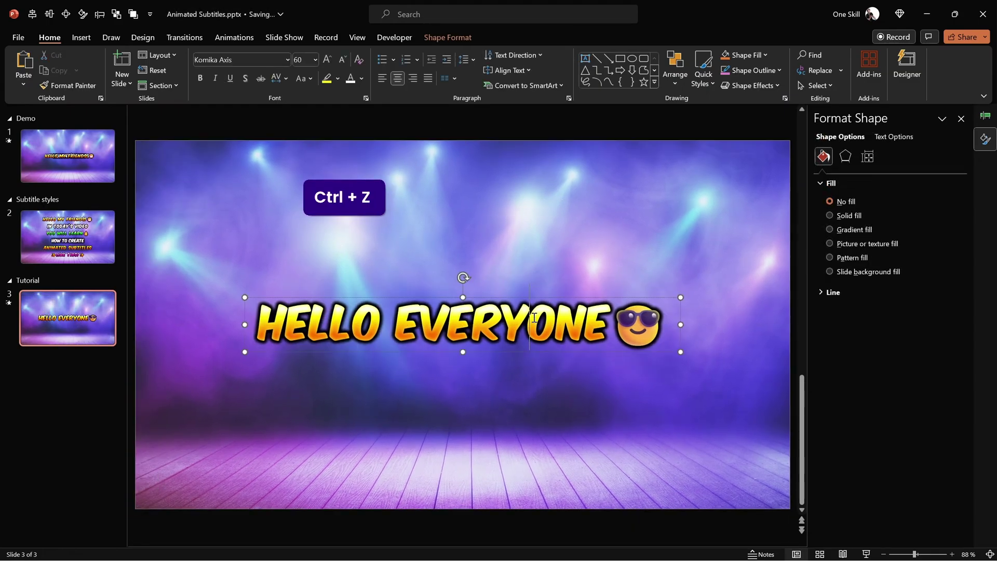
Cut the stage background picture from slide 3 and paste it onto the slide's blank layout in the Slide Master.
{"action": "left_click", "coordinate": [546, 222]}
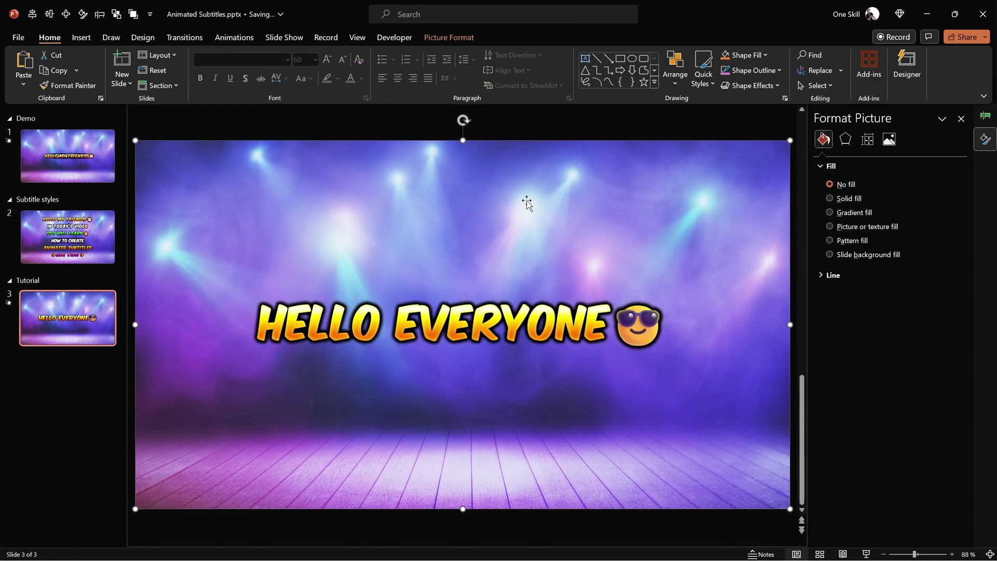
{"action": "key", "text": "ctrl+x"}
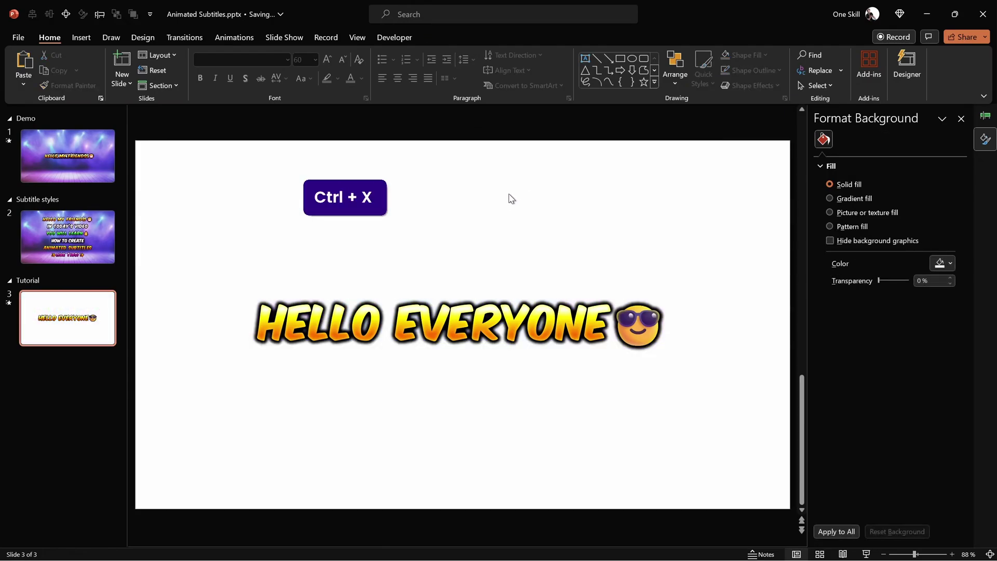
{"action": "left_click", "coordinate": [358, 38]}
{"action": "left_click", "coordinate": [163, 65]}
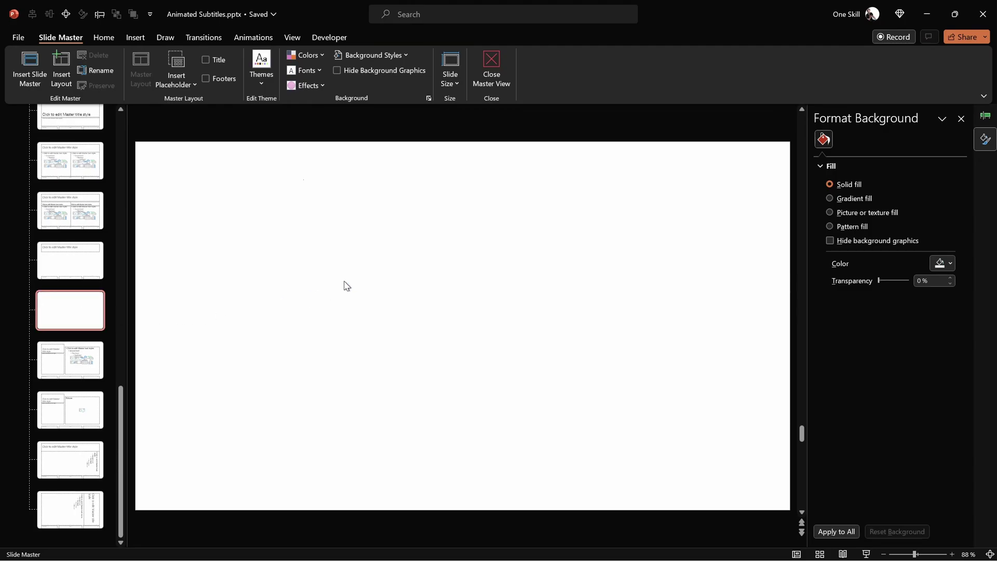
{"action": "key", "text": "ctrl+v"}
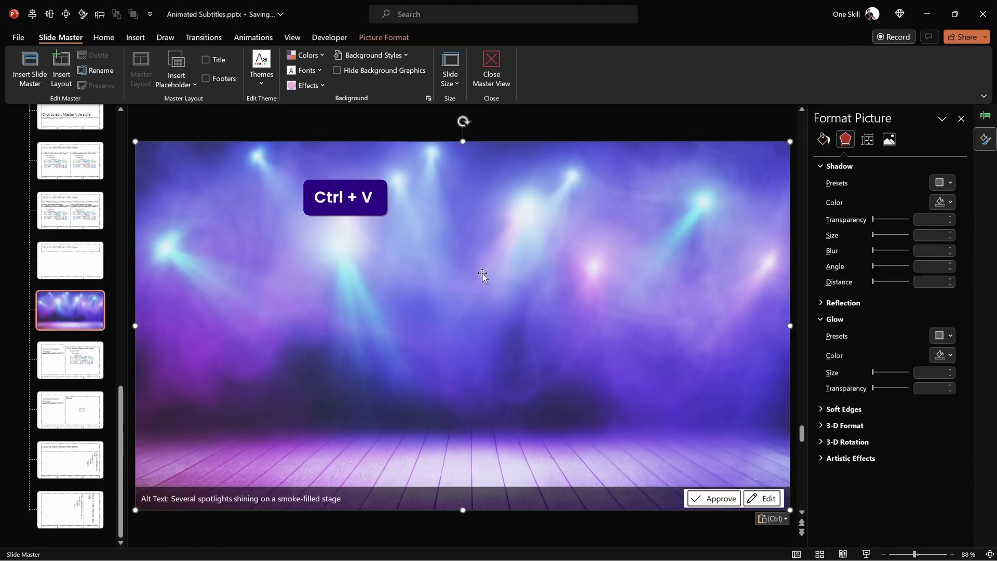
Show the Animation Pane for the layout's background picture and close Slide Master view.
{"action": "left_click", "coordinate": [985, 115]}
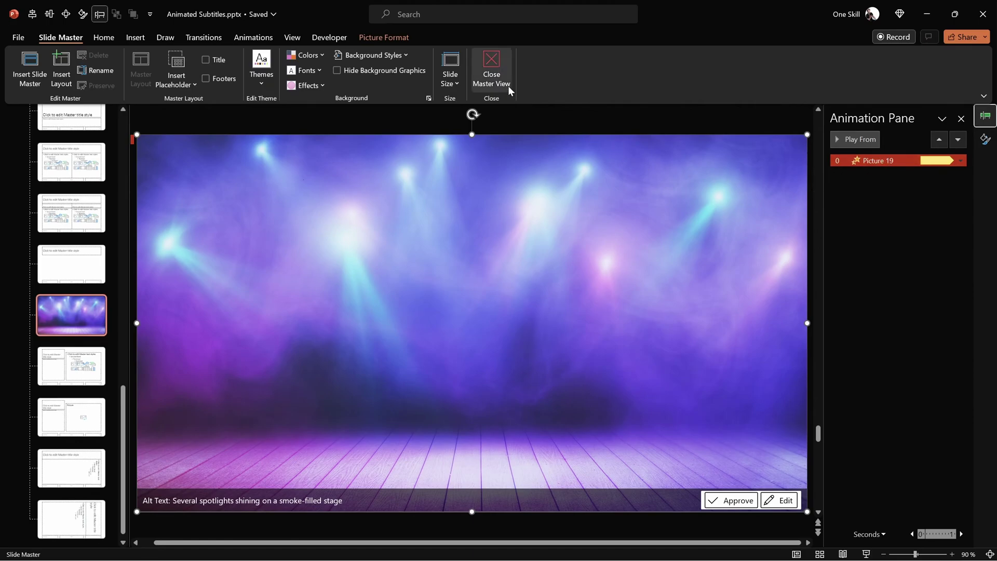
{"action": "left_click", "coordinate": [492, 65]}
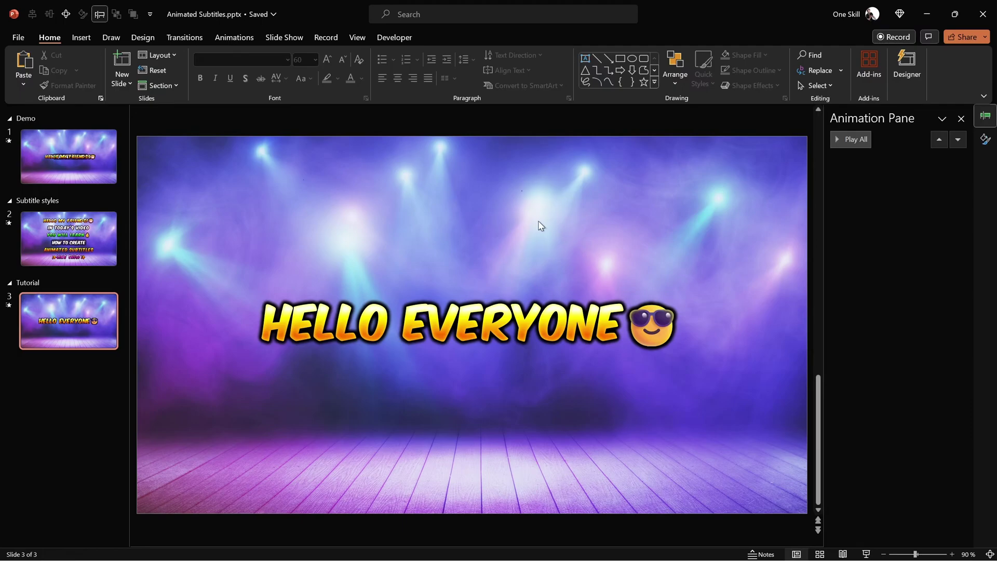
Try moving the HELLO EVERYONE text box up on the slide and undo the move.
{"action": "left_click", "coordinate": [563, 307]}
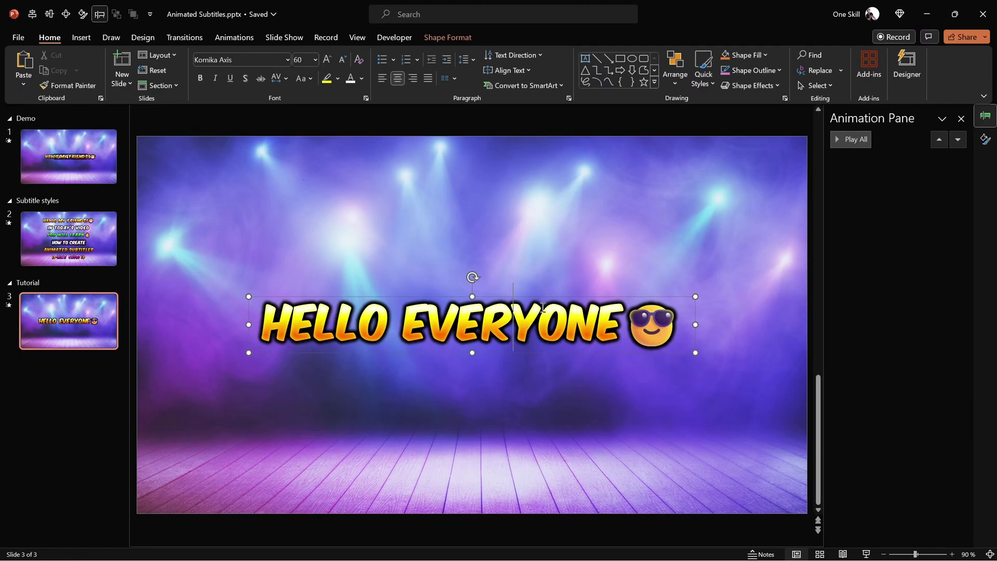
{"action": "left_click_drag", "start_coordinate": [539, 295], "coordinate": [517, 250]}
{"action": "key", "text": "ctrl+z"}
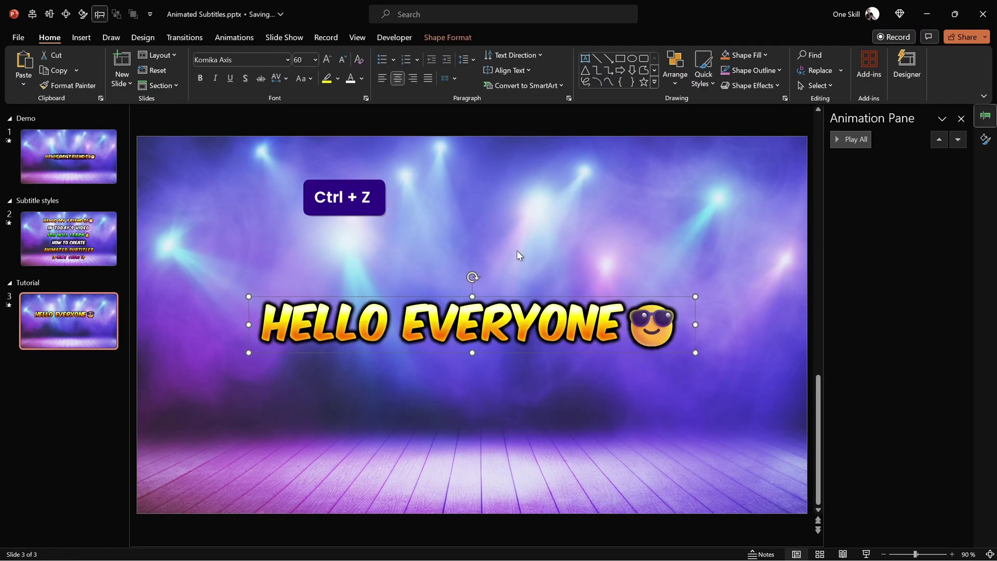
{"action": "left_click", "coordinate": [515, 221]}
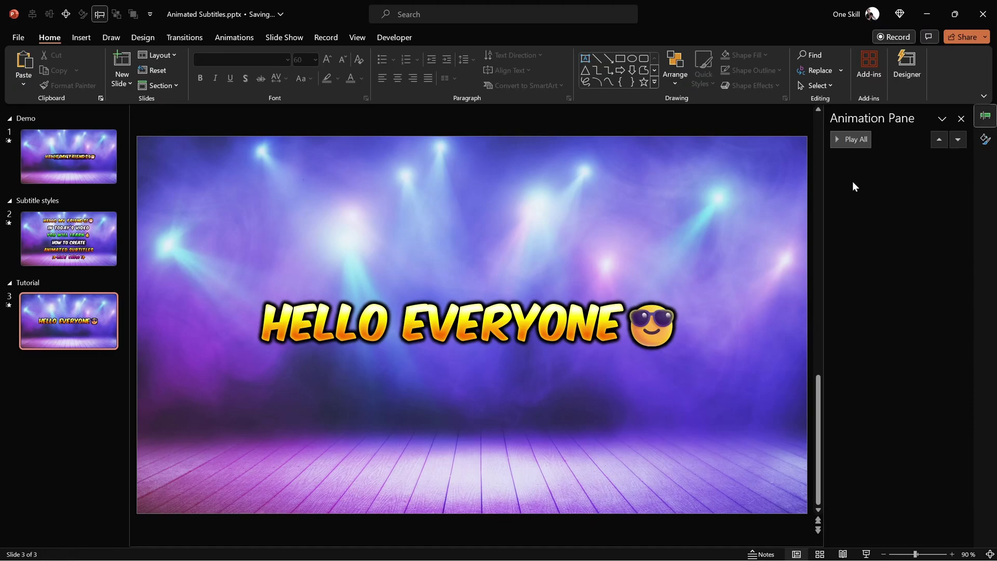
Check the background picture's animation on the slide layout in the Slide Master and preview slide 3 as a slide show.
{"action": "left_click", "coordinate": [358, 38]}
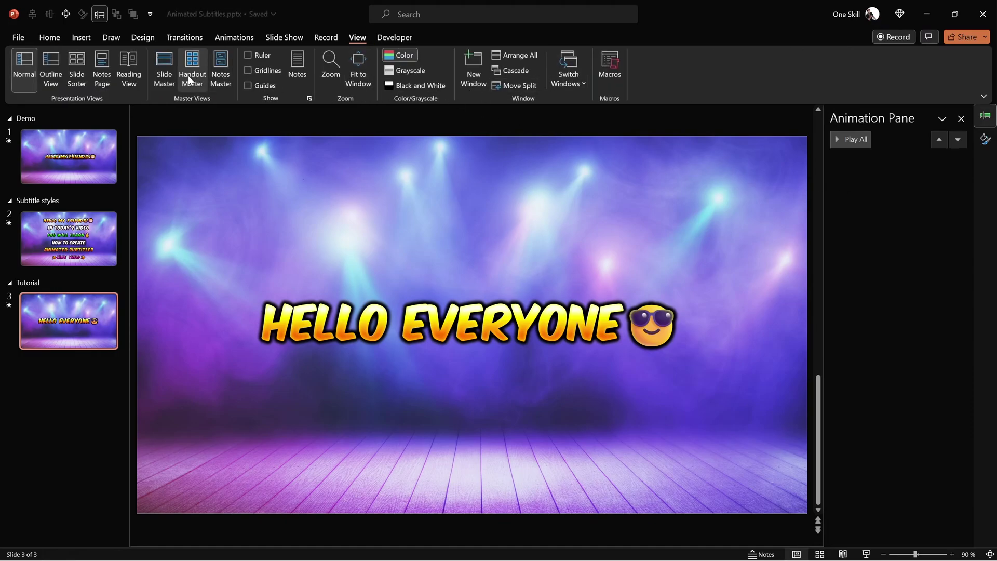
{"action": "left_click", "coordinate": [169, 73]}
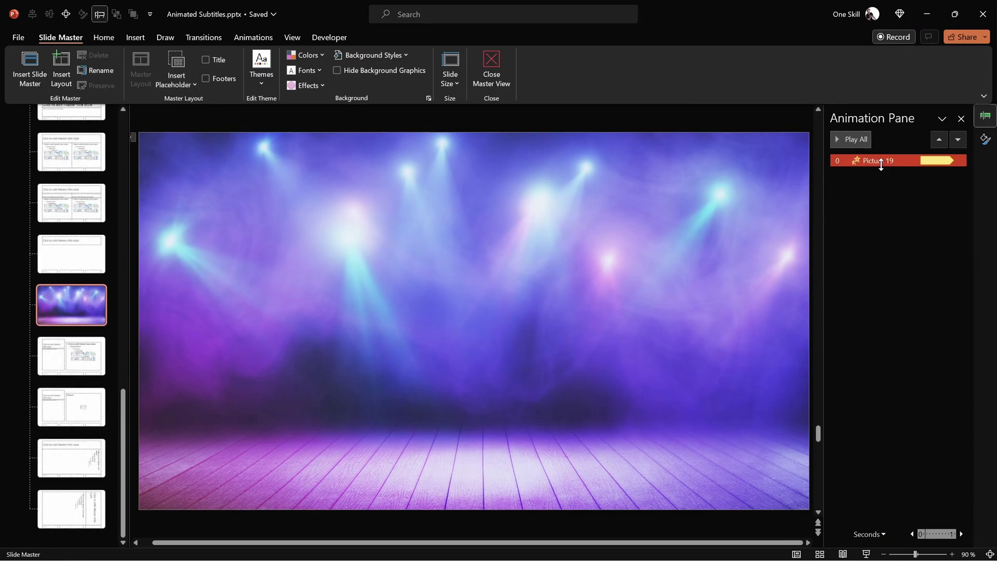
{"action": "left_click", "coordinate": [493, 73]}
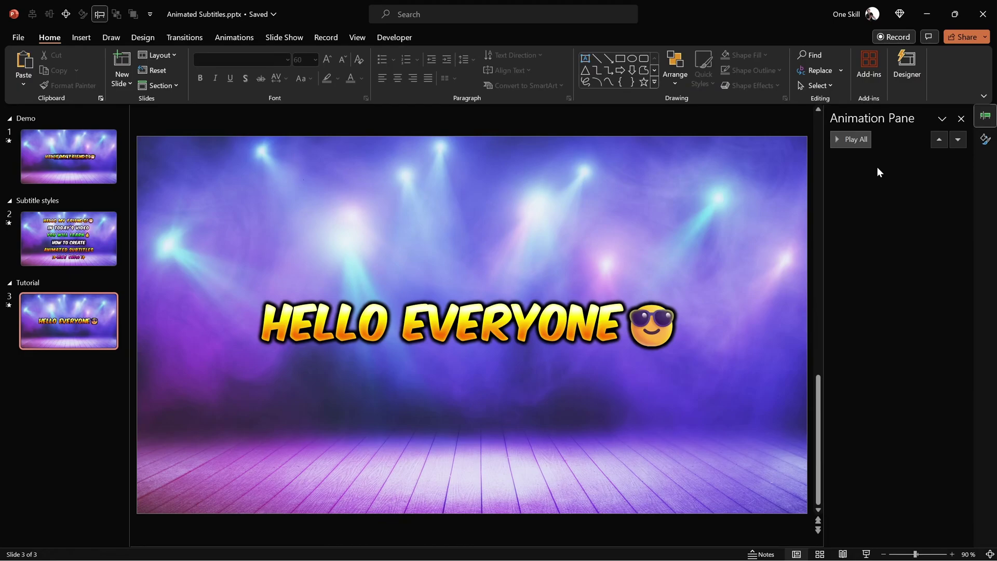
{"action": "left_click", "coordinate": [867, 552]}
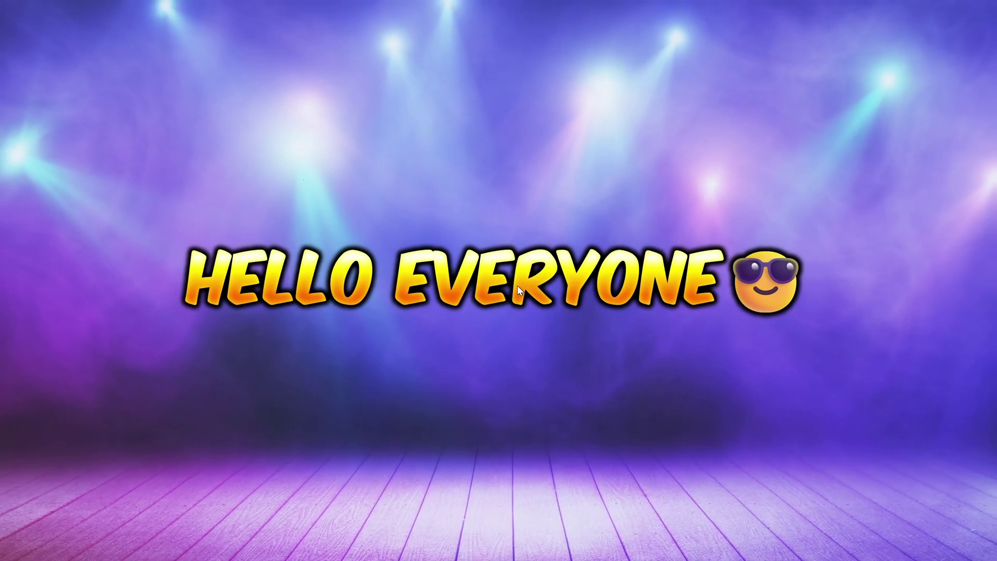
{"action": "key", "text": "Escape"}
Add a Basic Zoom entrance animation to the HELLO EVERYONE text box.
{"action": "left_click", "coordinate": [525, 300]}
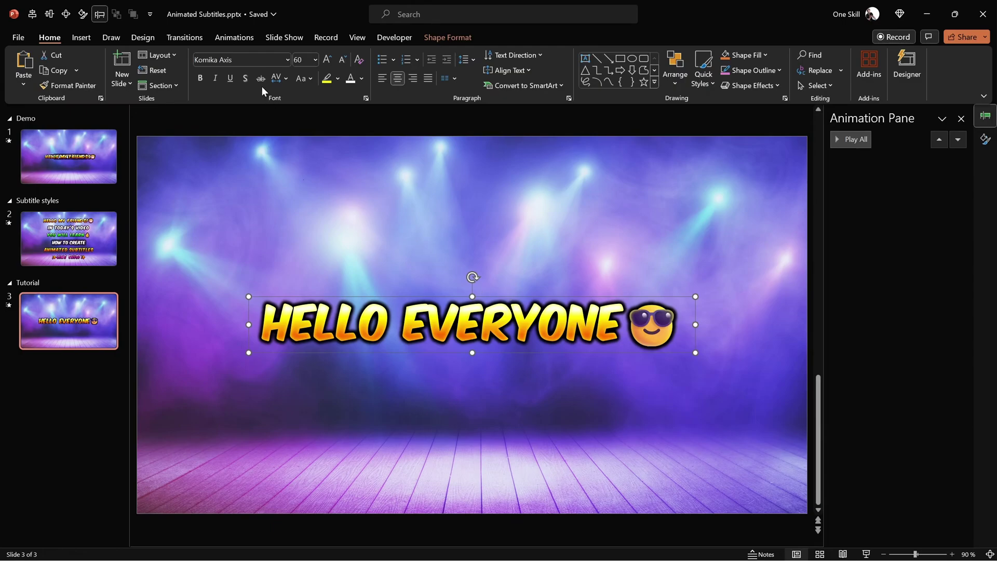
{"action": "left_click", "coordinate": [234, 38]}
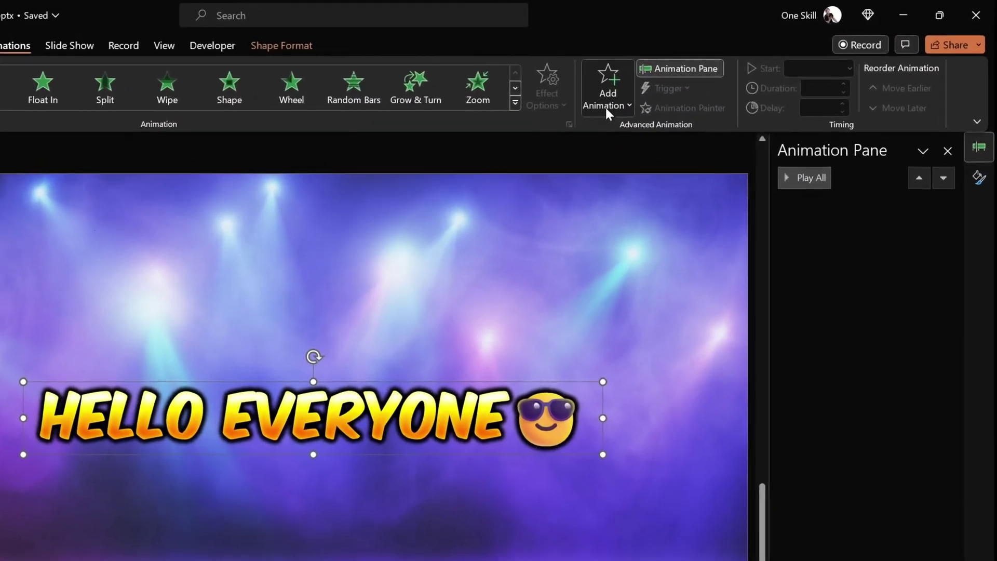
{"action": "left_click", "coordinate": [607, 109]}
{"action": "scroll", "coordinate": [877, 384], "scroll_direction": "down", "scroll_amount": 3}
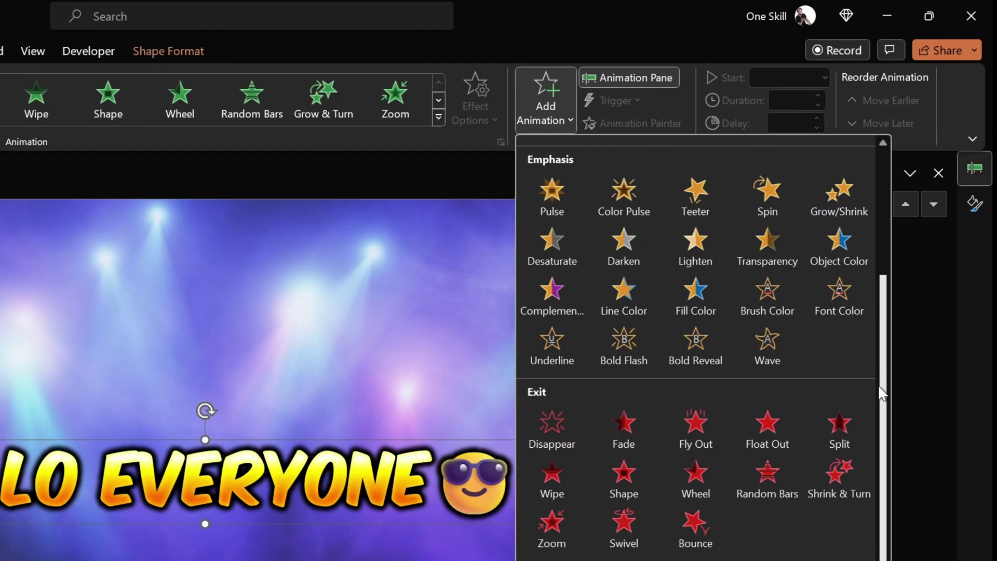
{"action": "left_click", "coordinate": [595, 431]}
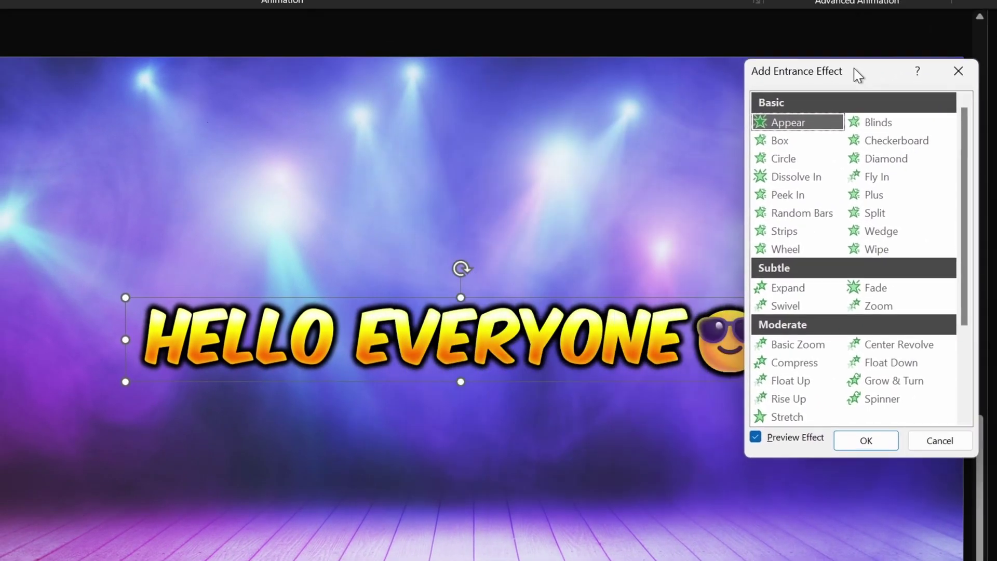
{"action": "left_click_drag", "start_coordinate": [857, 73], "coordinate": [858, 69]}
{"action": "left_click", "coordinate": [867, 284]}
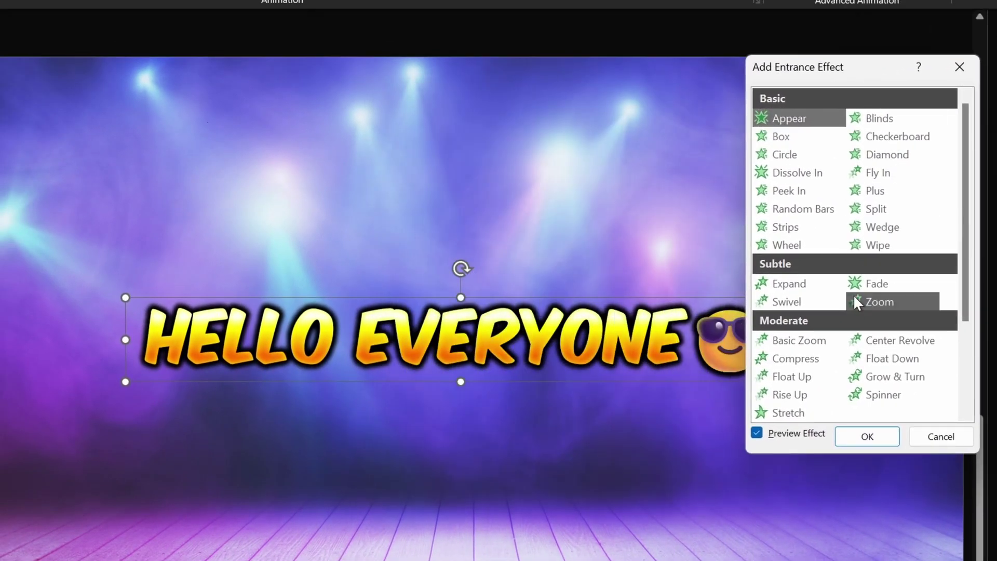
{"action": "left_click", "coordinate": [810, 343]}
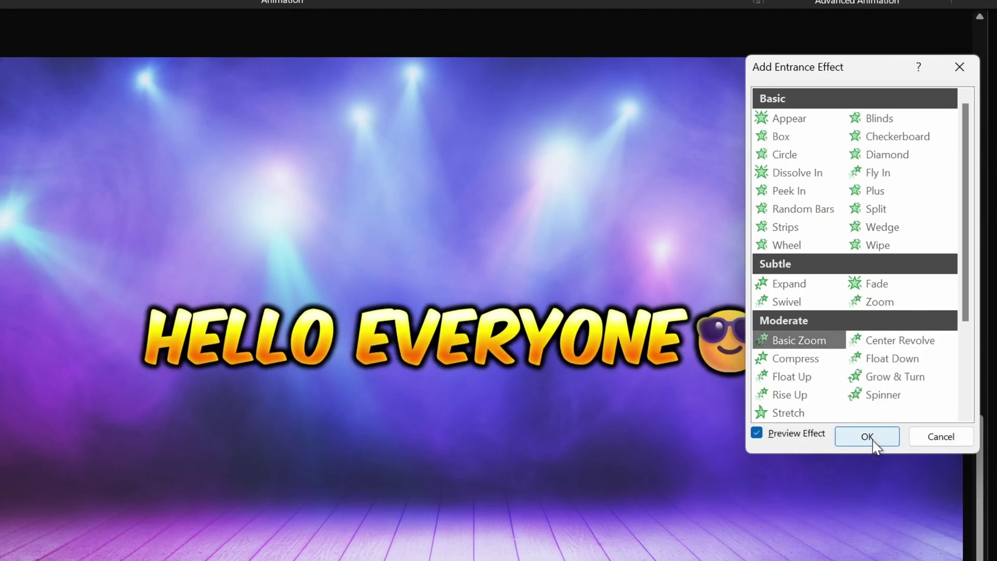
{"action": "left_click", "coordinate": [867, 436]}
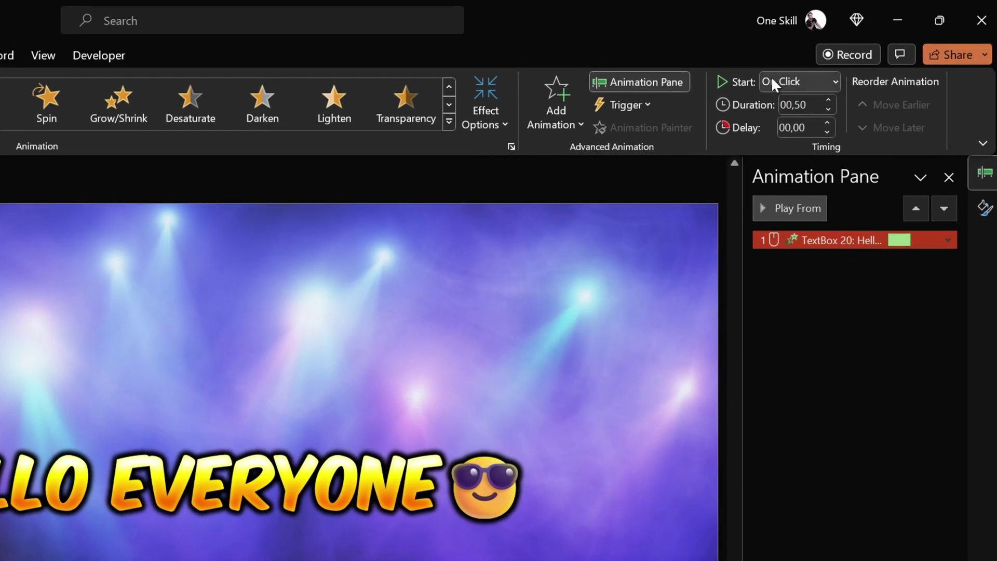
Set the Basic Zoom animation's duration to 0.20 seconds and preview it.
{"action": "left_click", "coordinate": [813, 106]}
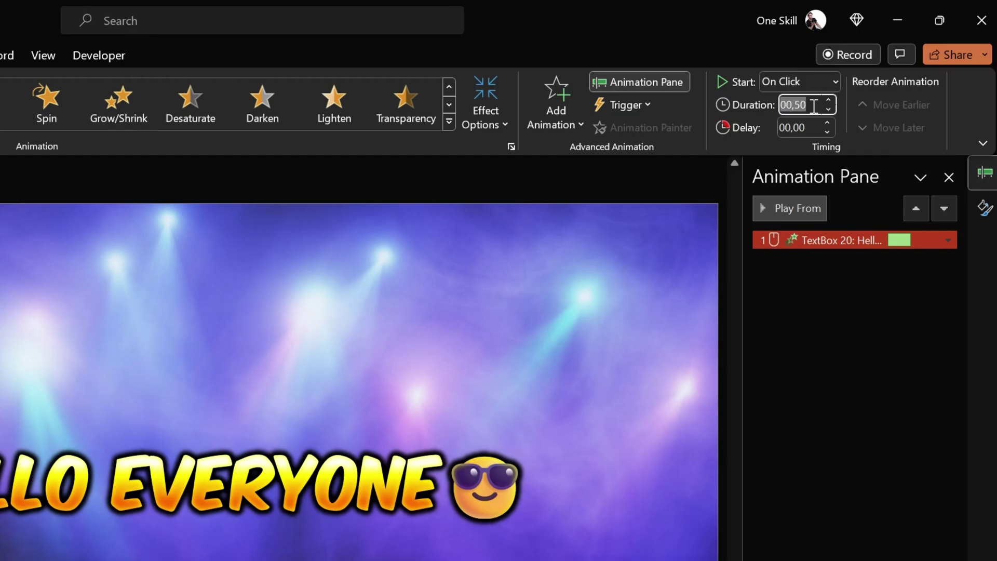
{"action": "type", "text": "0,2"}
{"action": "key", "text": "Return"}
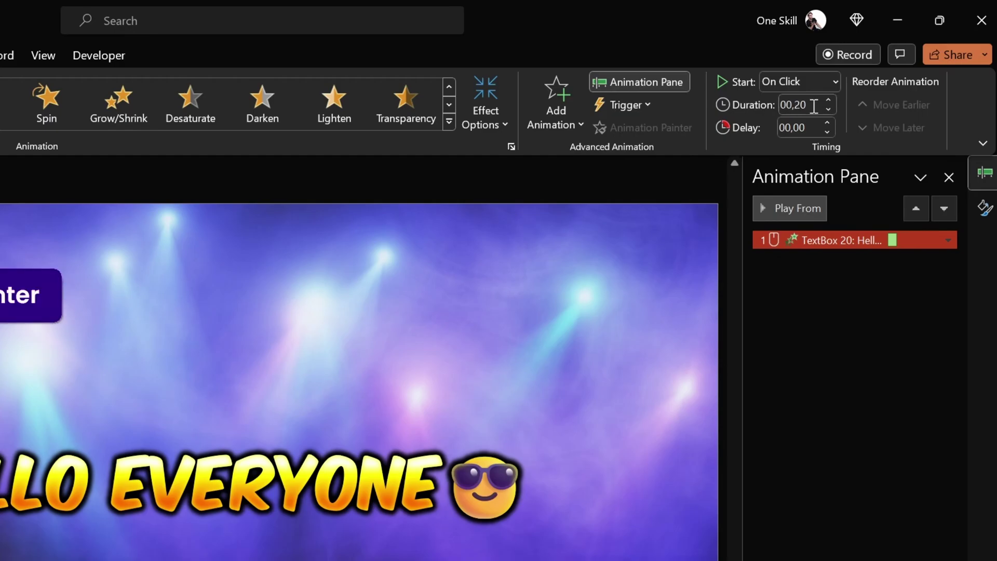
{"action": "left_click", "coordinate": [794, 207]}
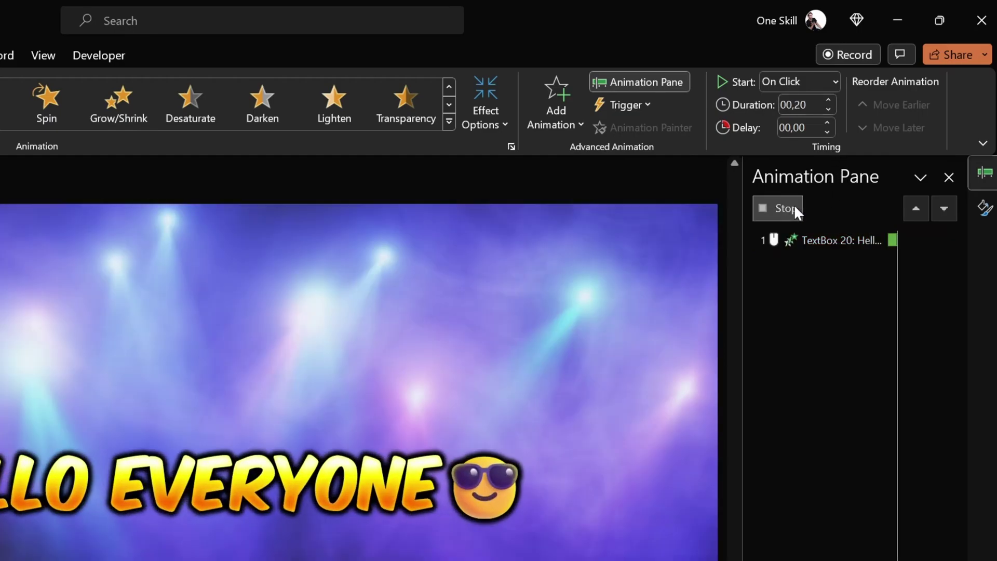
{"action": "left_click", "coordinate": [794, 207]}
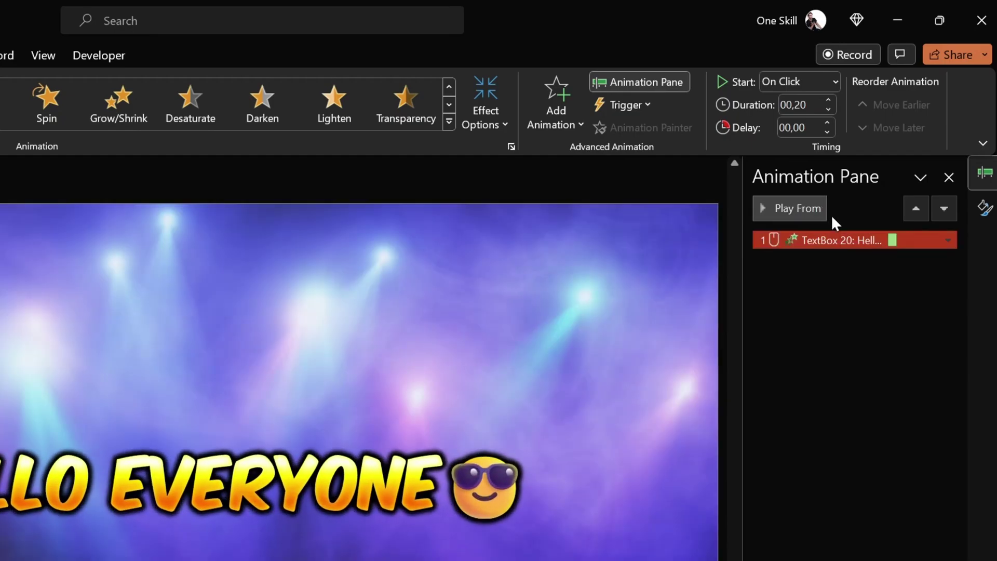
Set the Basic Zoom effect to animate text by letter with a 10% delay between letters and preview it.
{"action": "double_click", "coordinate": [827, 241]}
{"action": "left_click_drag", "start_coordinate": [675, 421], "coordinate": [641, 188]}
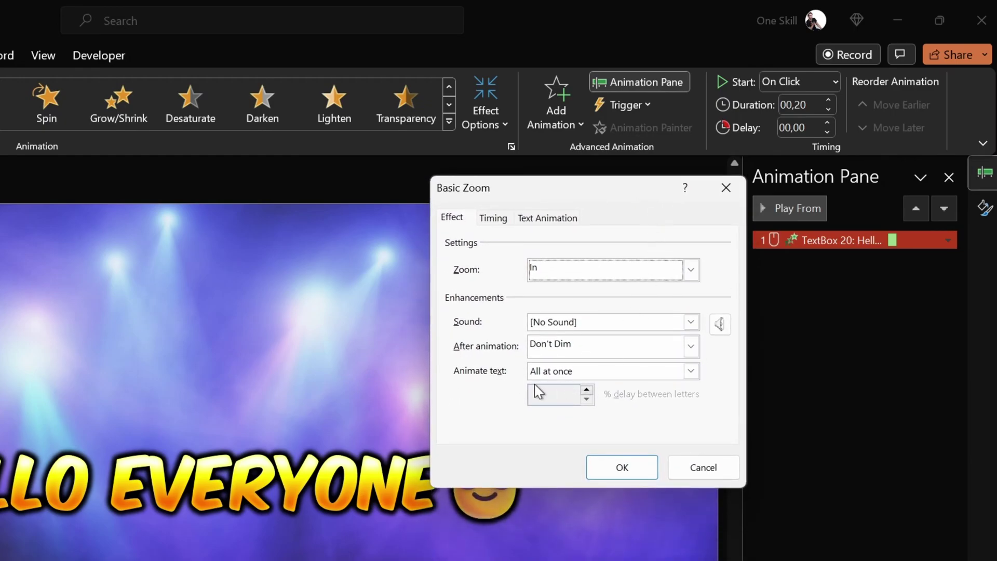
{"action": "left_click", "coordinate": [690, 371]}
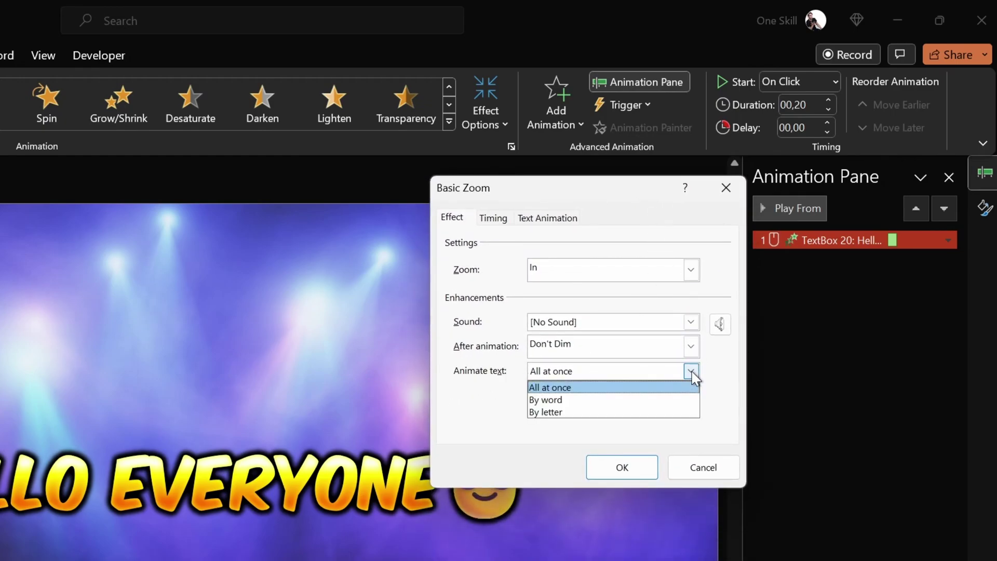
{"action": "left_click", "coordinate": [631, 412]}
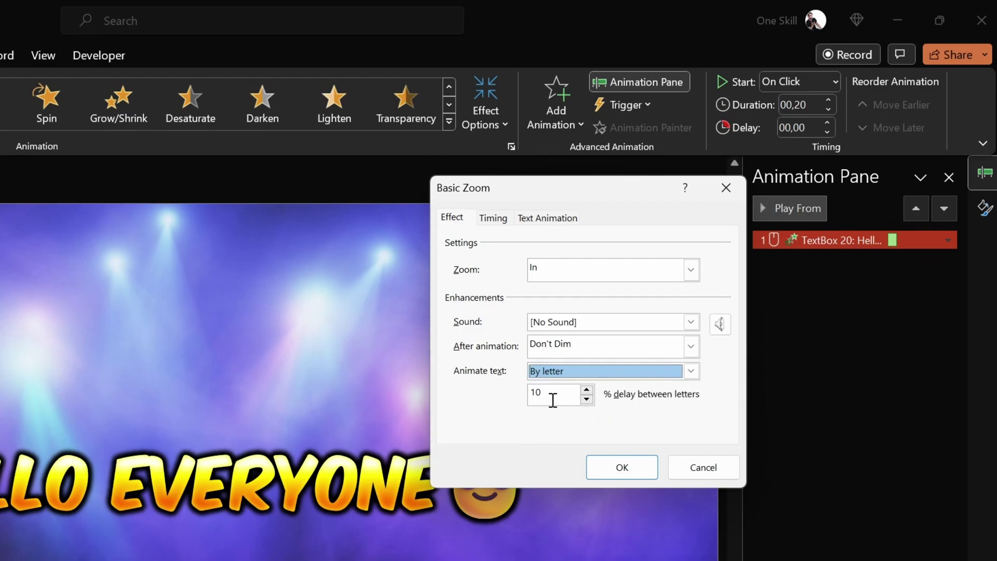
{"action": "left_click", "coordinate": [627, 466]}
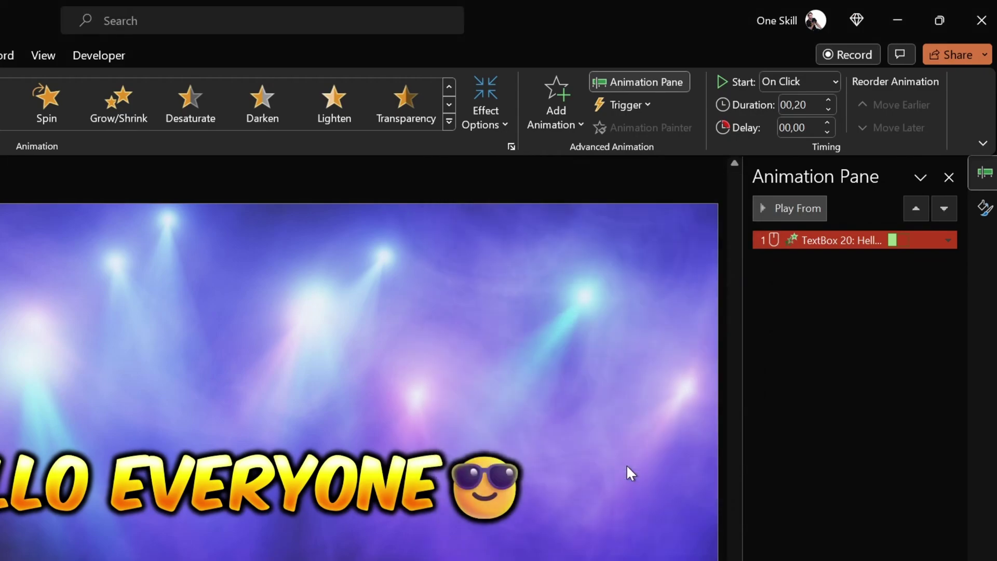
{"action": "left_click", "coordinate": [793, 207]}
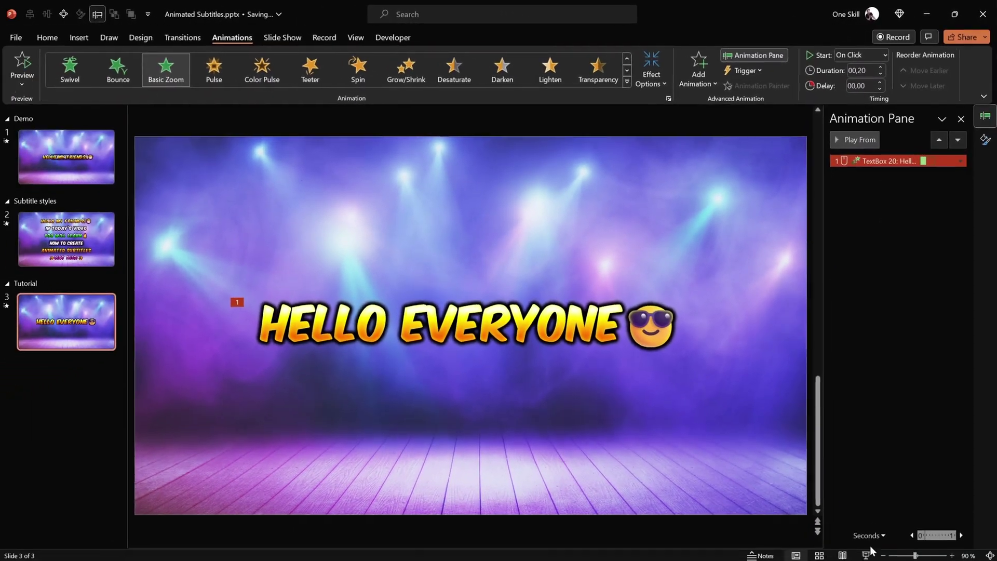
Run slide 3 as a slide show, trigger the text's entrance animation and exit the show.
{"action": "key", "text": "F5"}
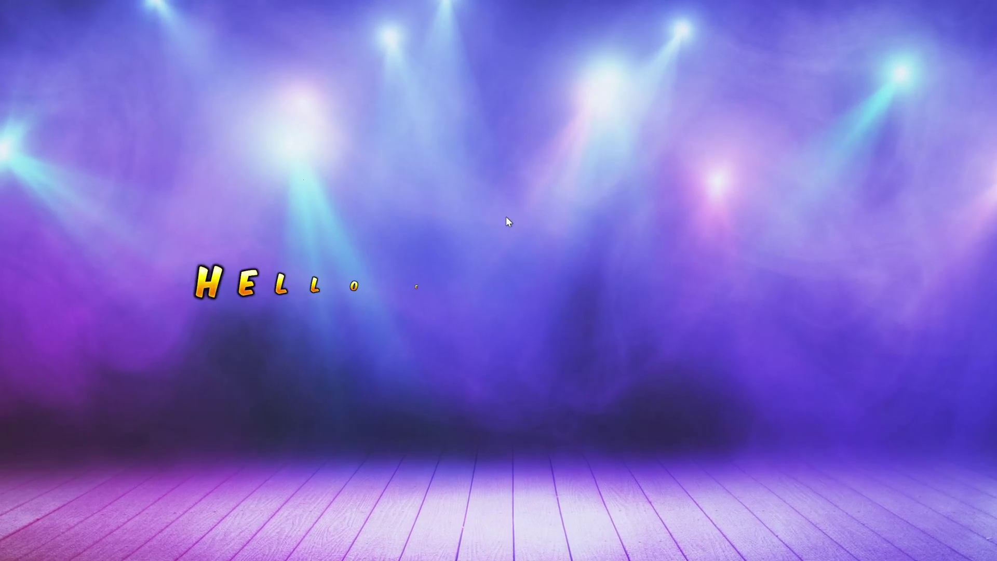
{"action": "left_click", "coordinate": [583, 197]}
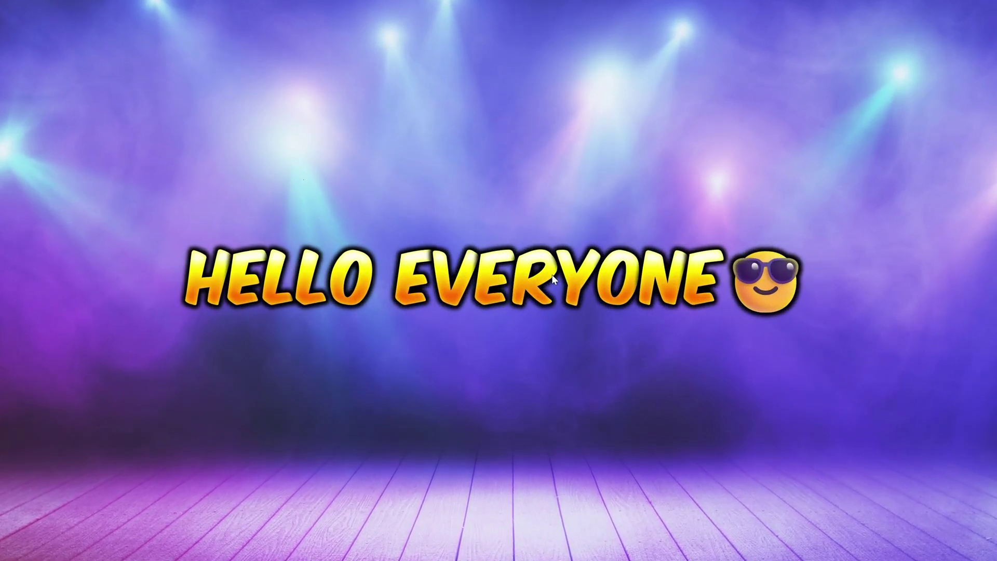
{"action": "key", "text": "Escape"}
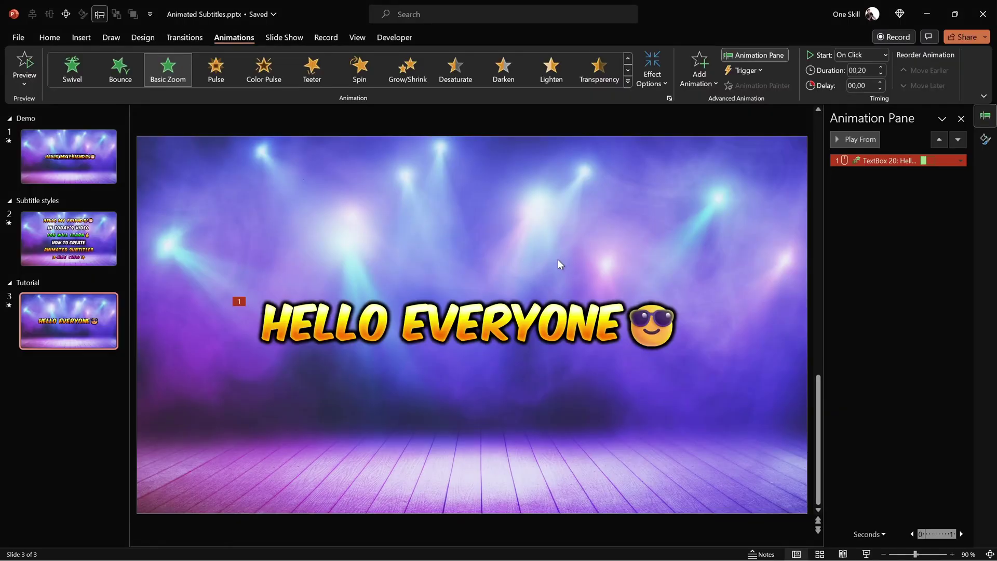
Add a Grow/Shrink emphasis animation to the HELLO EVERYONE text box and set it to start With Previous.
{"action": "left_click", "coordinate": [577, 309]}
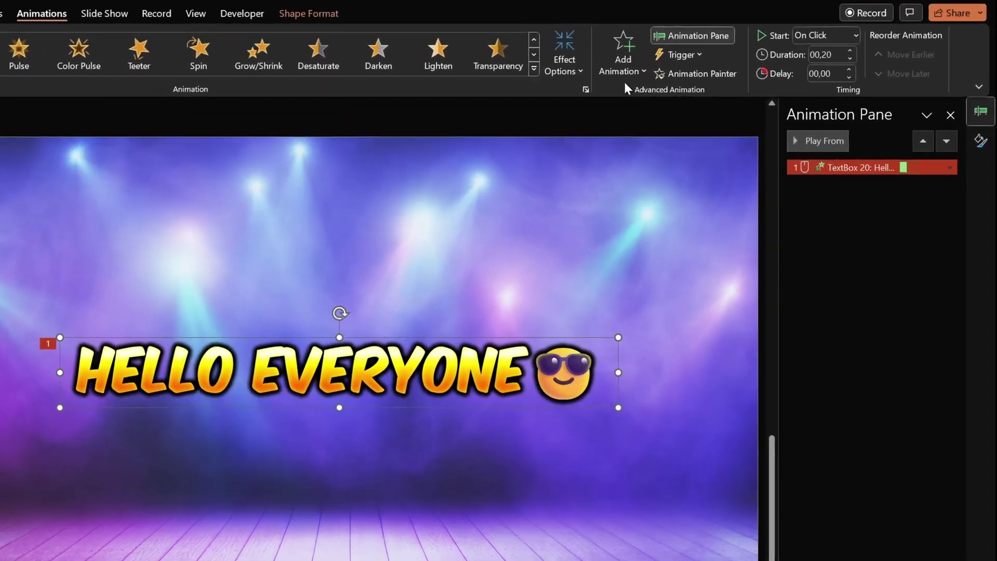
{"action": "left_click", "coordinate": [700, 76]}
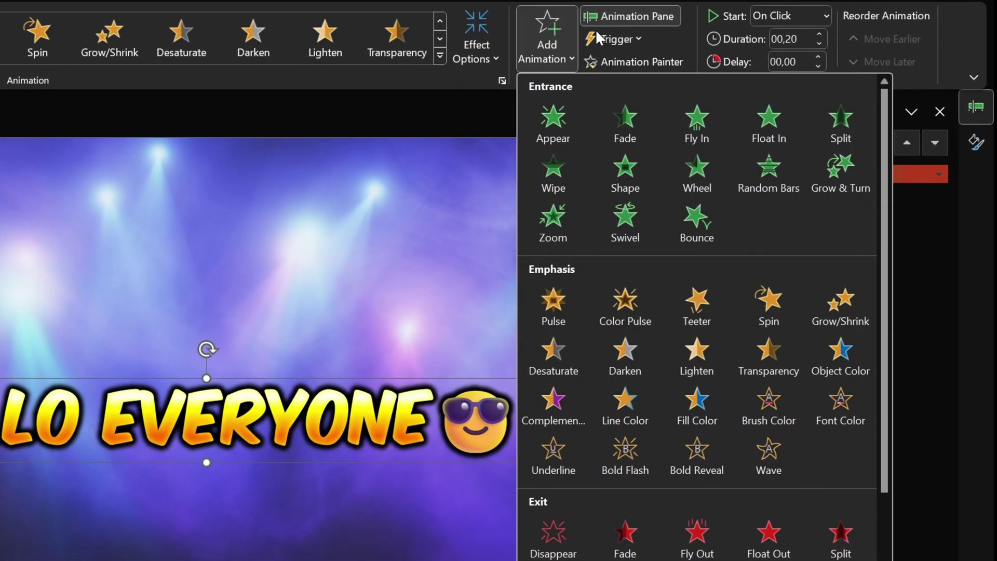
{"action": "left_click", "coordinate": [837, 304]}
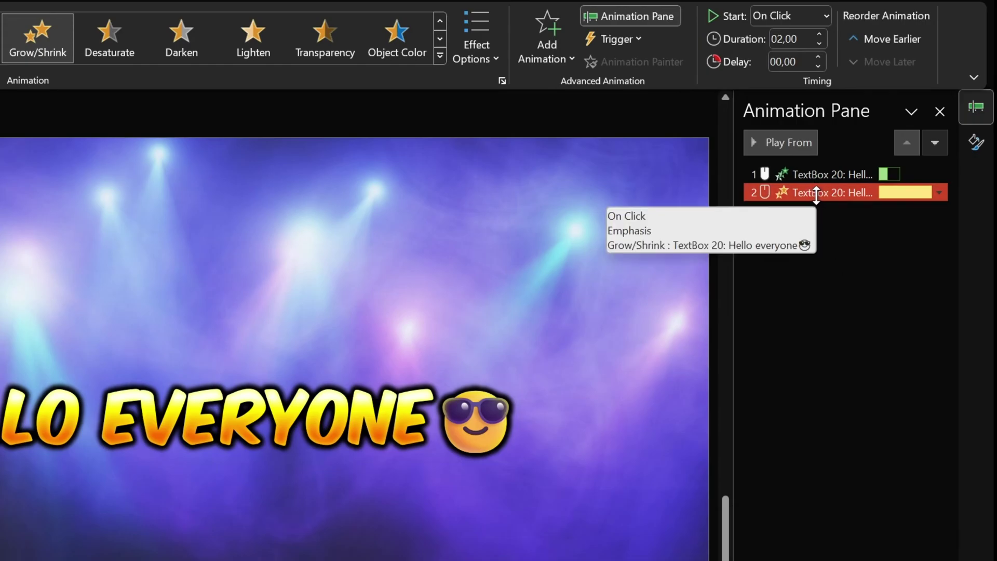
{"action": "left_click", "coordinate": [795, 14]}
{"action": "left_click", "coordinate": [805, 60]}
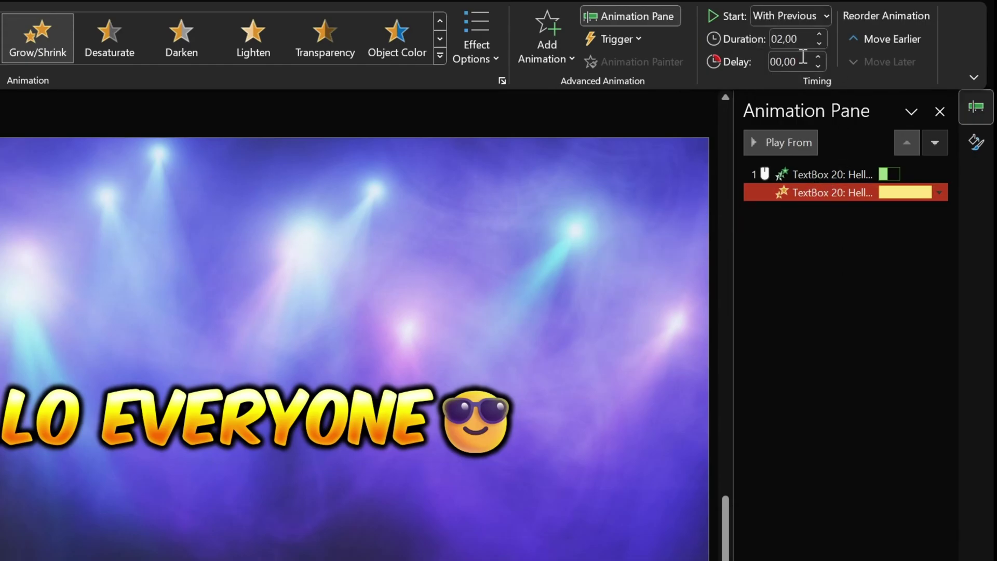
Set the Grow/Shrink animation's duration to 0.40 seconds.
{"action": "left_click", "coordinate": [823, 174]}
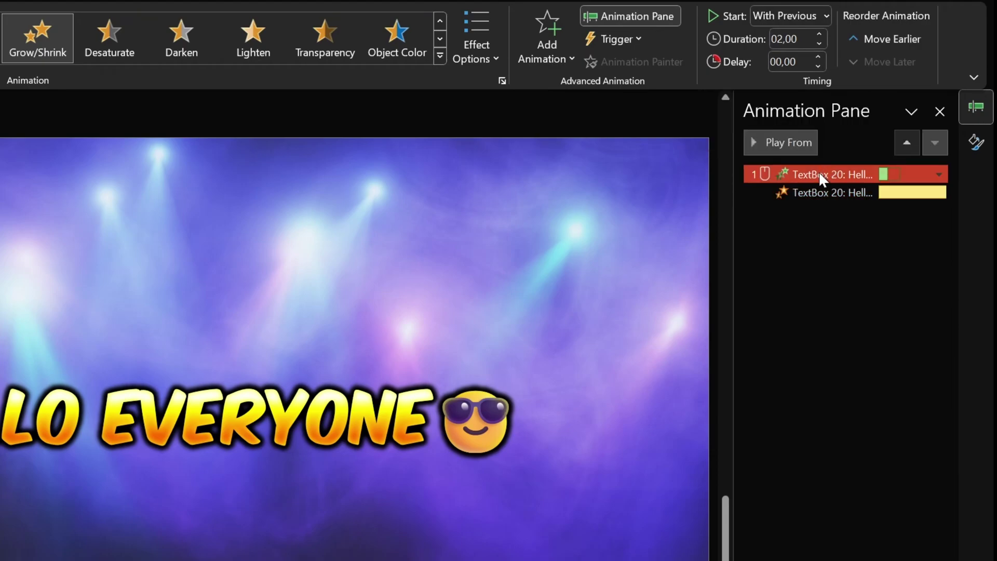
{"action": "left_click", "coordinate": [825, 192]}
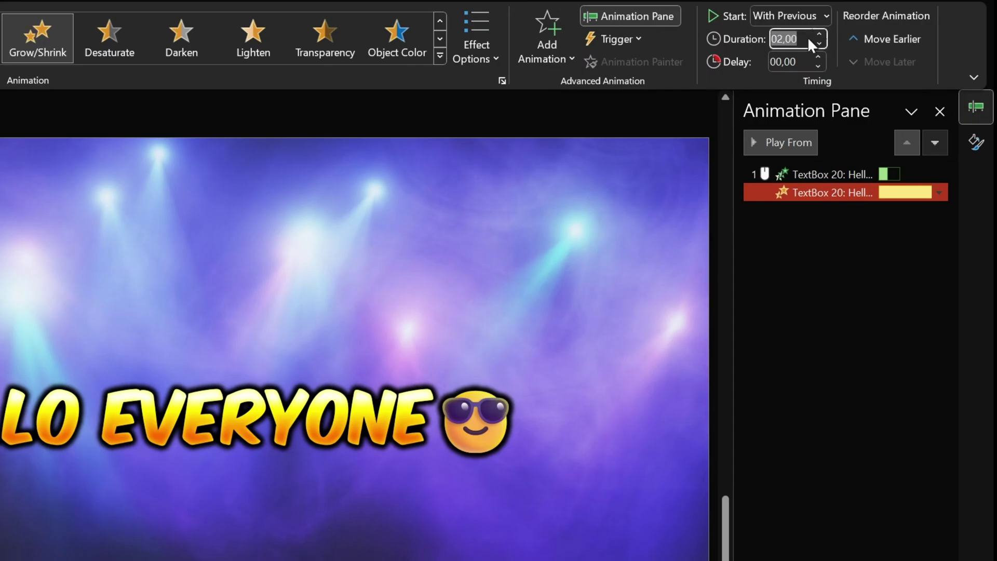
{"action": "type", "text": "0,4"}
{"action": "key", "text": "Return"}
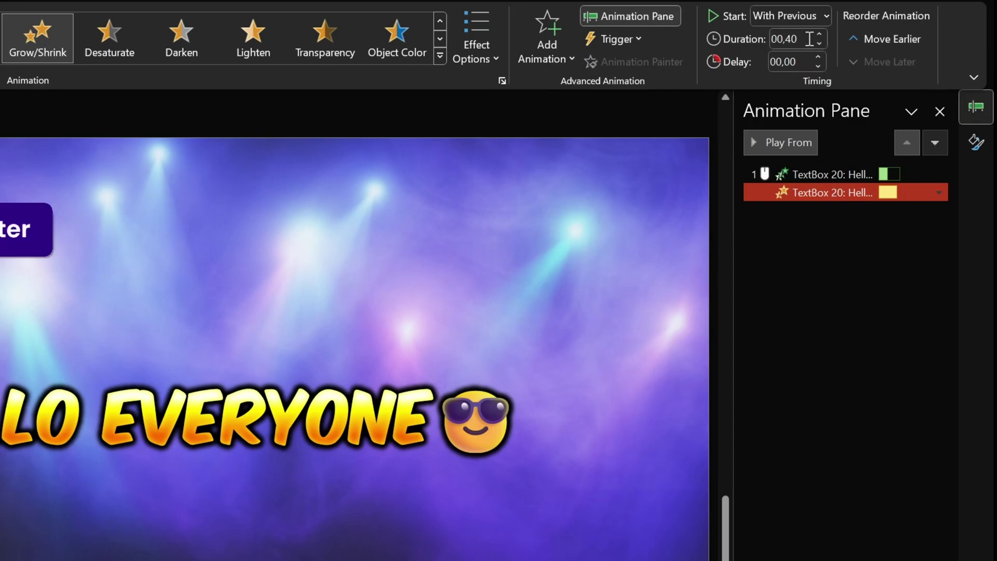
Open the Grow/Shrink animation's effect options and set its custom size to 130%.
{"action": "double_click", "coordinate": [823, 192]}
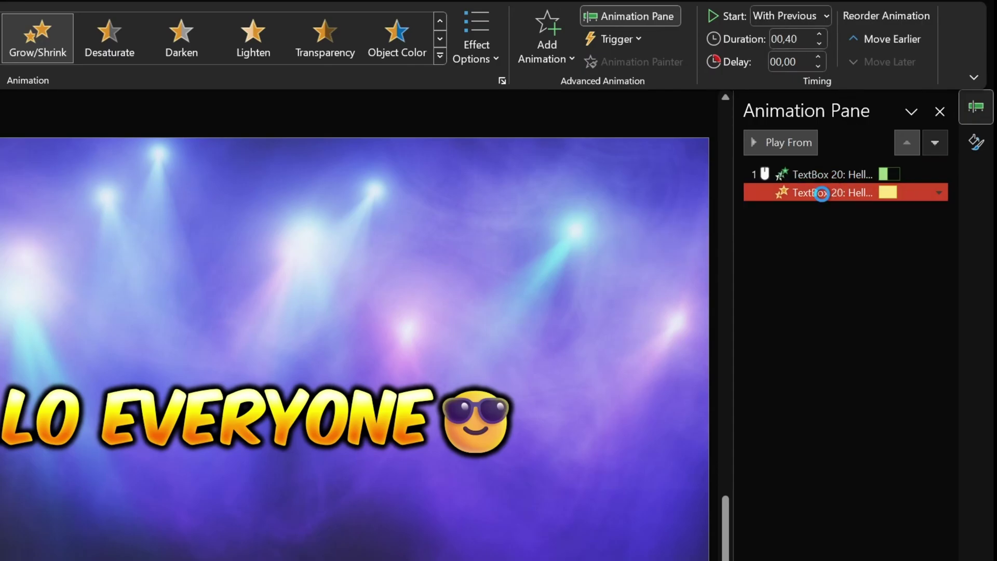
{"action": "left_click_drag", "start_coordinate": [629, 68], "coordinate": [628, 132]}
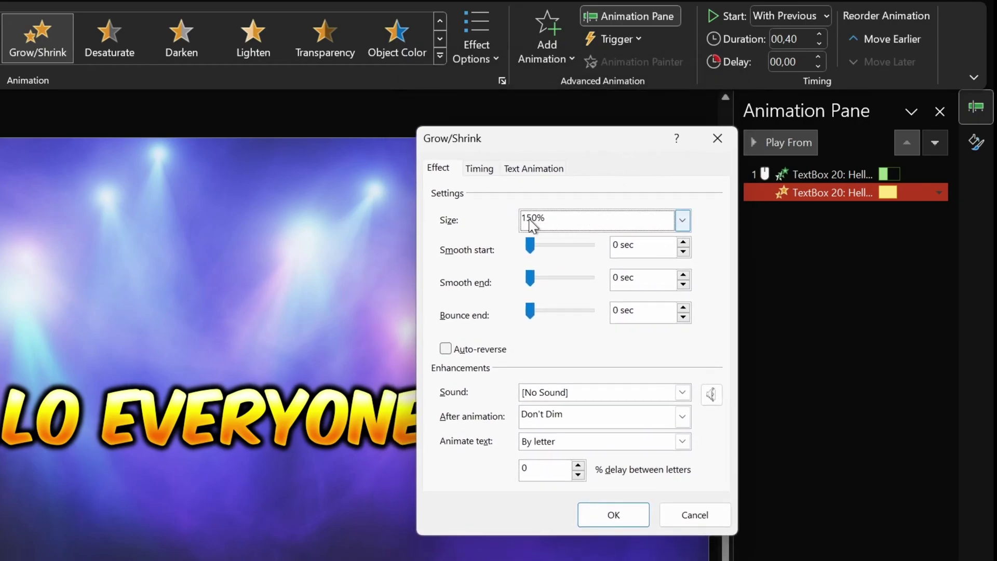
{"action": "left_click", "coordinate": [682, 220]}
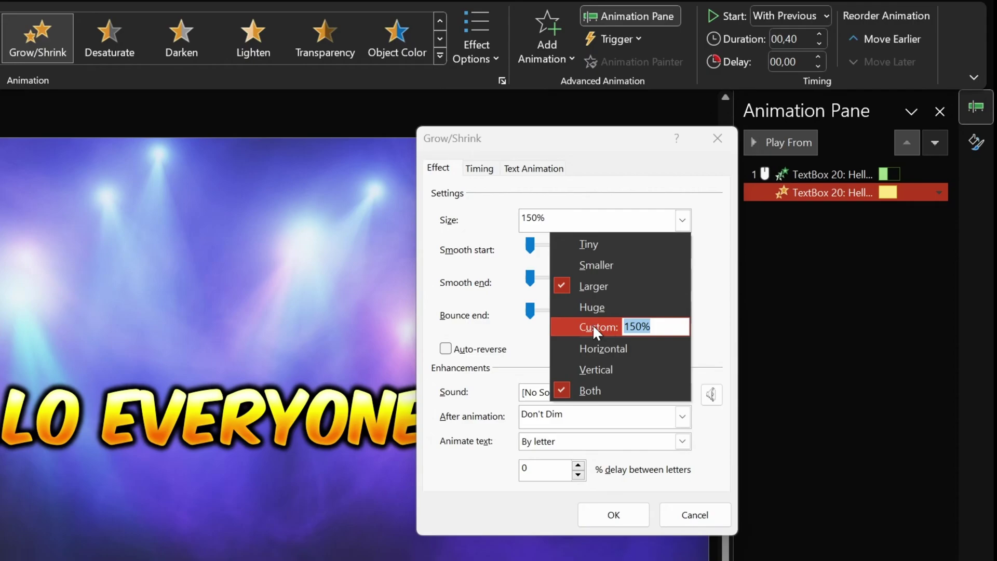
{"action": "type", "text": "130"}
{"action": "key", "text": "Return"}
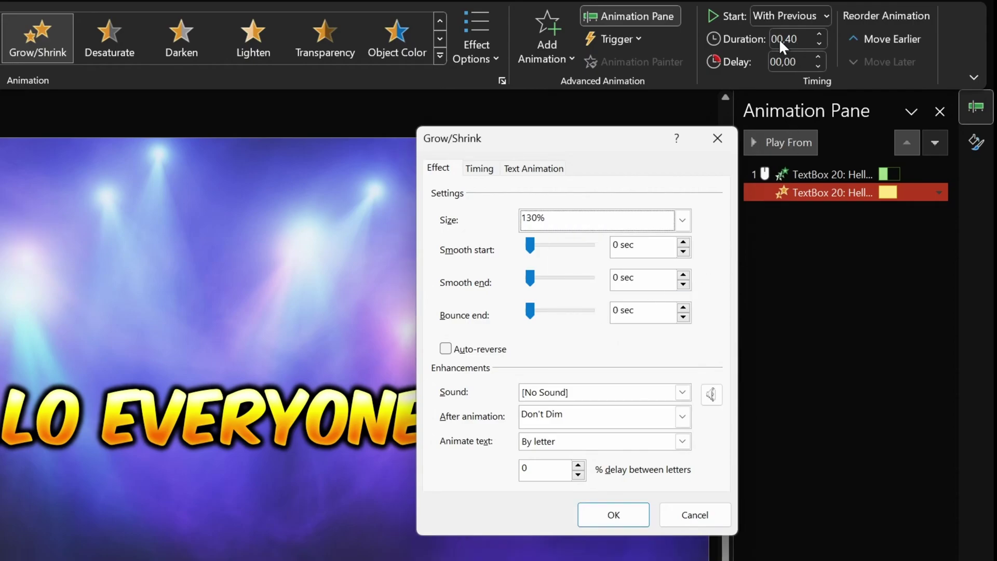
Set the Grow/Shrink effect's smooth start and smooth end to 0.2 seconds each, enable Auto-reverse and apply the settings.
{"action": "left_click_drag", "start_coordinate": [671, 243], "coordinate": [617, 247]}
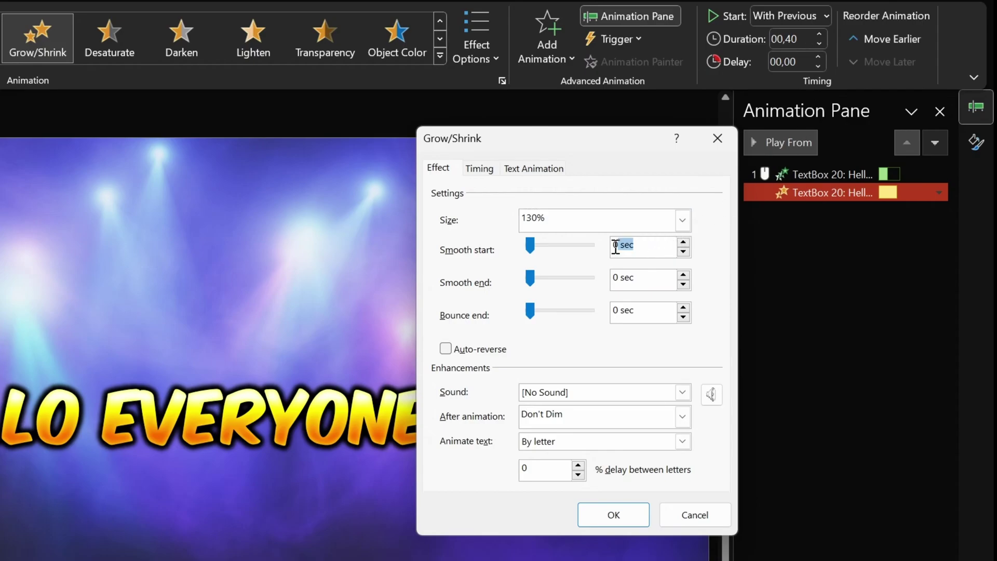
{"action": "type", "text": ",2"}
{"action": "key", "text": "Tab"}
{"action": "key", "text": "Tab"}
{"action": "type", "text": ",2"}
{"action": "key", "text": "Tab"}
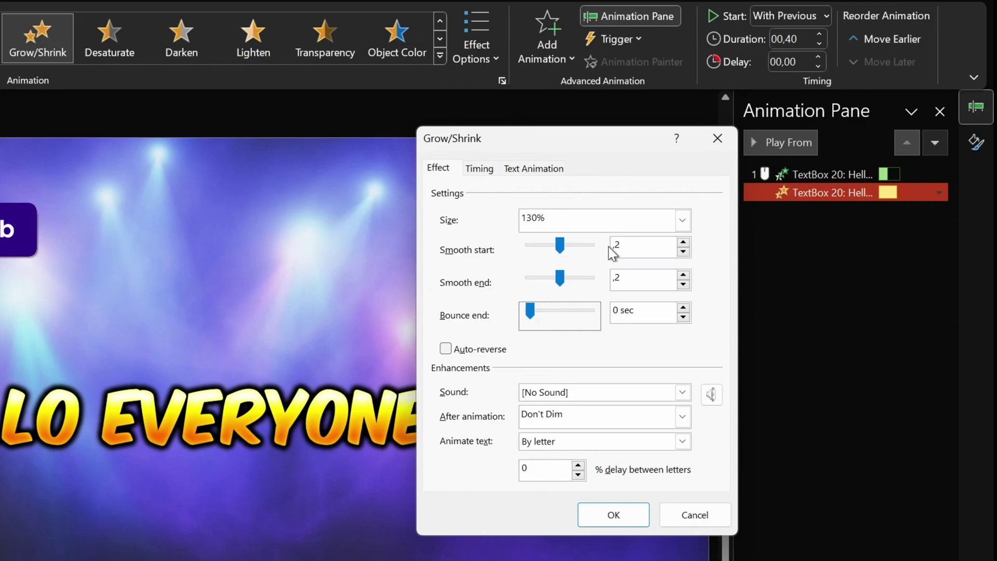
{"action": "left_click", "coordinate": [640, 276]}
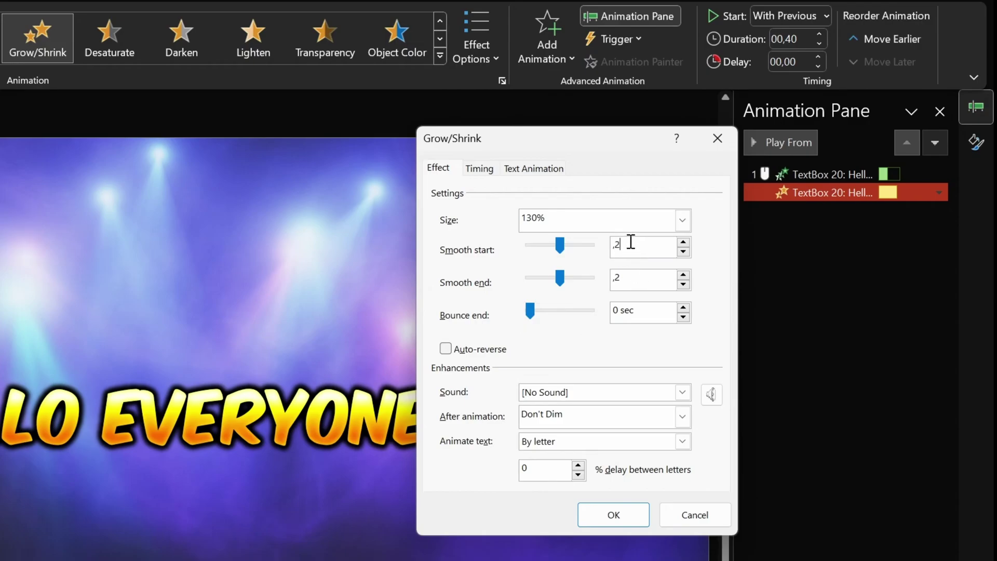
{"action": "left_click", "coordinate": [631, 242]}
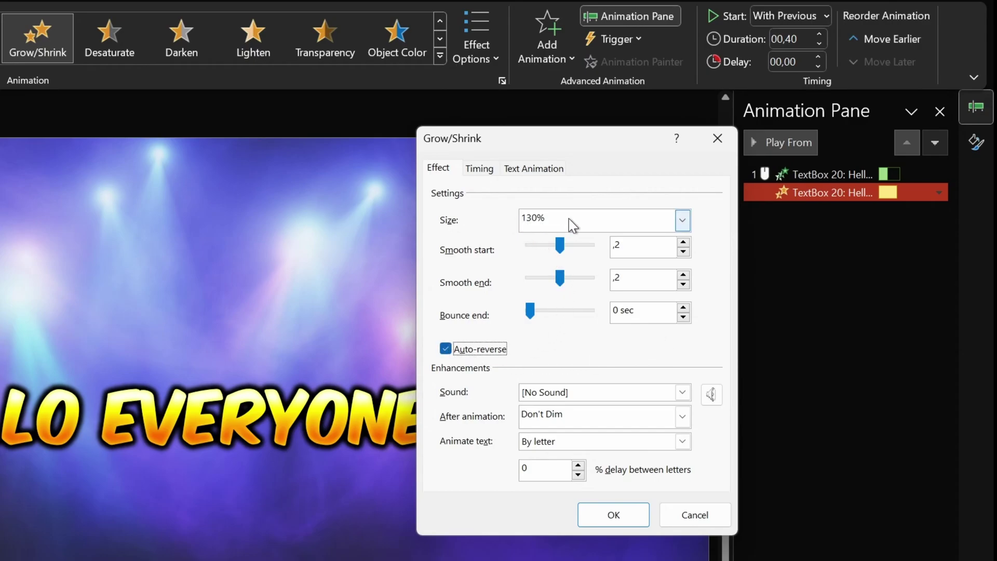
{"action": "left_click", "coordinate": [625, 512]}
Preview the text's combined animations from the Basic Zoom effect in the editor and in a slide show of slide 3.
{"action": "left_click", "coordinate": [802, 174]}
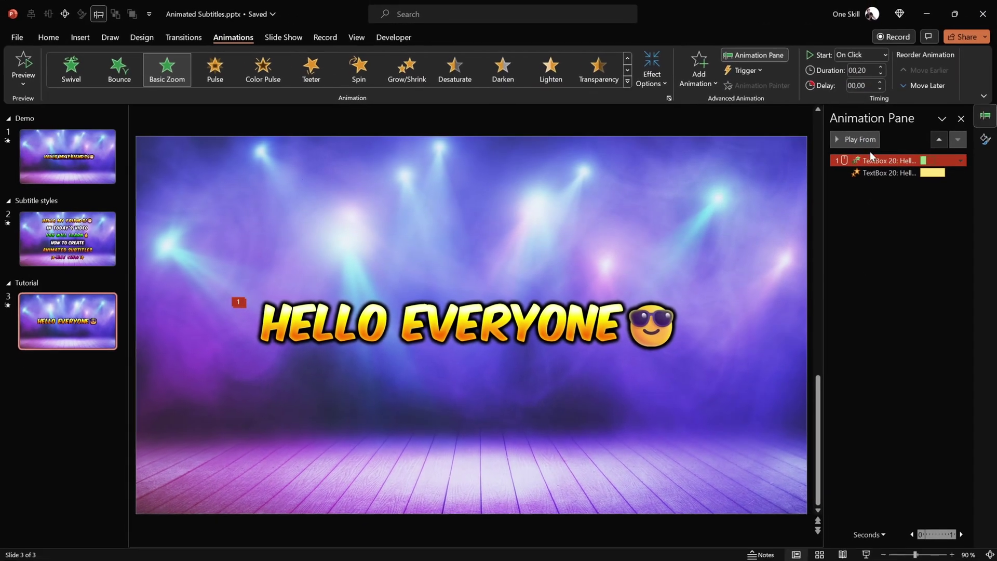
{"action": "left_click", "coordinate": [861, 139]}
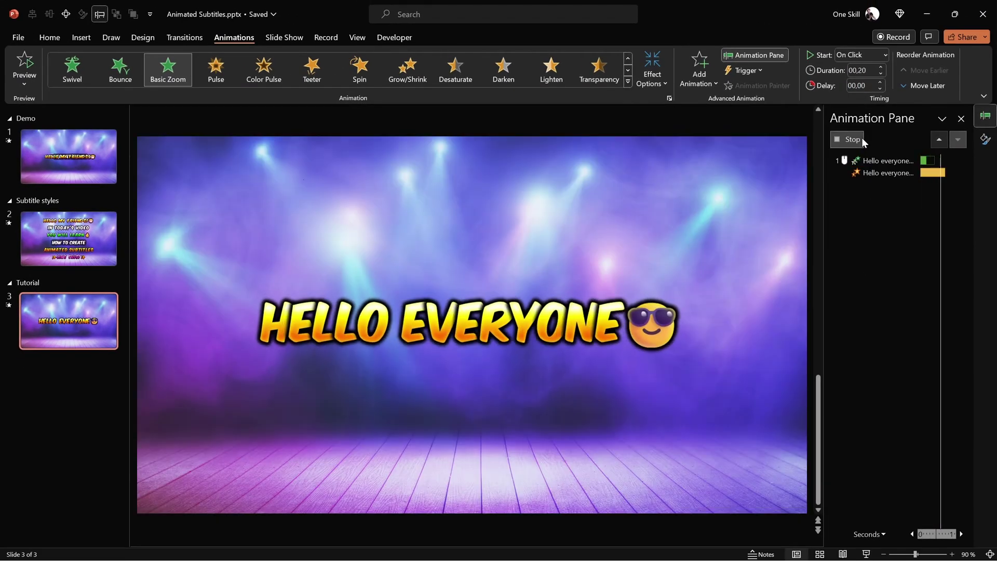
{"action": "left_click", "coordinate": [866, 555]}
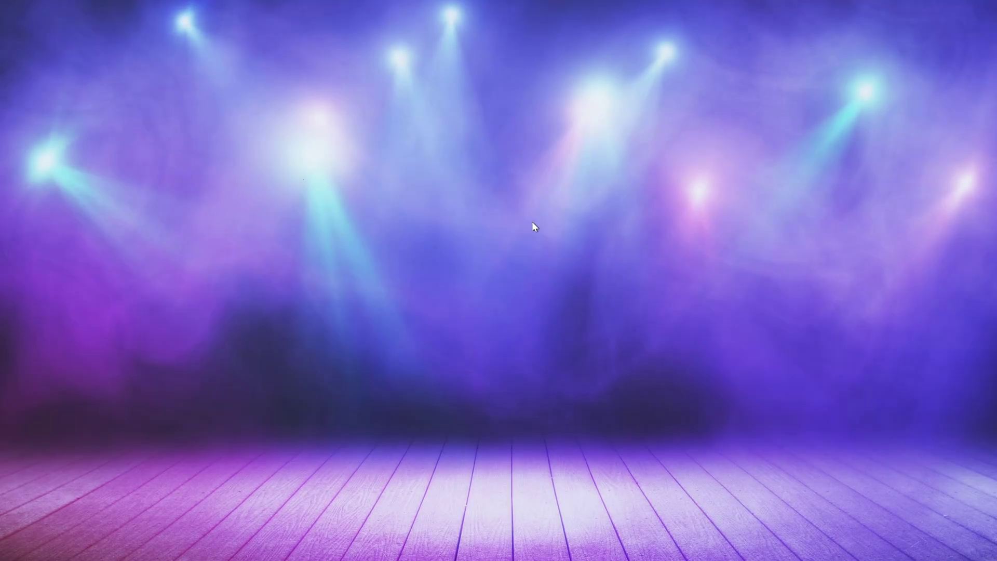
{"action": "left_click", "coordinate": [505, 191]}
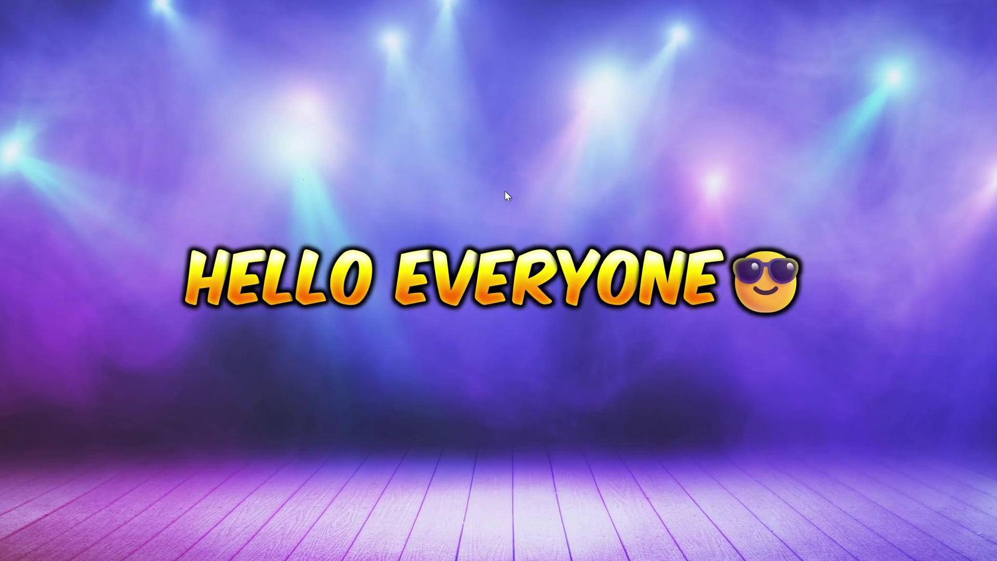
{"action": "left_click", "coordinate": [503, 186]}
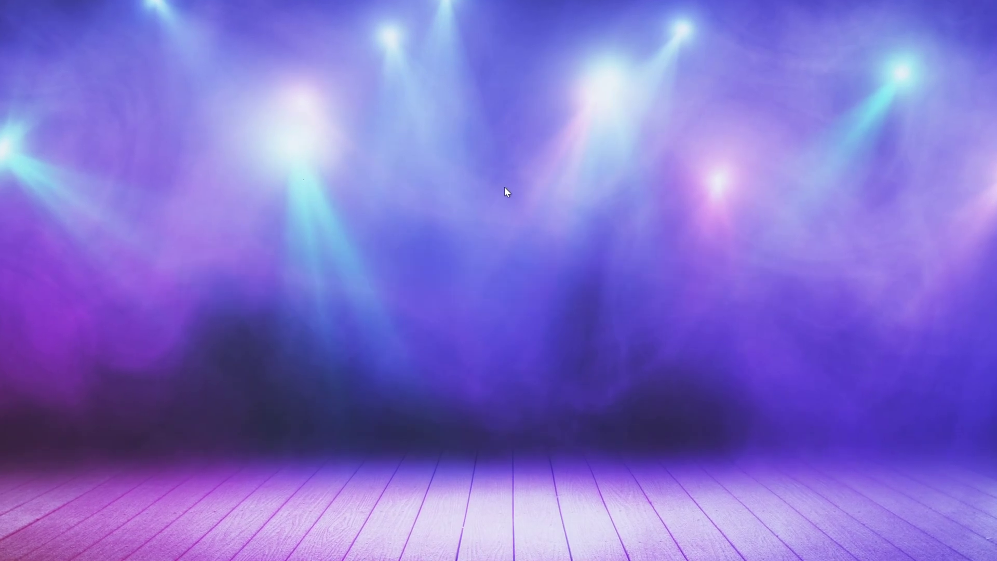
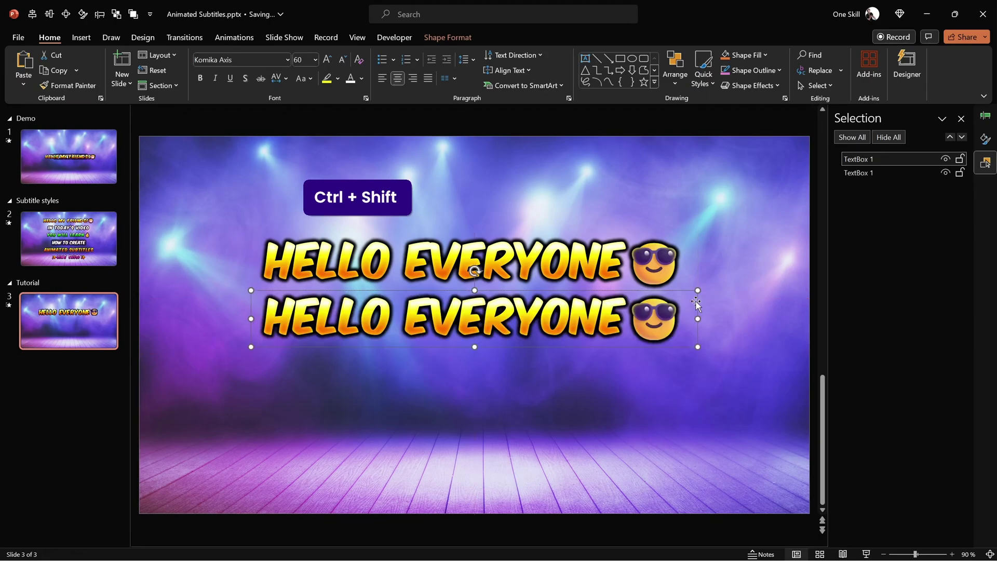
Replace the text of the duplicated second line, including its emoji, with TODAY YOU'LL LEARN.
{"action": "left_click", "coordinate": [666, 314]}
{"action": "key", "text": "BackSpace"}
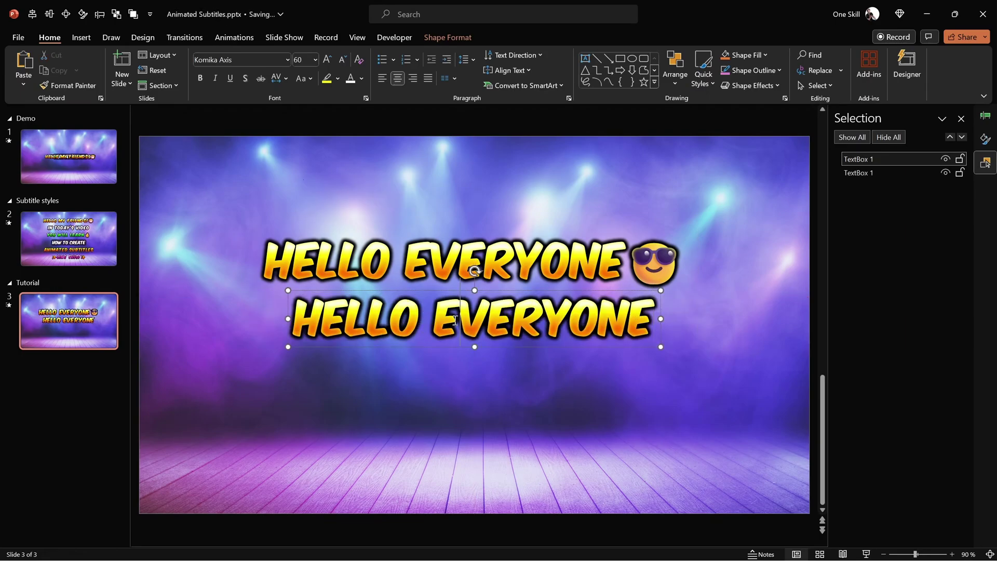
{"action": "key", "text": "ctrl+a"}
{"action": "type", "text": "TODAY"}
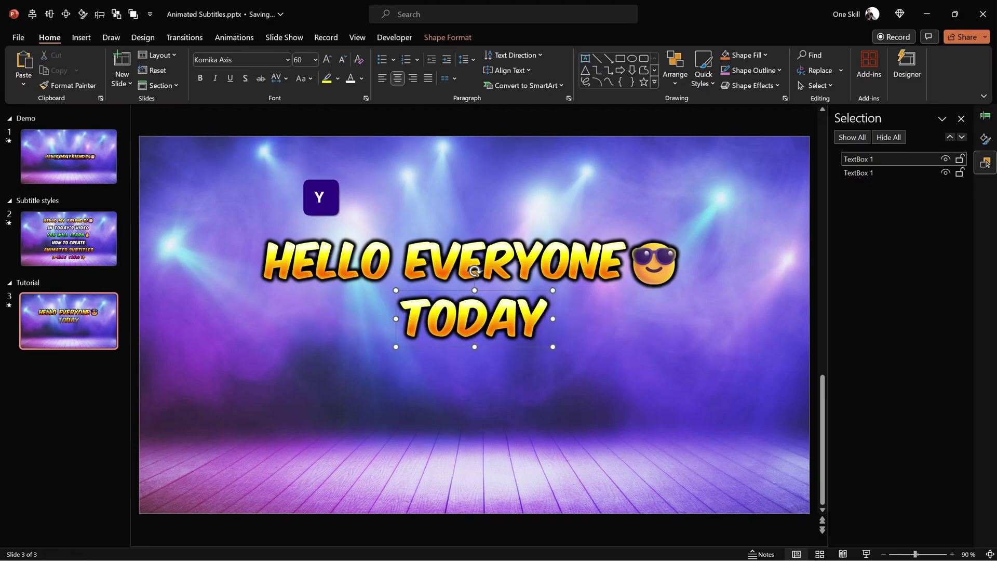
{"action": "type", "text": " YOU'LL LEARN"}
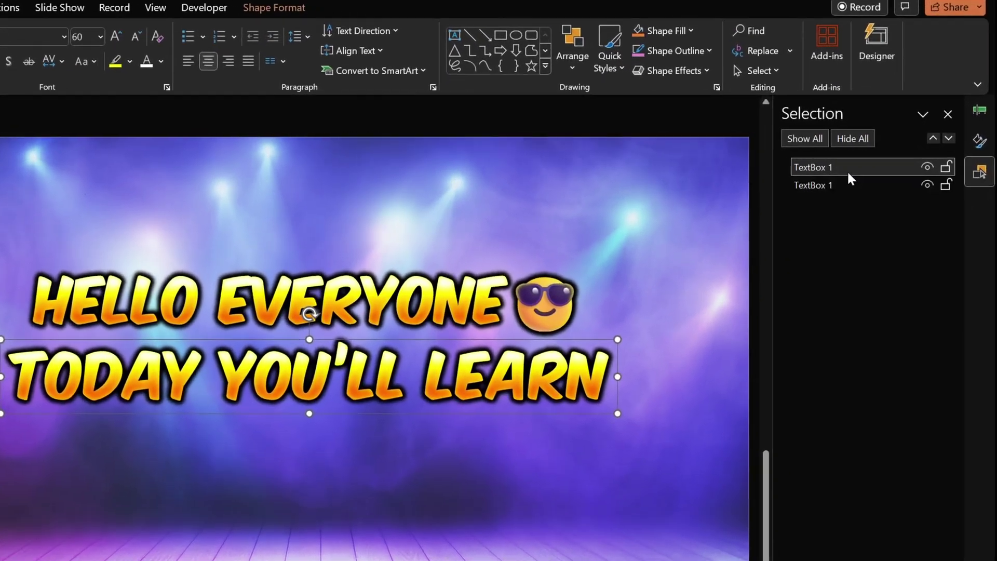
Rename the TODAY YOU'LL LEARN text box to TextBox 2 and move it below TextBox 1 in the object order.
{"action": "double_click", "coordinate": [887, 159]}
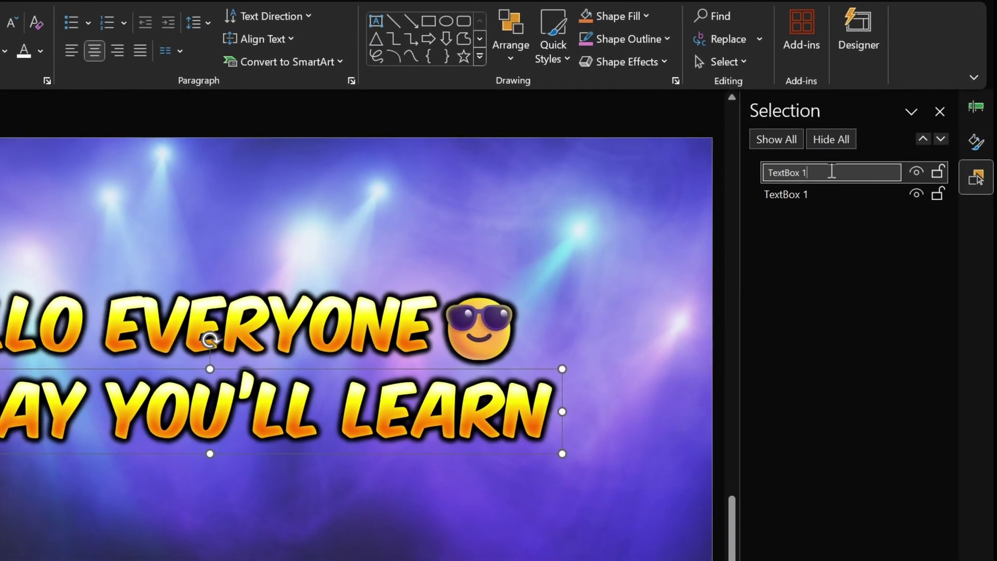
{"action": "key", "text": "BackSpace"}
{"action": "type", "text": "2"}
{"action": "key", "text": "Return"}
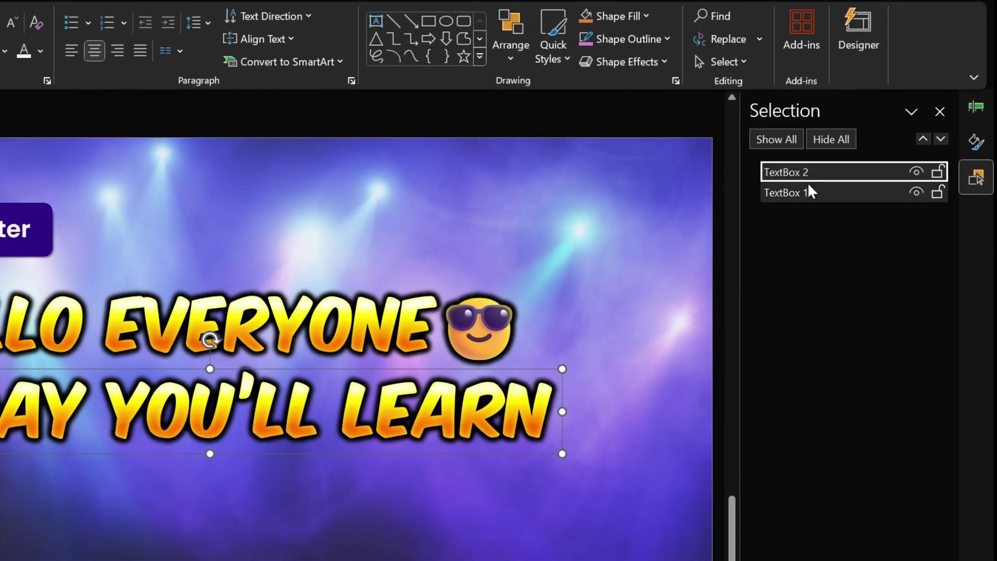
{"action": "left_click_drag", "start_coordinate": [808, 186], "coordinate": [789, 208]}
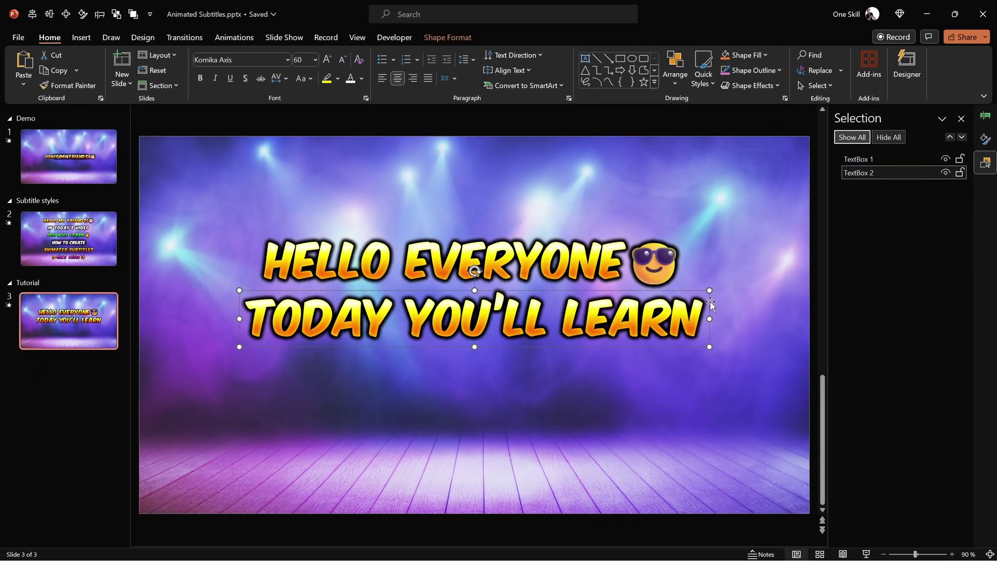
Duplicate the TODAY YOU'LL LEARN text box straight below itself and replace the copy's text with SOMETHING AWESOME.
{"action": "left_click_drag", "start_coordinate": [654, 333], "coordinate": [655, 401]}
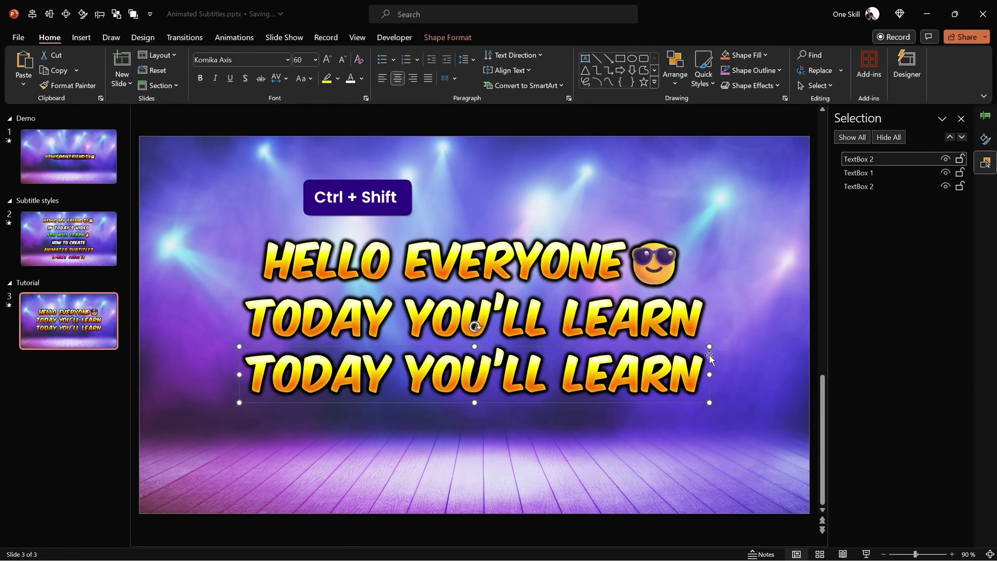
{"action": "double_click", "coordinate": [674, 373]}
{"action": "key", "text": "ctrl+a"}
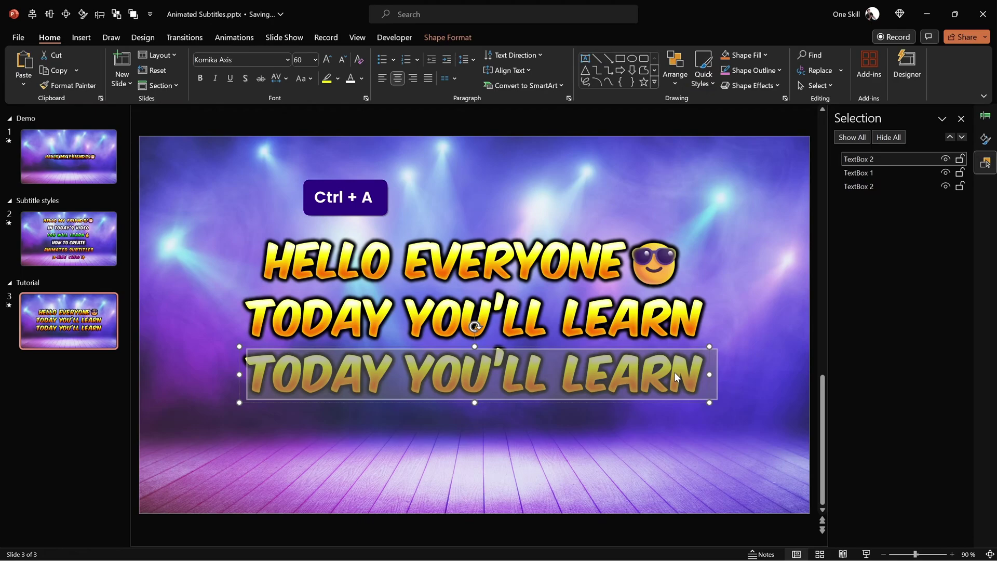
{"action": "type", "text": "SOMETHING "}
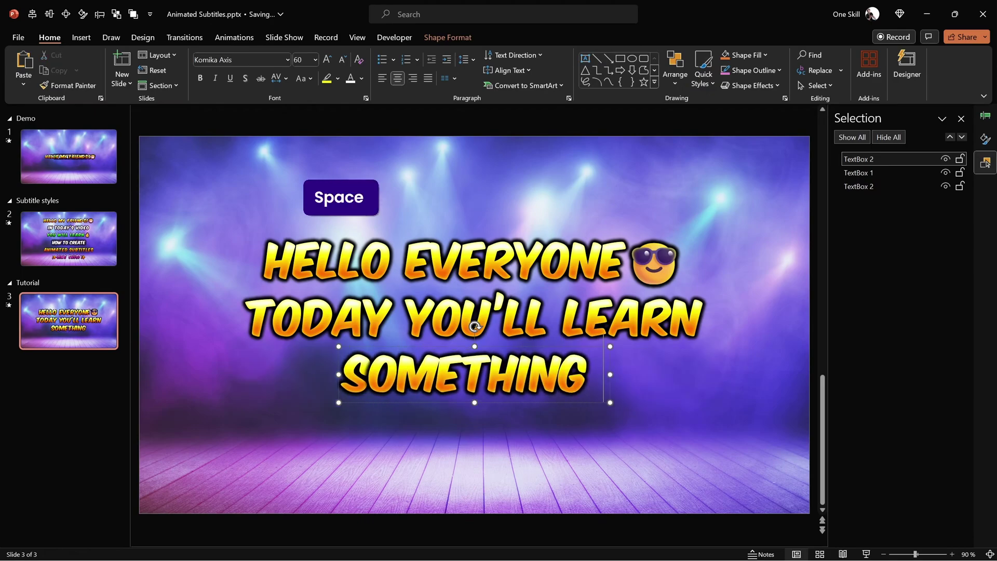
{"action": "type", "text": "AWESOME"}
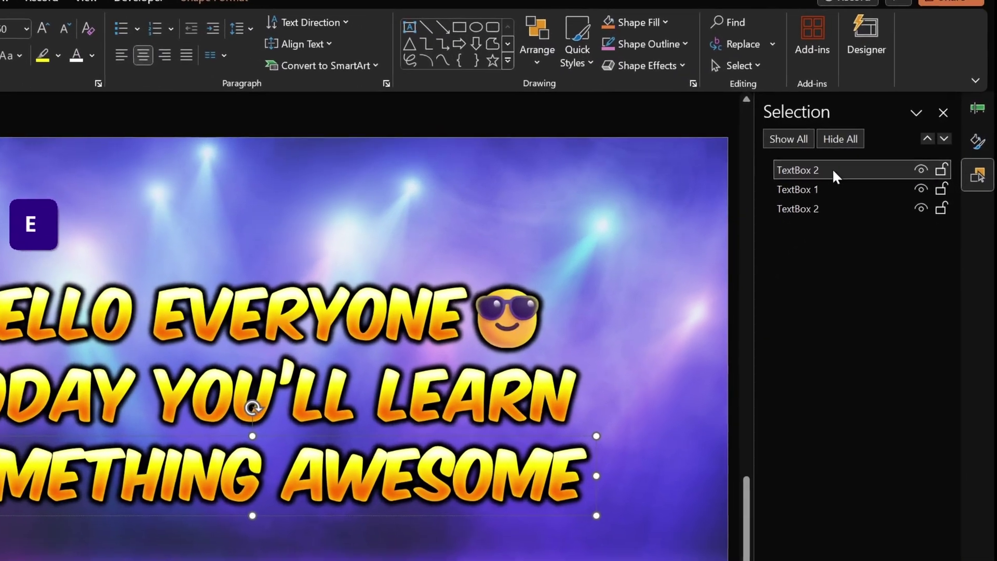
Rename the SOMETHING AWESOME text box to TextBox 3 and move it below TextBox 2 in the object order.
{"action": "double_click", "coordinate": [885, 159]}
{"action": "key", "text": "BackSpace"}
{"action": "type", "text": "3"}
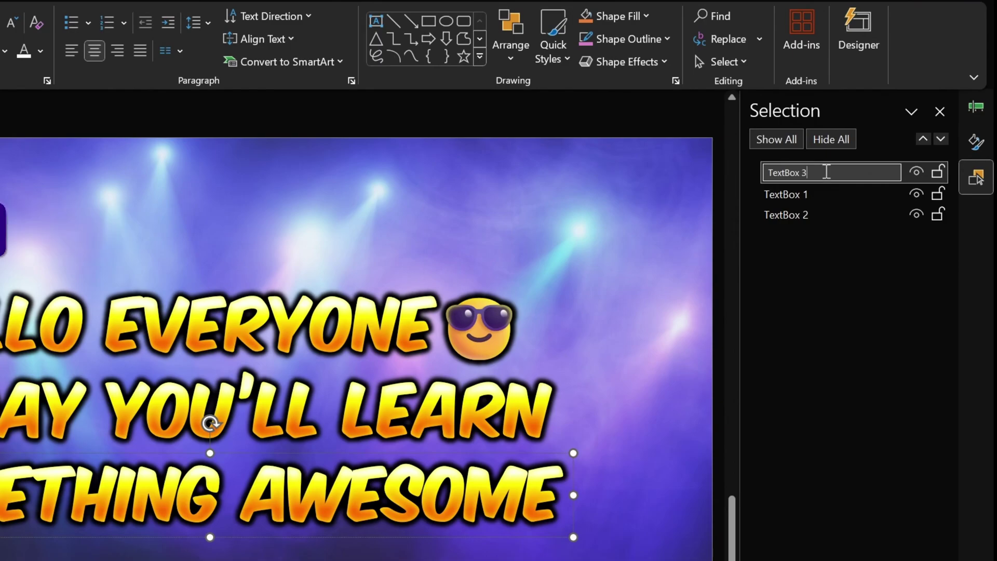
{"action": "left_click", "coordinate": [792, 192]}
{"action": "left_click", "coordinate": [797, 178]}
{"action": "left_click_drag", "start_coordinate": [797, 179], "coordinate": [794, 223]}
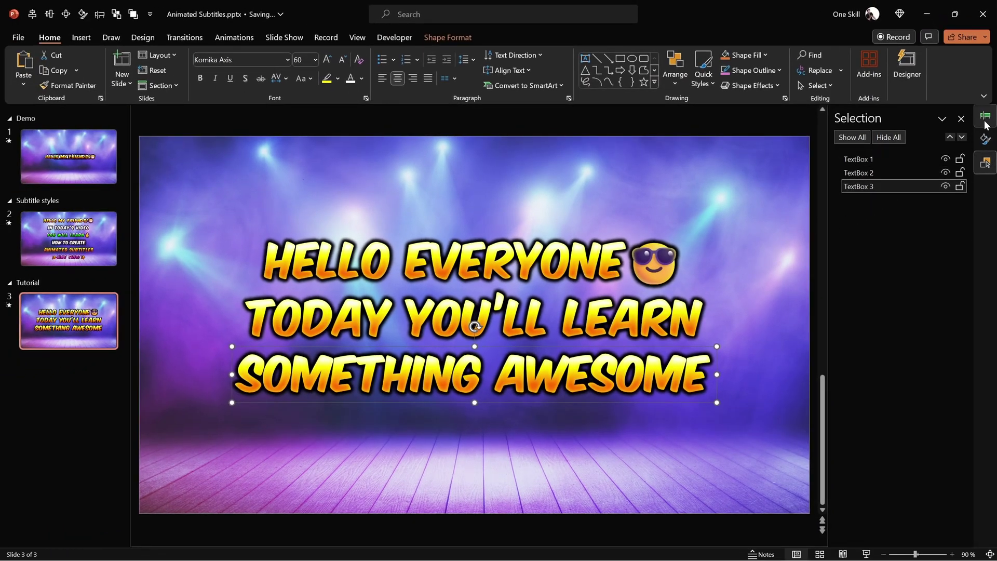
Show the slide's animation list, then play slide 3 as a slide show through all three text lines and exit.
{"action": "left_click", "coordinate": [985, 116]}
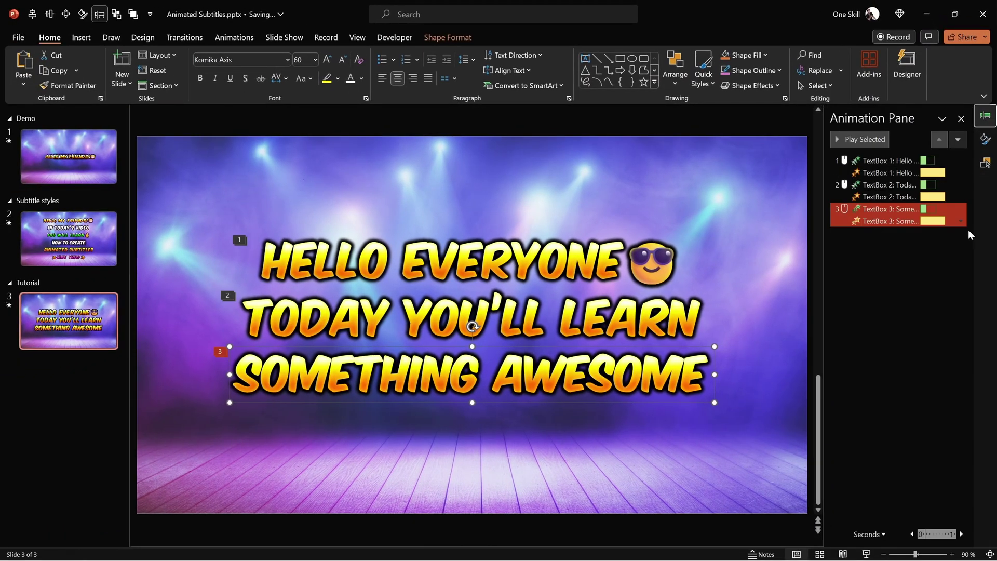
{"action": "left_click", "coordinate": [922, 273]}
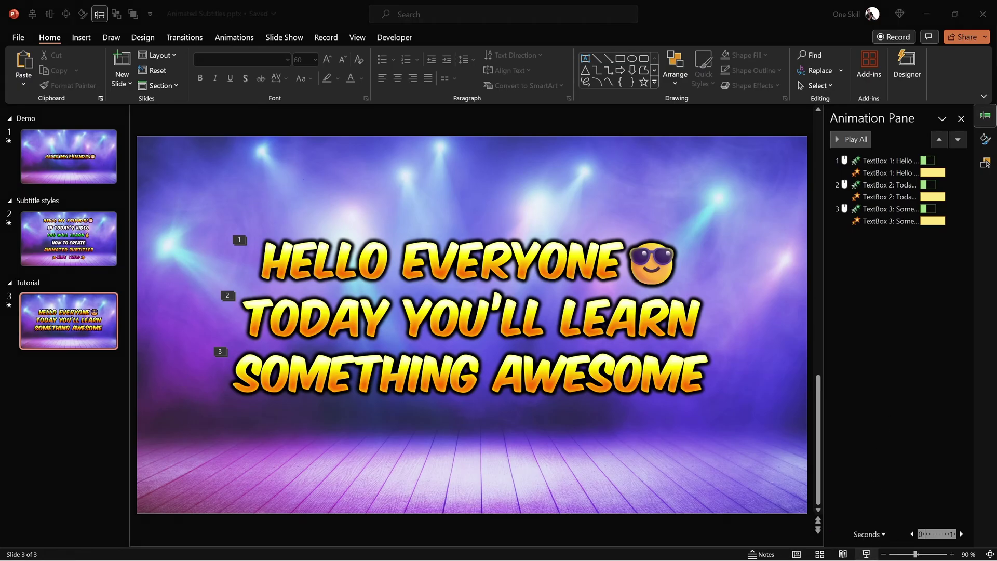
{"action": "left_click", "coordinate": [866, 553]}
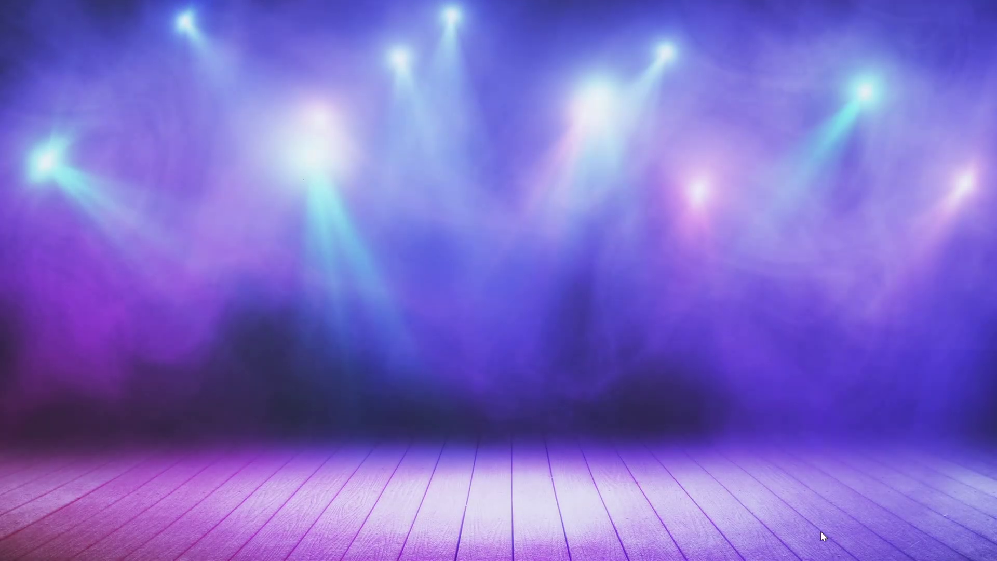
{"action": "left_click", "coordinate": [679, 347]}
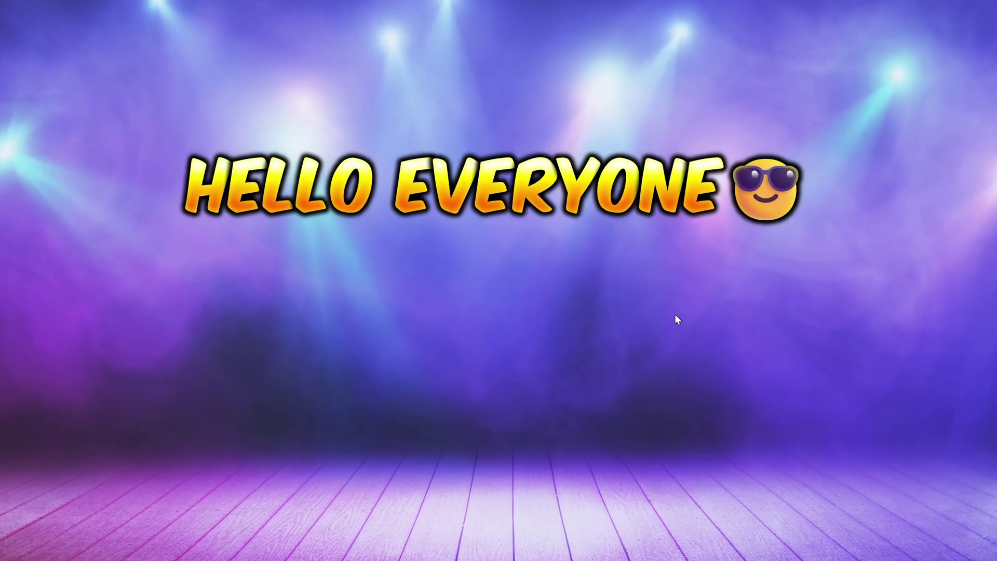
{"action": "left_click", "coordinate": [674, 316]}
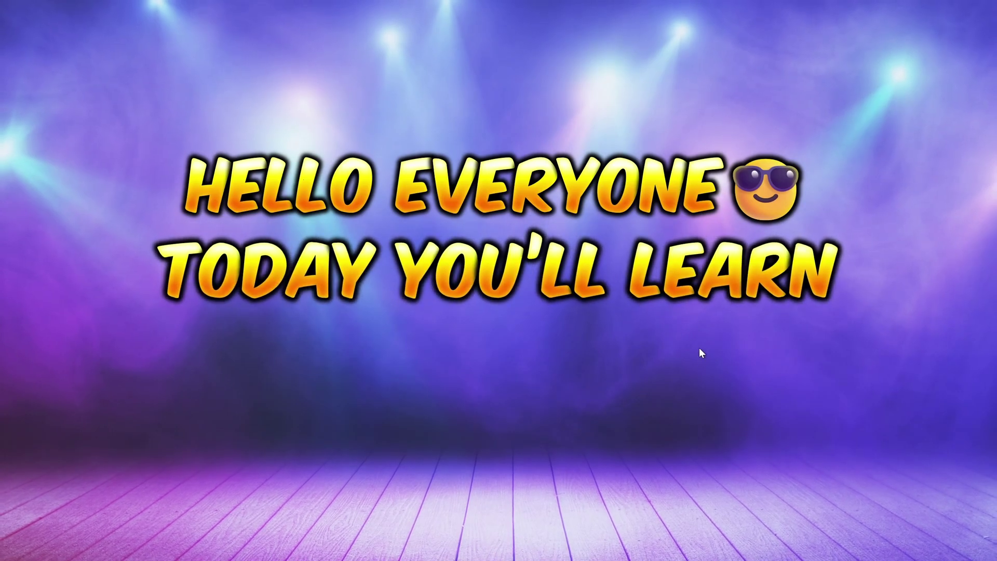
{"action": "left_click", "coordinate": [687, 377]}
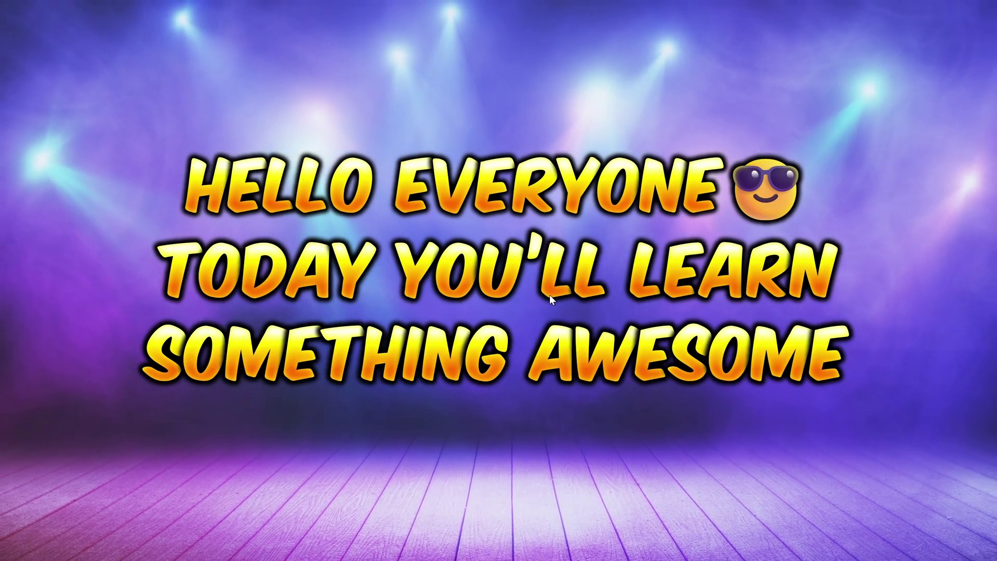
{"action": "key", "text": "Escape"}
Try to stack the three text lines on top of each other by aligning their centers and middles.
{"action": "left_click", "coordinate": [533, 315], "text": "shift"}
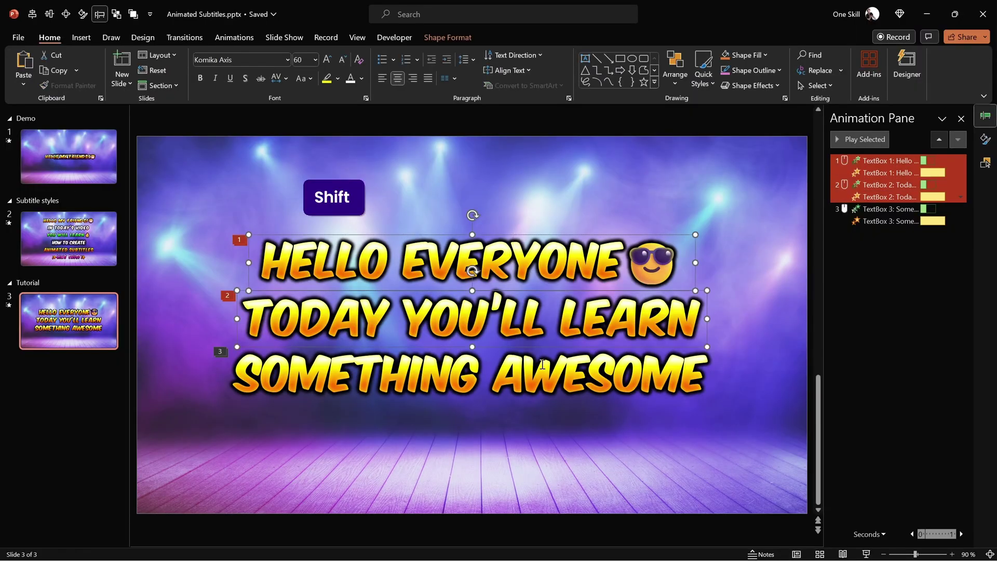
{"action": "left_click", "coordinate": [532, 374], "text": "shift"}
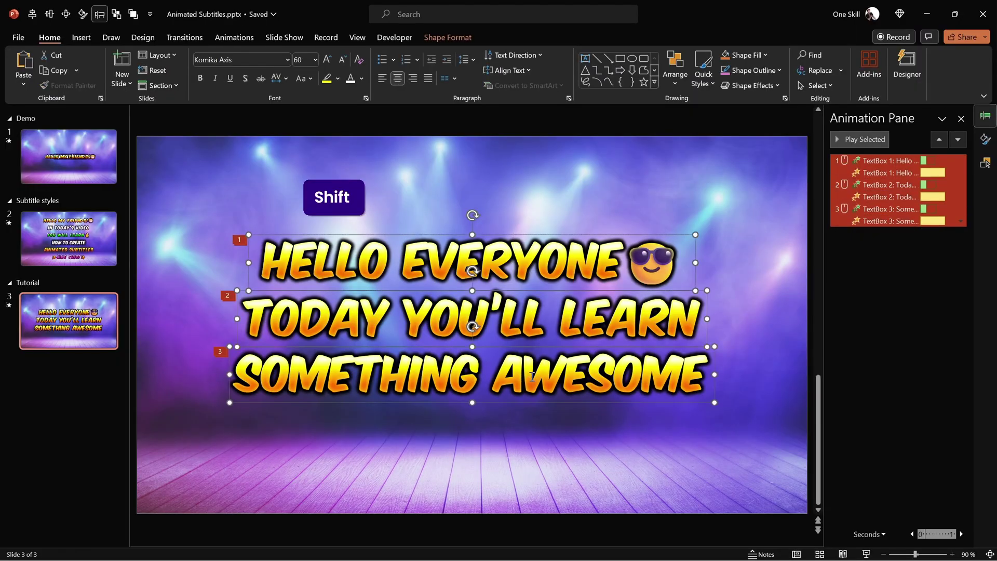
{"action": "left_click", "coordinate": [453, 36]}
{"action": "left_click", "coordinate": [805, 52]}
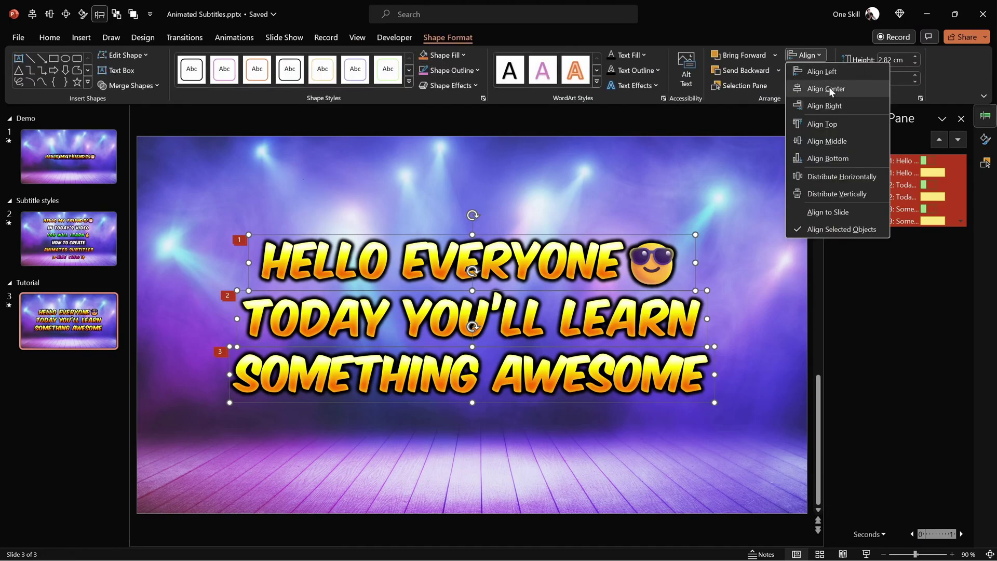
{"action": "left_click", "coordinate": [829, 86]}
{"action": "left_click", "coordinate": [812, 56]}
{"action": "left_click", "coordinate": [836, 140]}
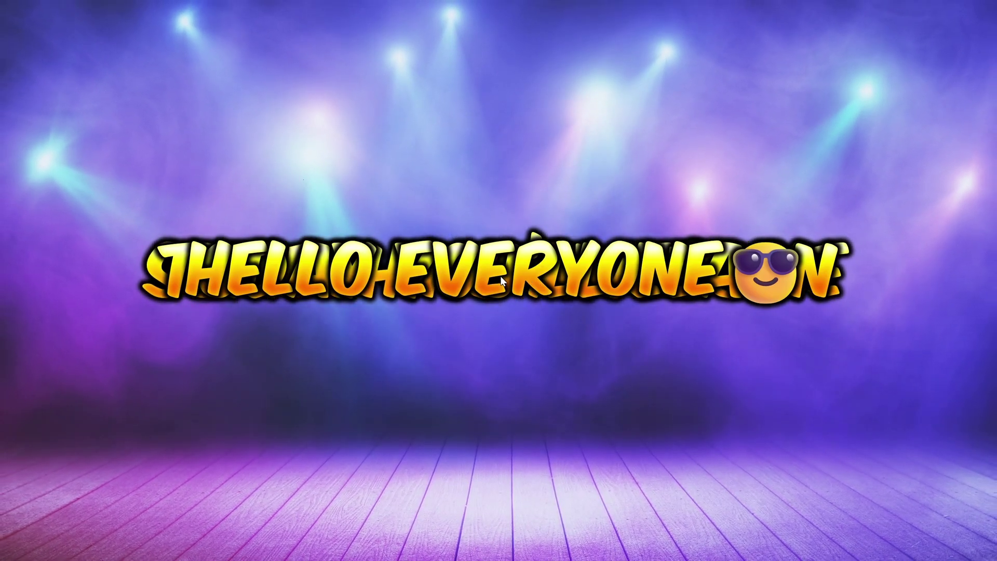
Exit the slide show and undo the middle alignment of the three text lines.
{"action": "key", "text": "Escape"}
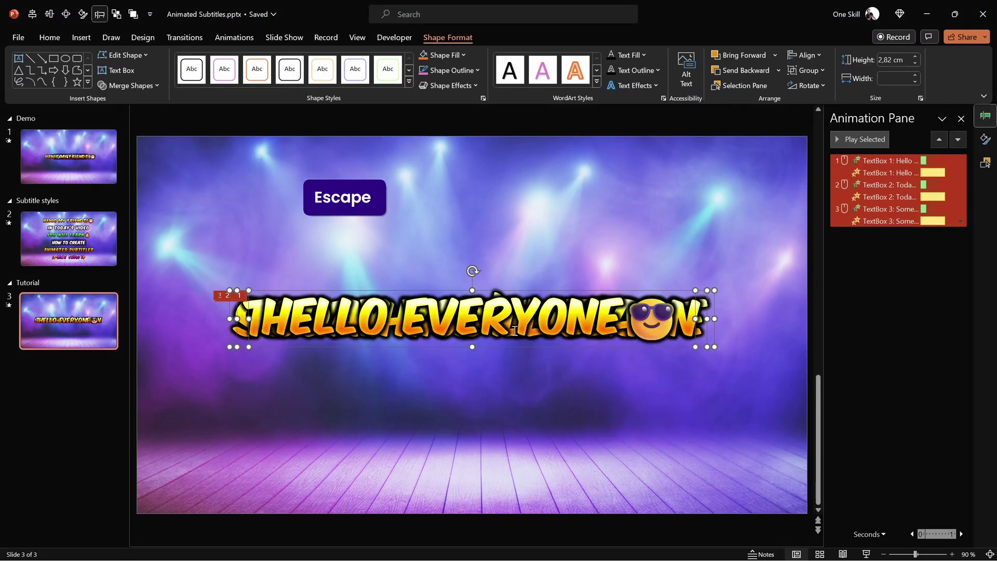
{"action": "left_click", "coordinate": [599, 245]}
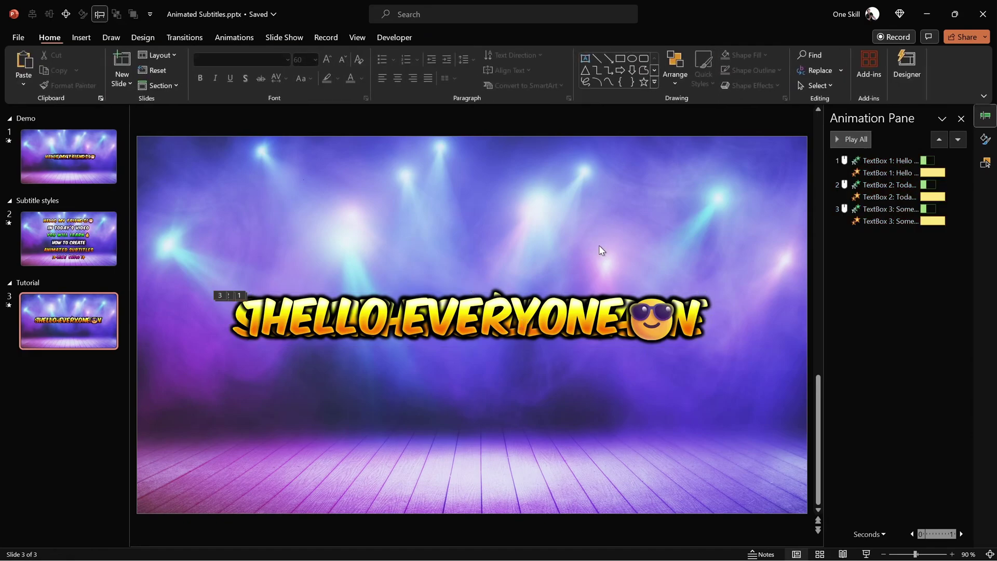
{"action": "key", "text": "ctrl+z"}
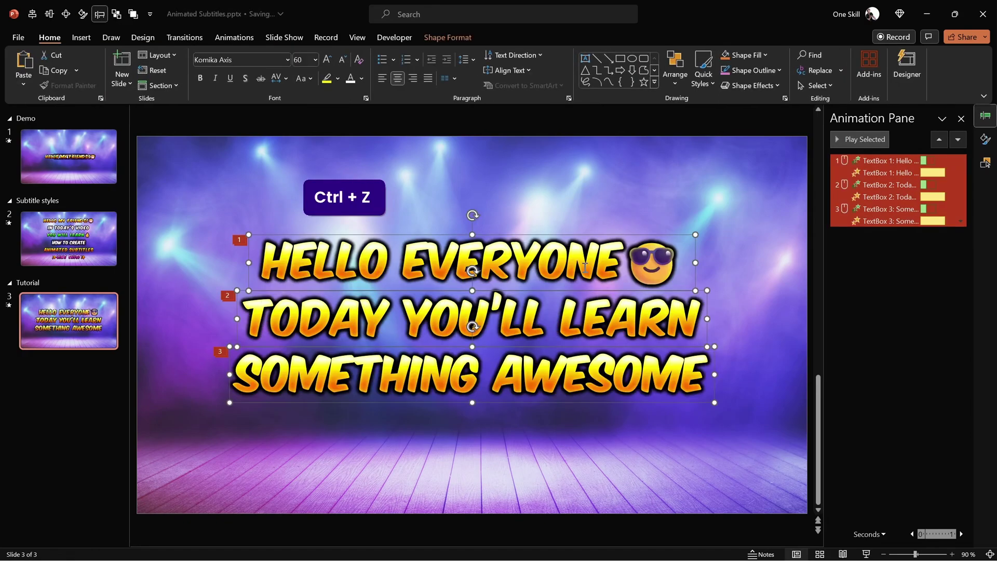
{"action": "left_click", "coordinate": [596, 197]}
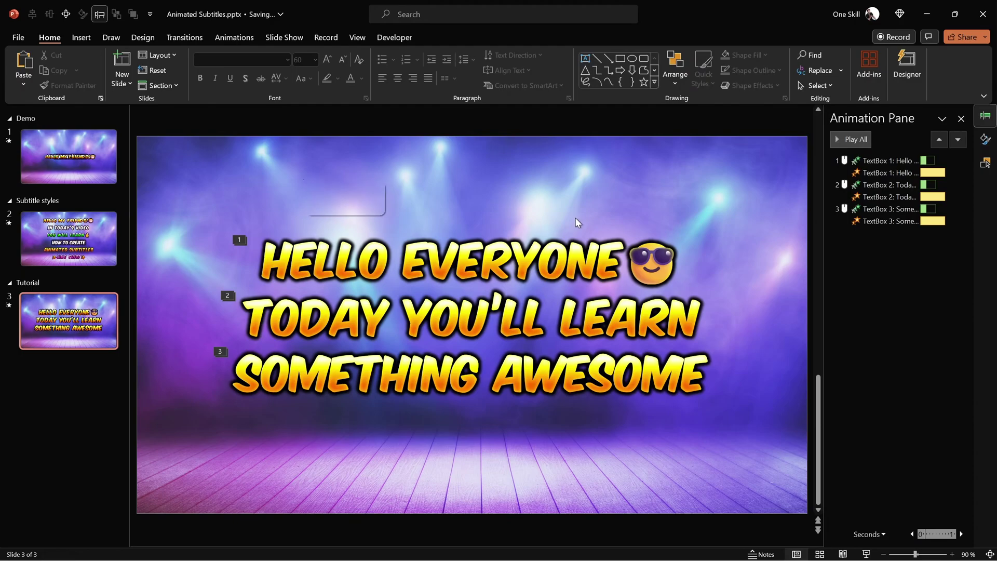
Add a Disappear exit animation to the HELLO EVERYONE and TODAY YOU'LL LEARN text boxes.
{"action": "left_click", "coordinate": [600, 254]}
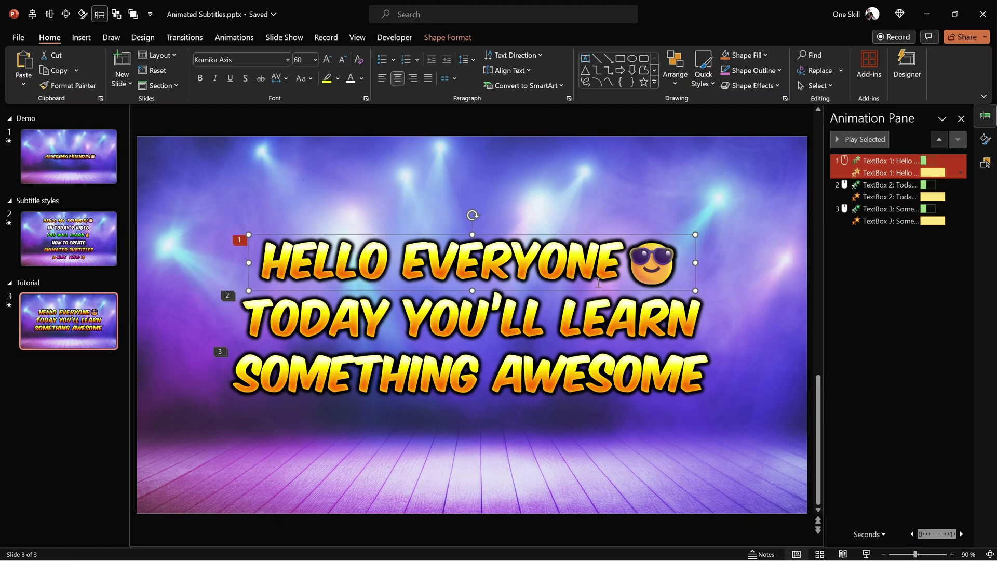
{"action": "left_click", "coordinate": [599, 217]}
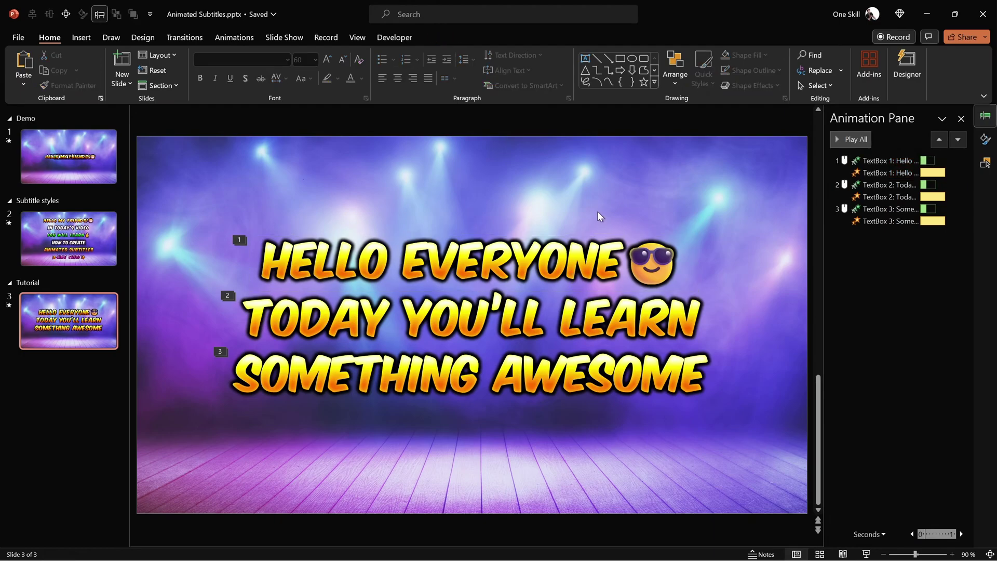
{"action": "left_click", "coordinate": [596, 261]}
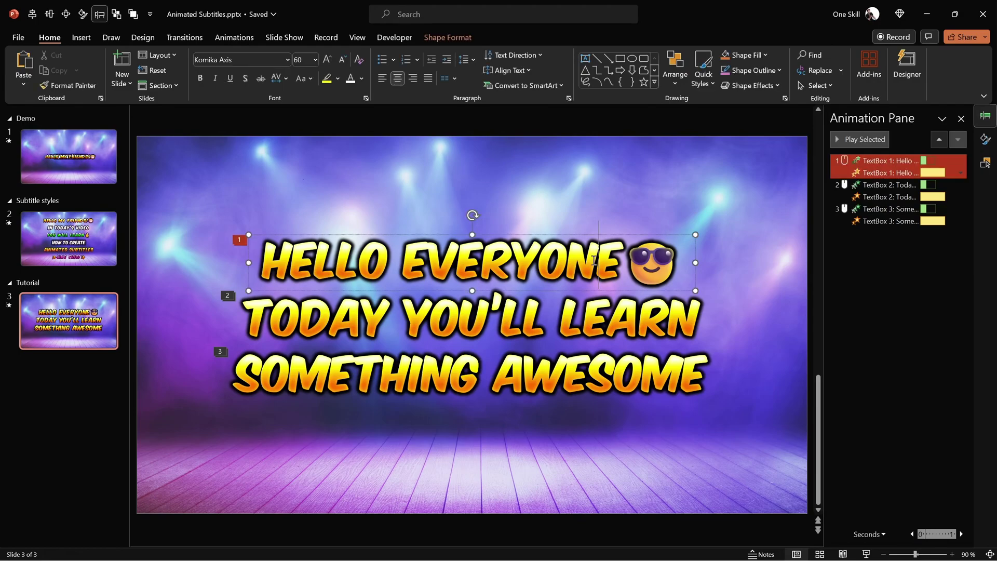
{"action": "left_click", "coordinate": [600, 319], "text": "shift"}
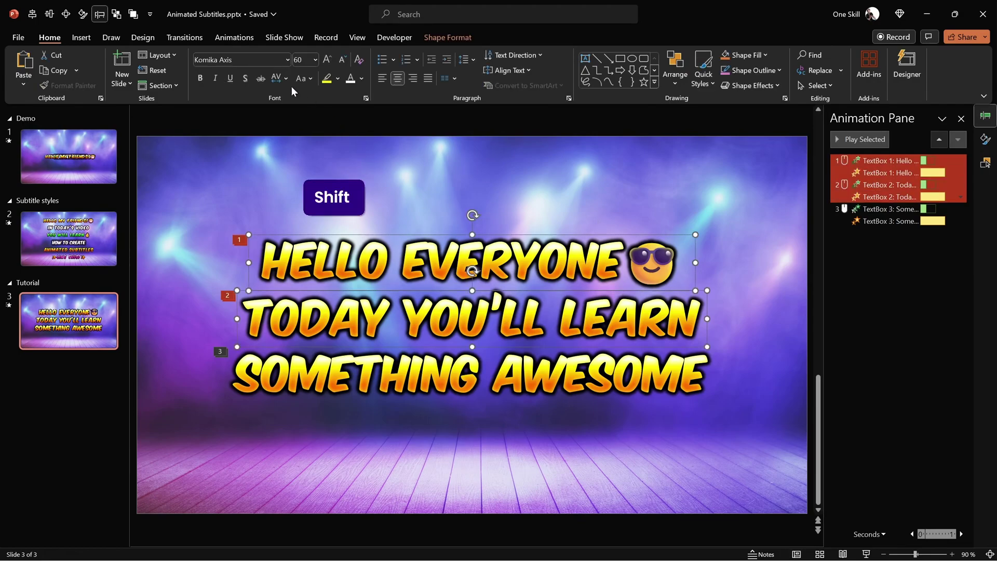
{"action": "left_click", "coordinate": [238, 39]}
{"action": "left_click", "coordinate": [698, 81]}
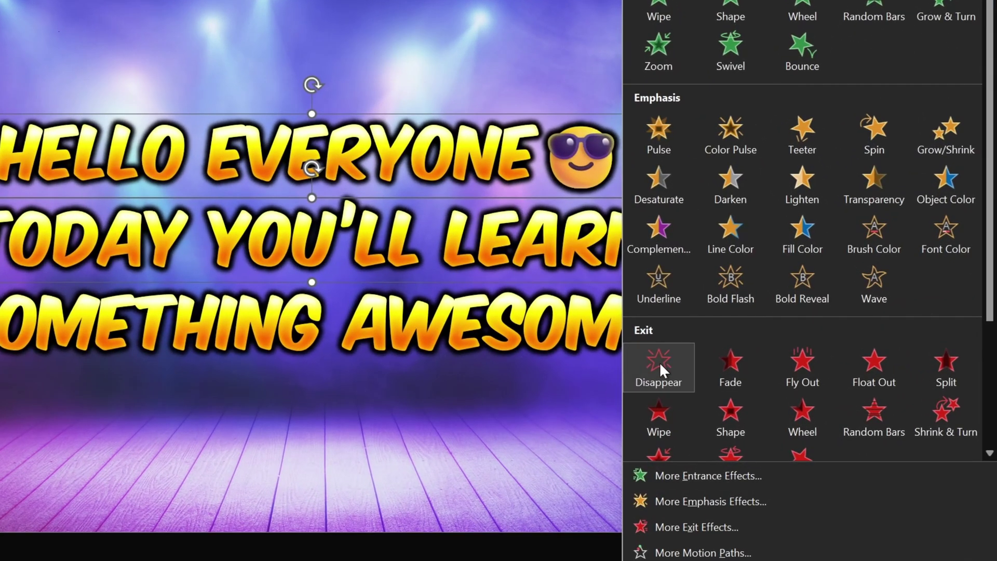
{"action": "left_click", "coordinate": [703, 399]}
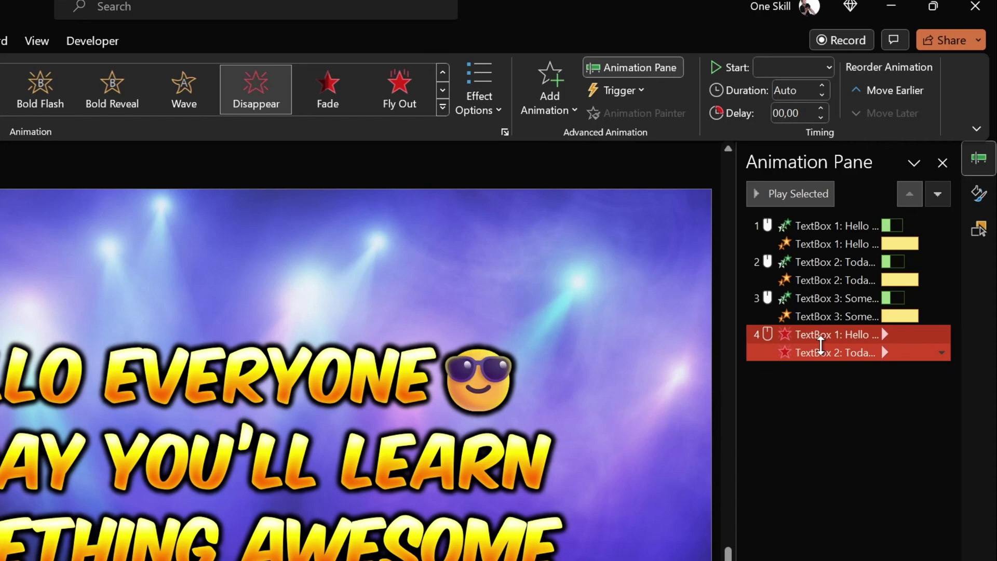
Set both Disappear animations to start With Previous.
{"action": "left_click", "coordinate": [829, 67]}
{"action": "left_click", "coordinate": [794, 109]}
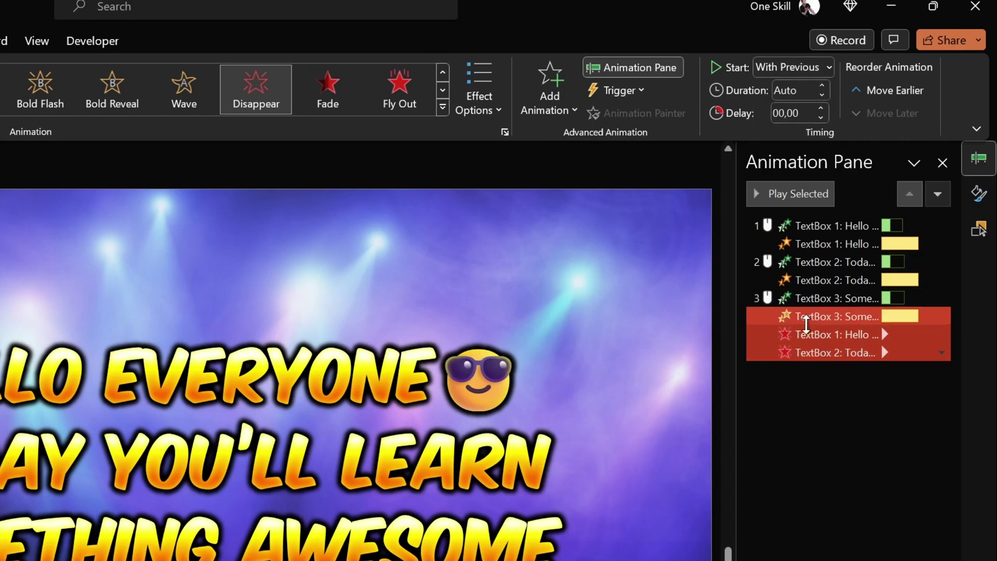
{"action": "left_click", "coordinate": [862, 406]}
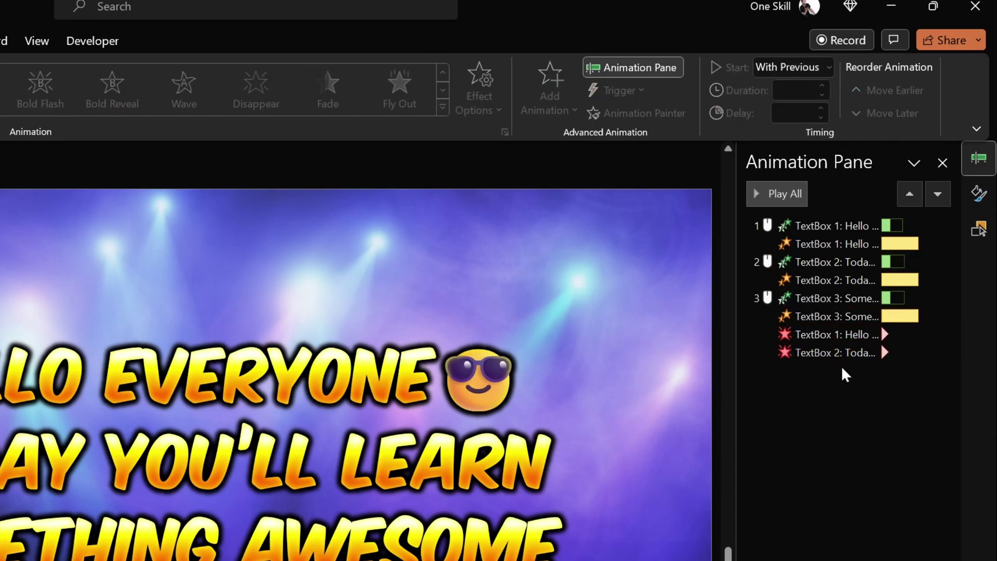
Move TextBox 1's Disappear animation directly below TextBox 2's entrance animation in the animation order.
{"action": "left_click", "coordinate": [830, 335]}
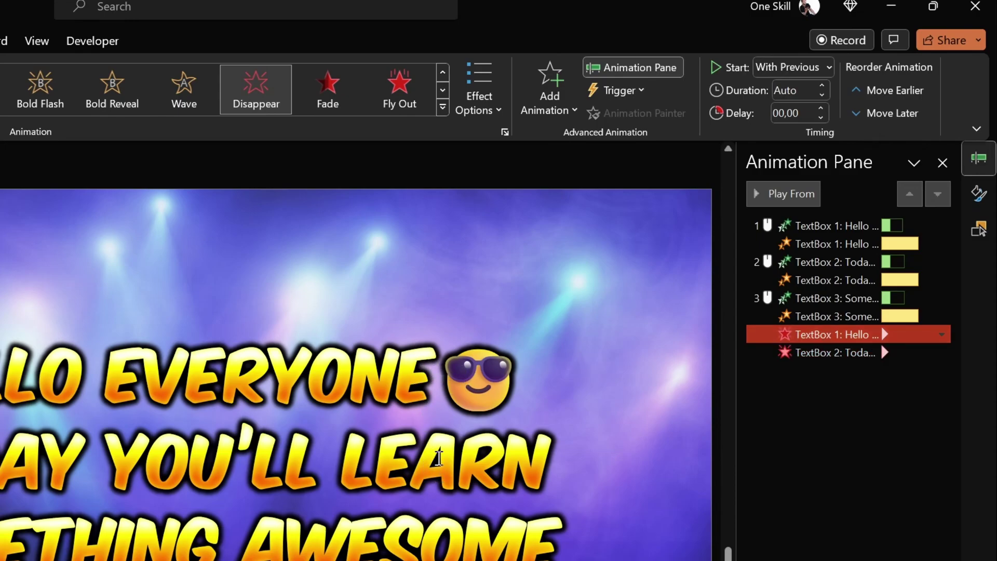
{"action": "left_click", "coordinate": [862, 280], "text": "ctrl"}
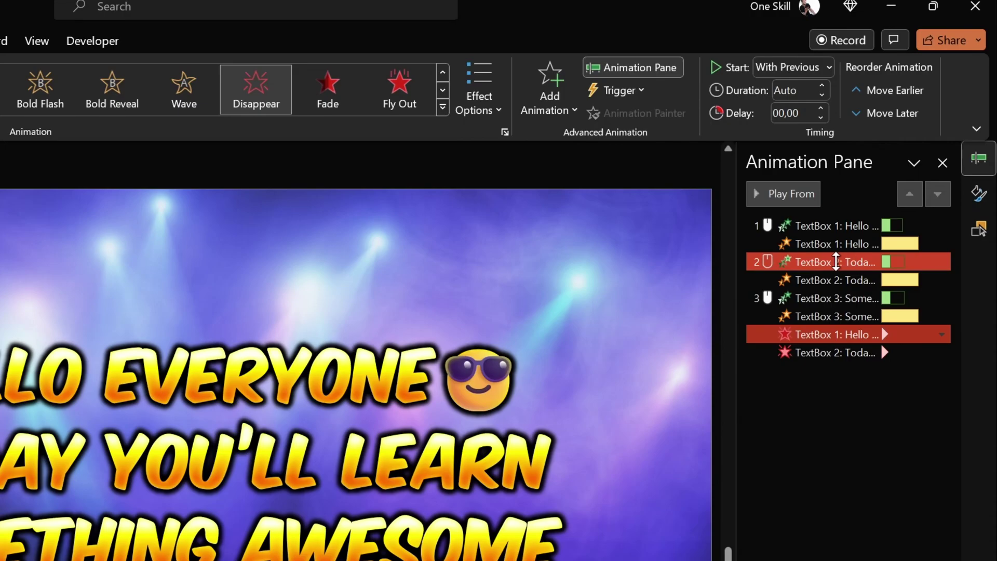
{"action": "left_click", "coordinate": [831, 335]}
{"action": "left_click_drag", "start_coordinate": [831, 335], "coordinate": [844, 279]}
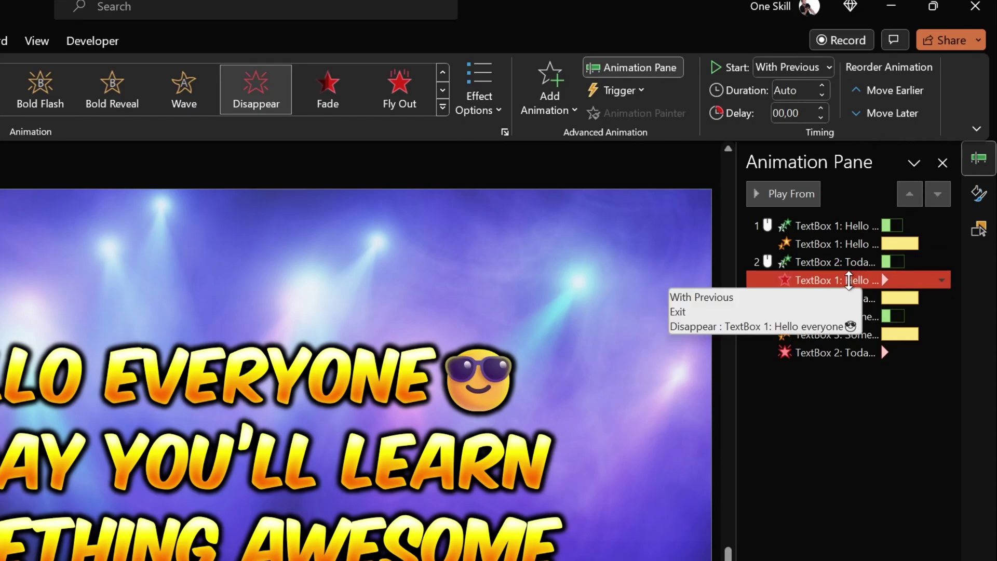
Move TextBox 2's Disappear animation directly below TextBox 3's entrance animation in the animation order.
{"action": "left_click", "coordinate": [855, 353]}
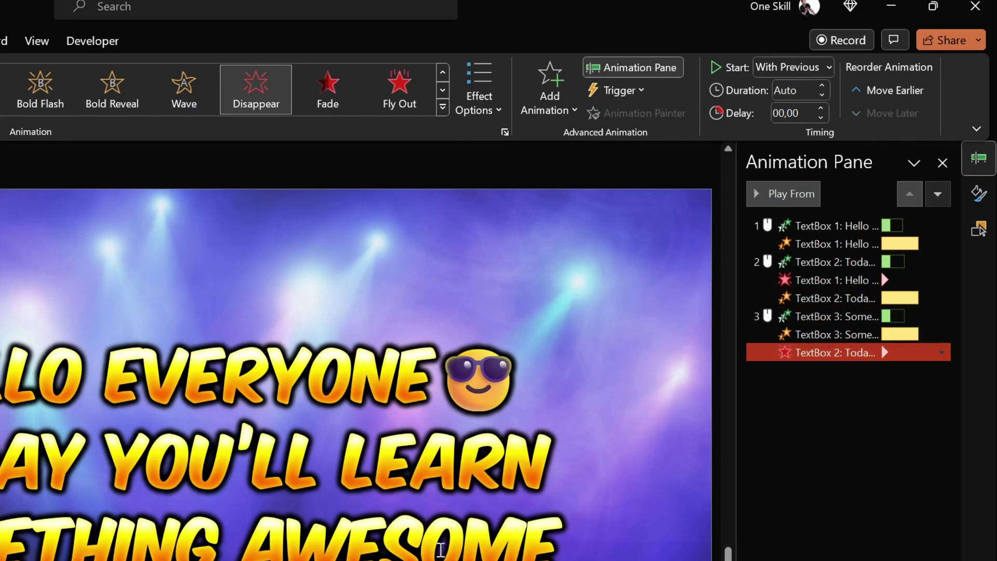
{"action": "left_click_drag", "start_coordinate": [828, 351], "coordinate": [837, 328]}
{"action": "left_click", "coordinate": [837, 425]}
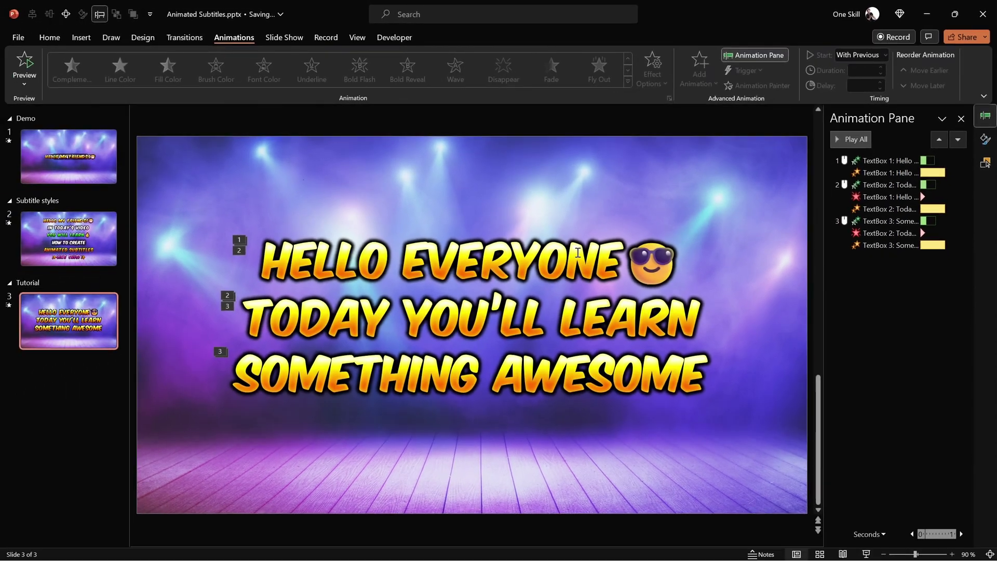
Align the middles of all three text boxes so they stack at the same position on the slide.
{"action": "left_click", "coordinate": [375, 375]}
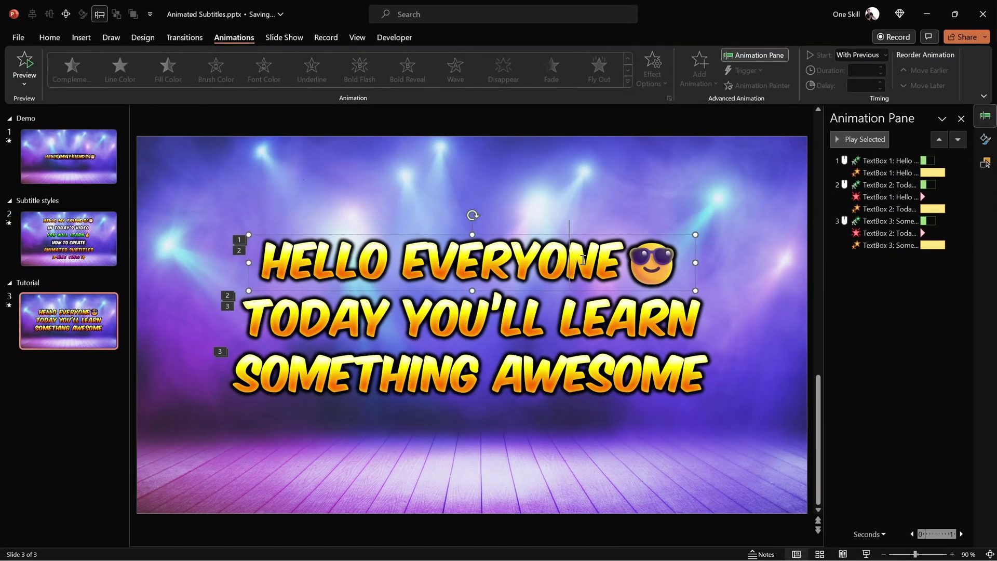
{"action": "left_click", "coordinate": [589, 324], "text": "shift"}
{"action": "left_click", "coordinate": [603, 365], "text": "shift"}
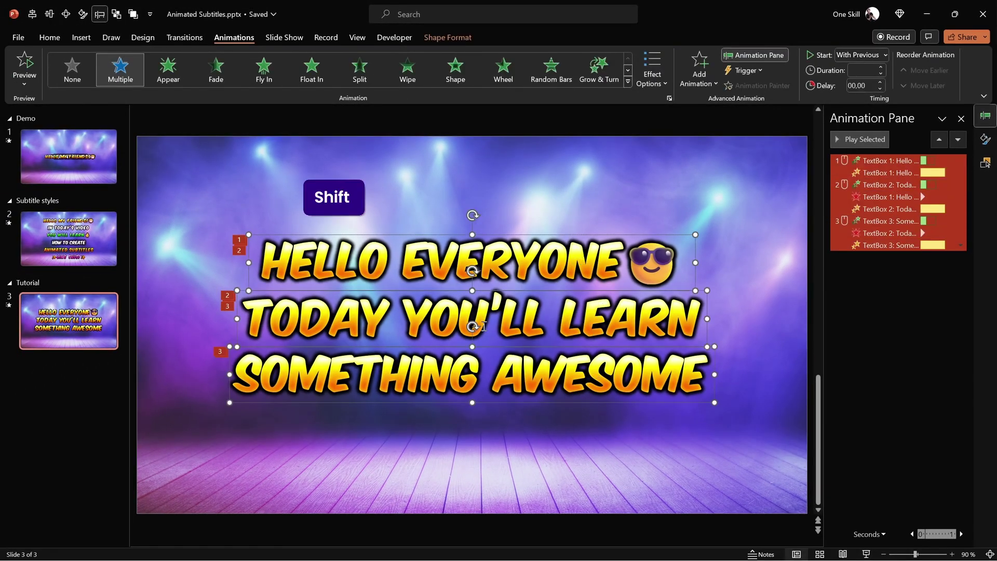
{"action": "left_click", "coordinate": [32, 16]}
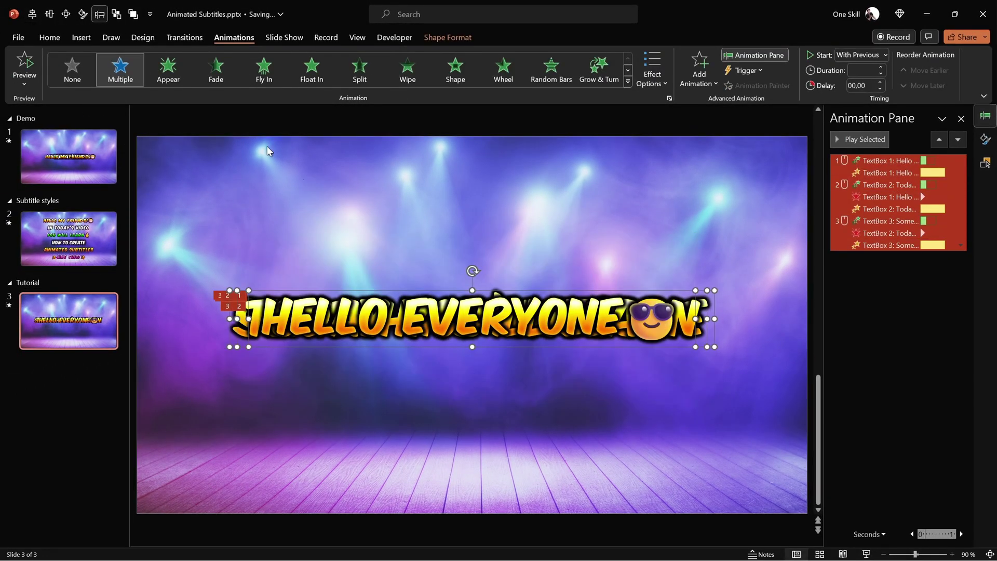
Play slide 3 as a slide show through the three stacked text lines and exit.
{"action": "left_click", "coordinate": [865, 555]}
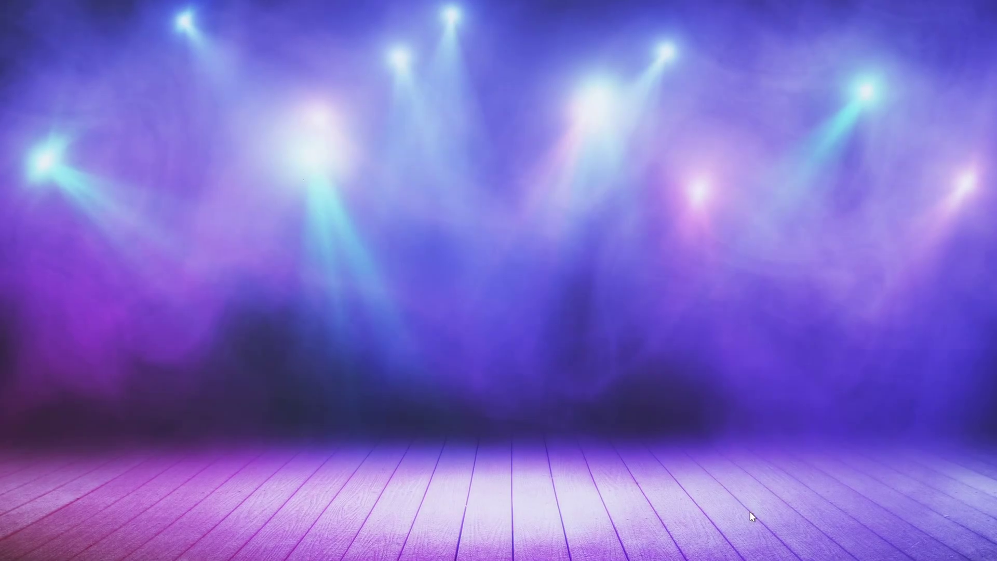
{"action": "left_click", "coordinate": [606, 379]}
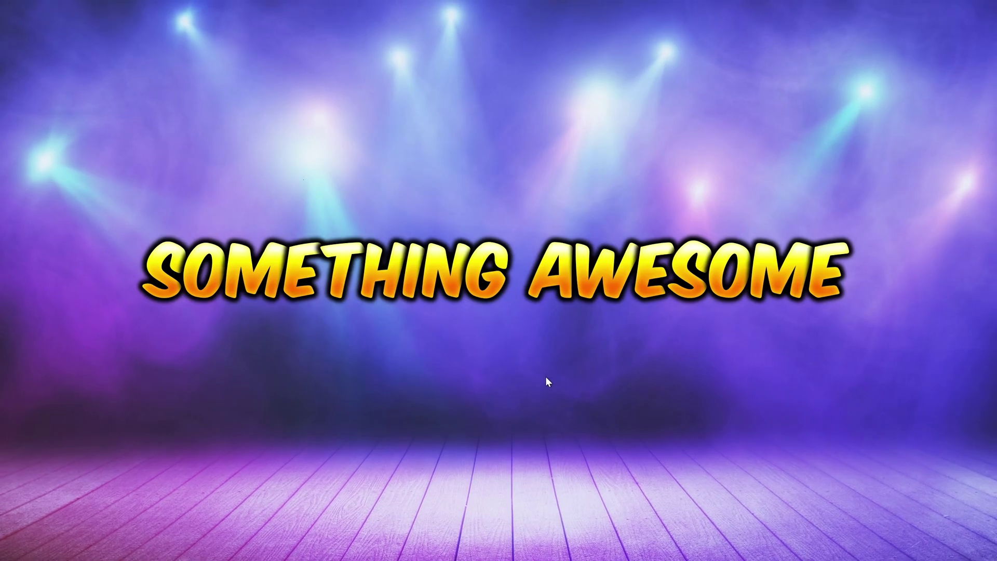
{"action": "key", "text": "Escape"}
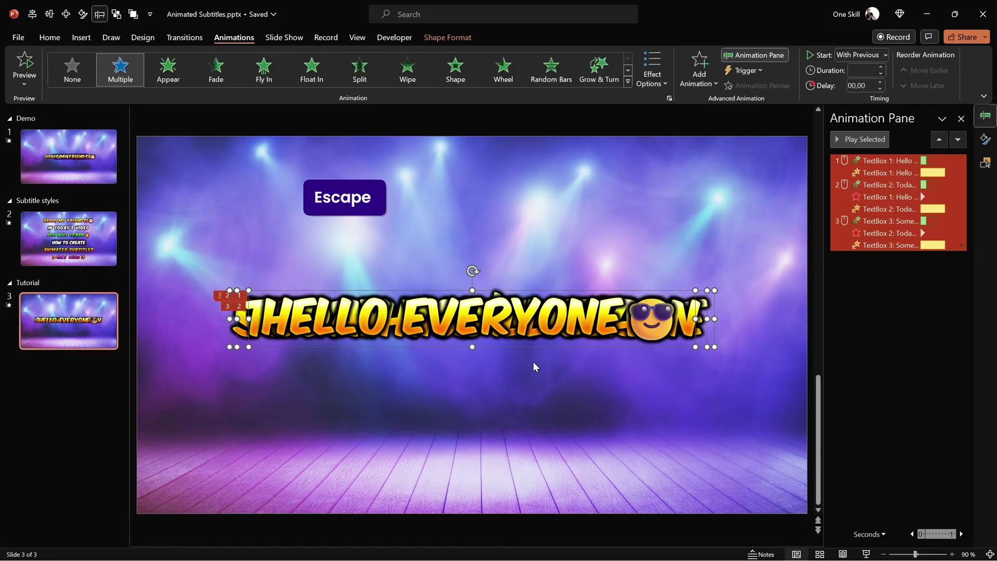
View the subtitle styles on slide 2, then open demo slide 1 and play it as a slide show.
{"action": "left_click", "coordinate": [91, 244]}
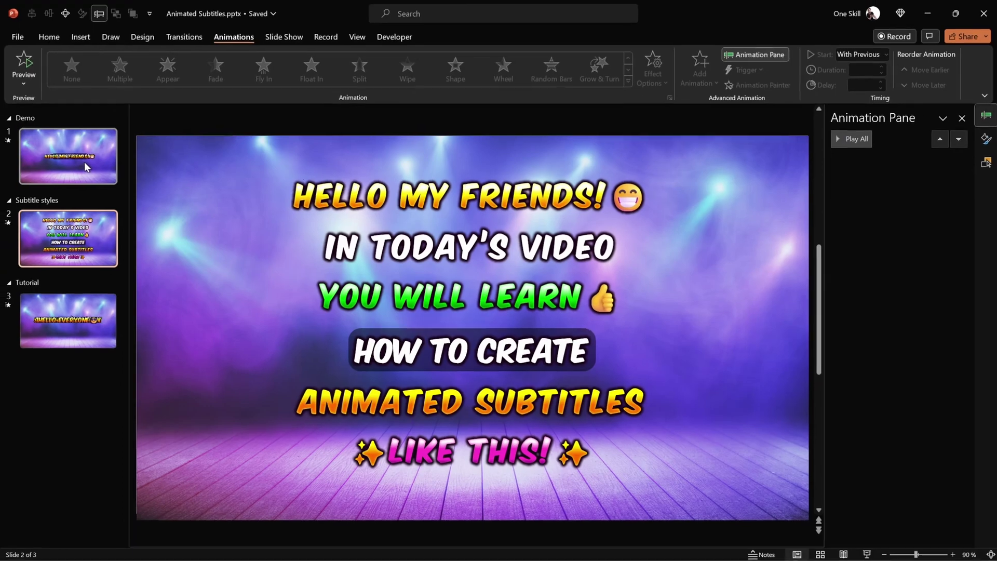
{"action": "left_click", "coordinate": [84, 162]}
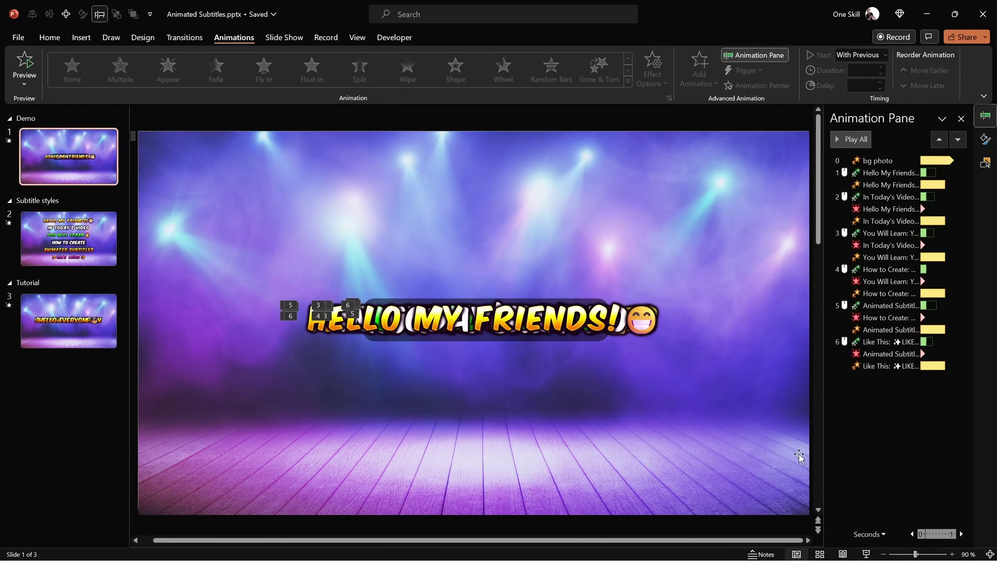
{"action": "left_click", "coordinate": [865, 553]}
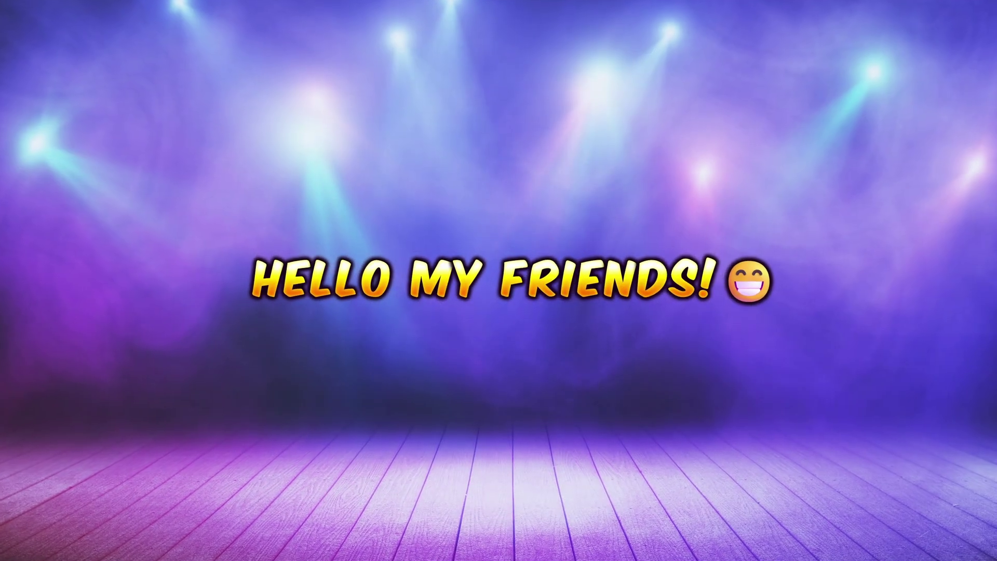